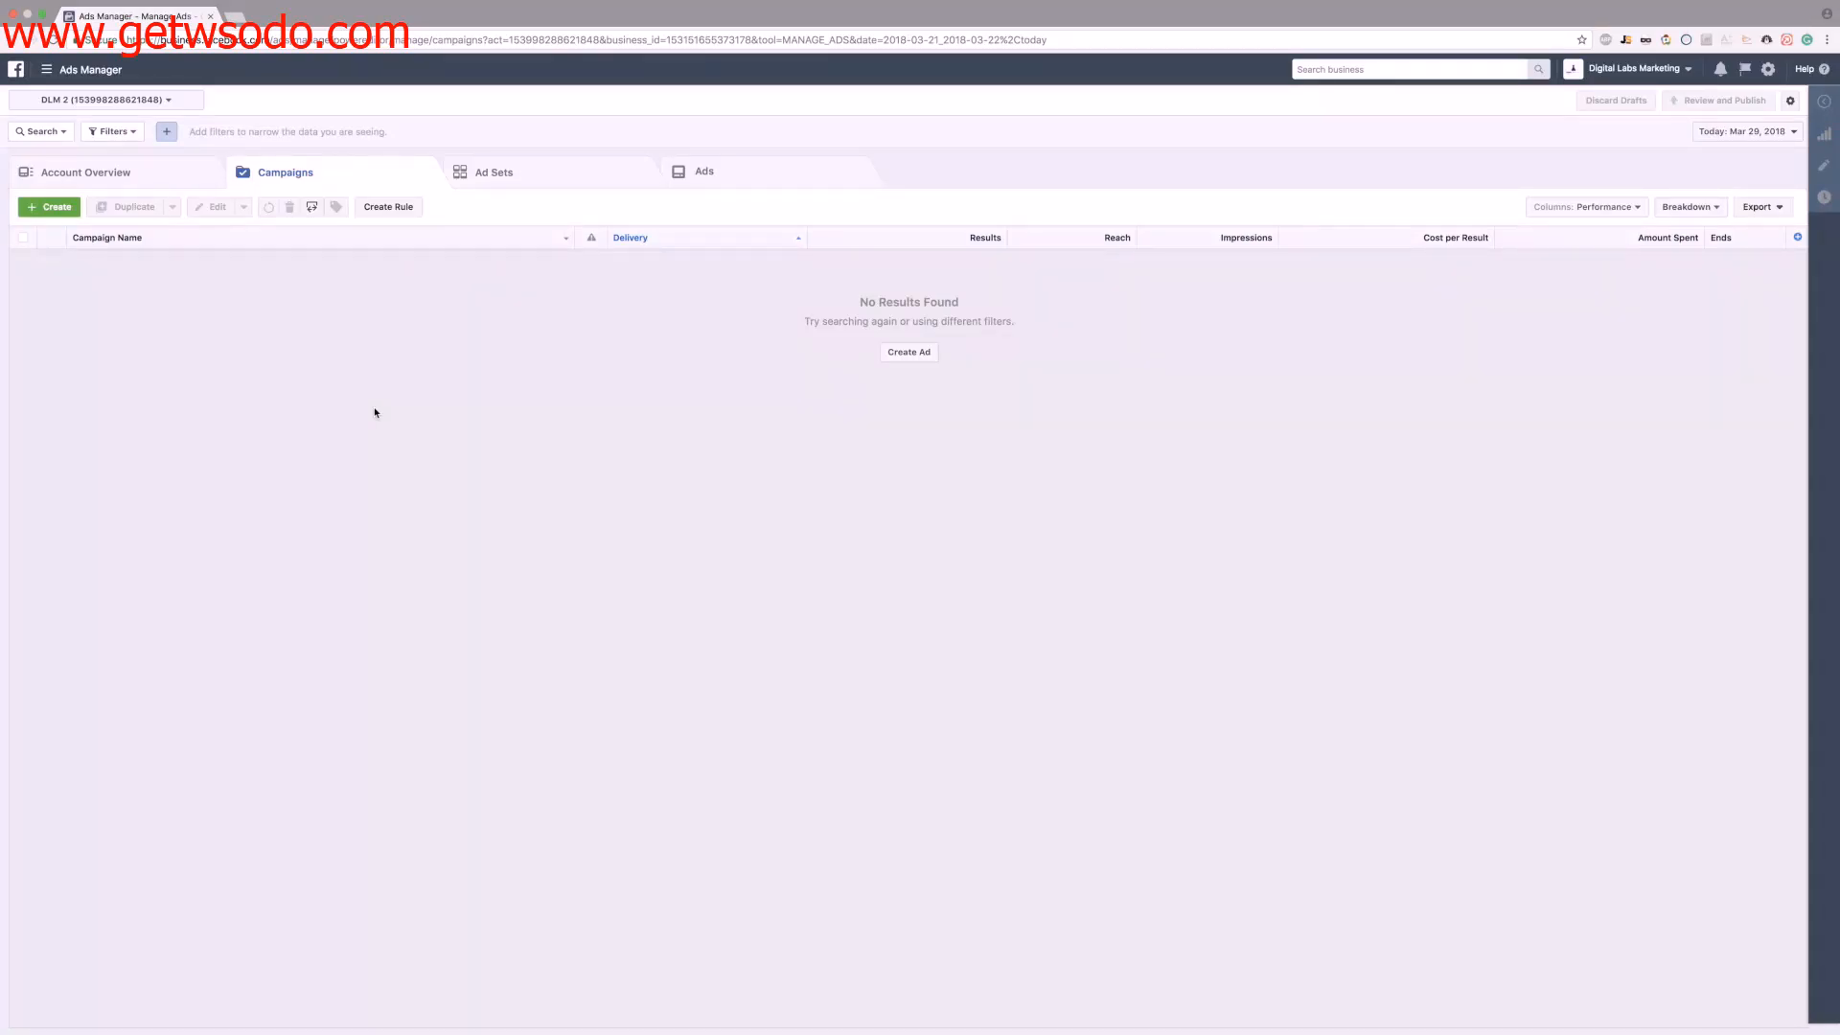
left_click(50, 69)
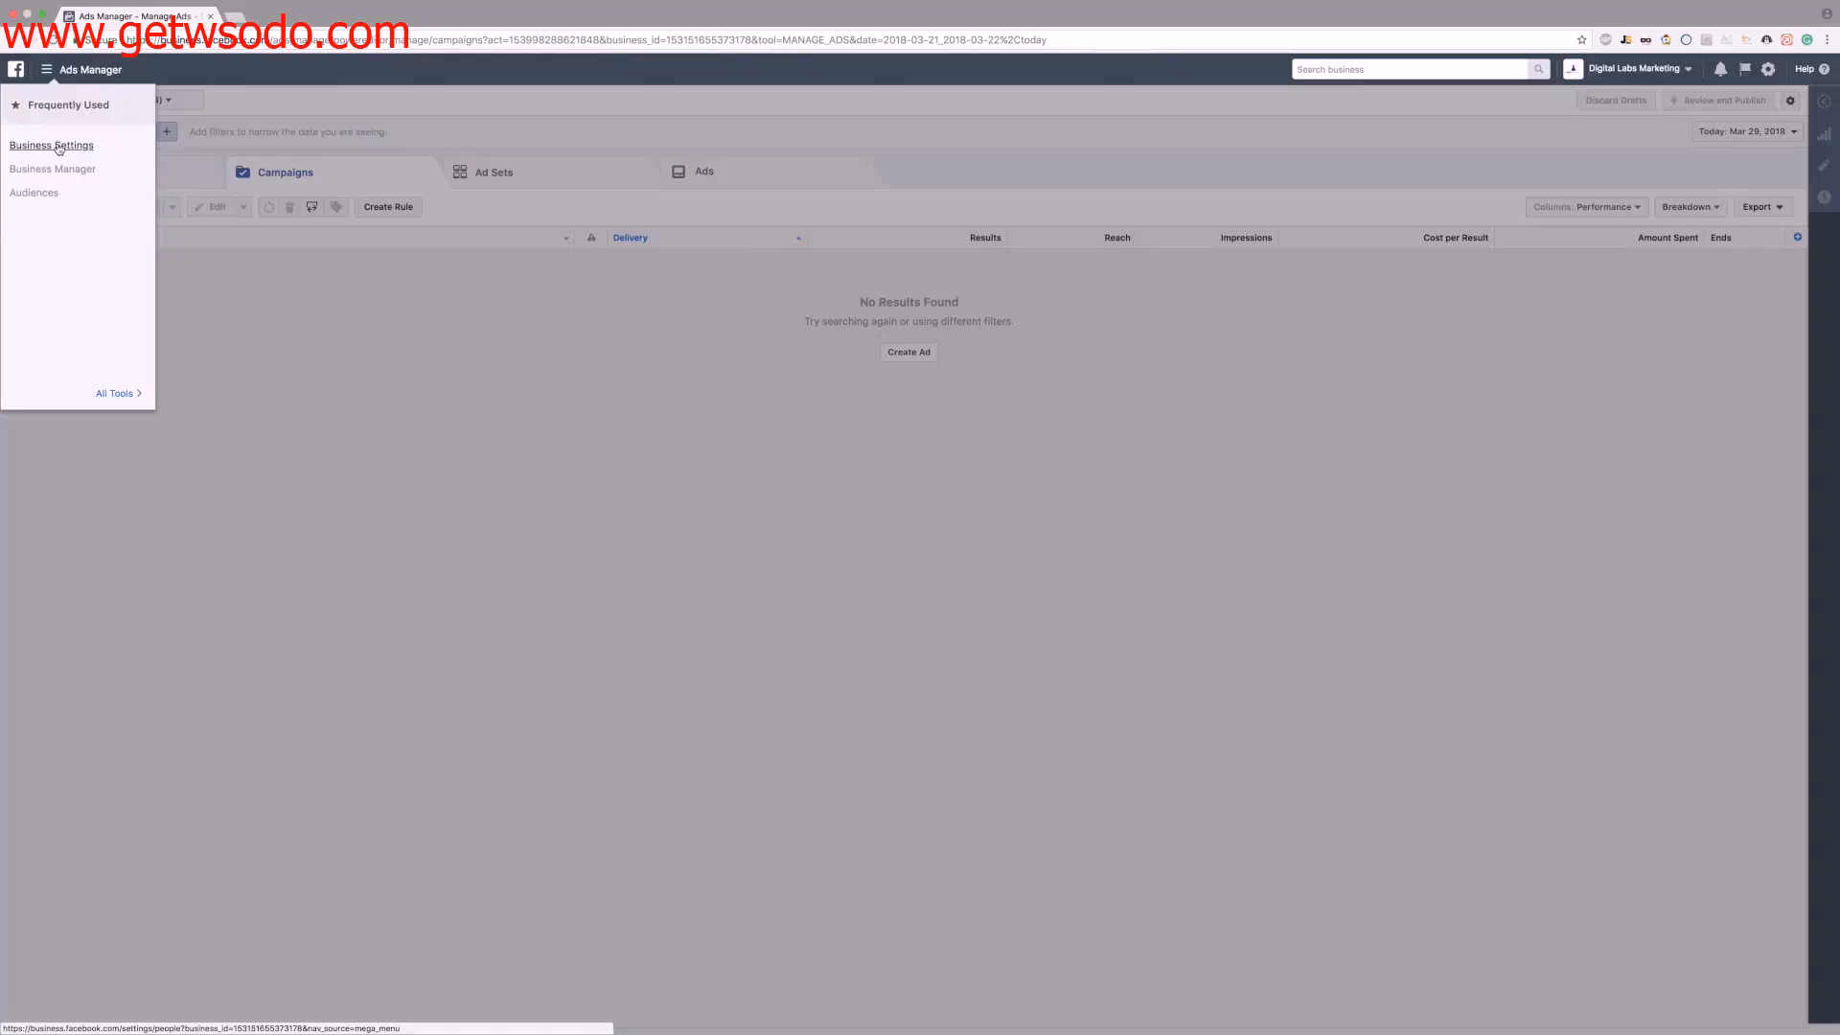
left_click(309, 274)
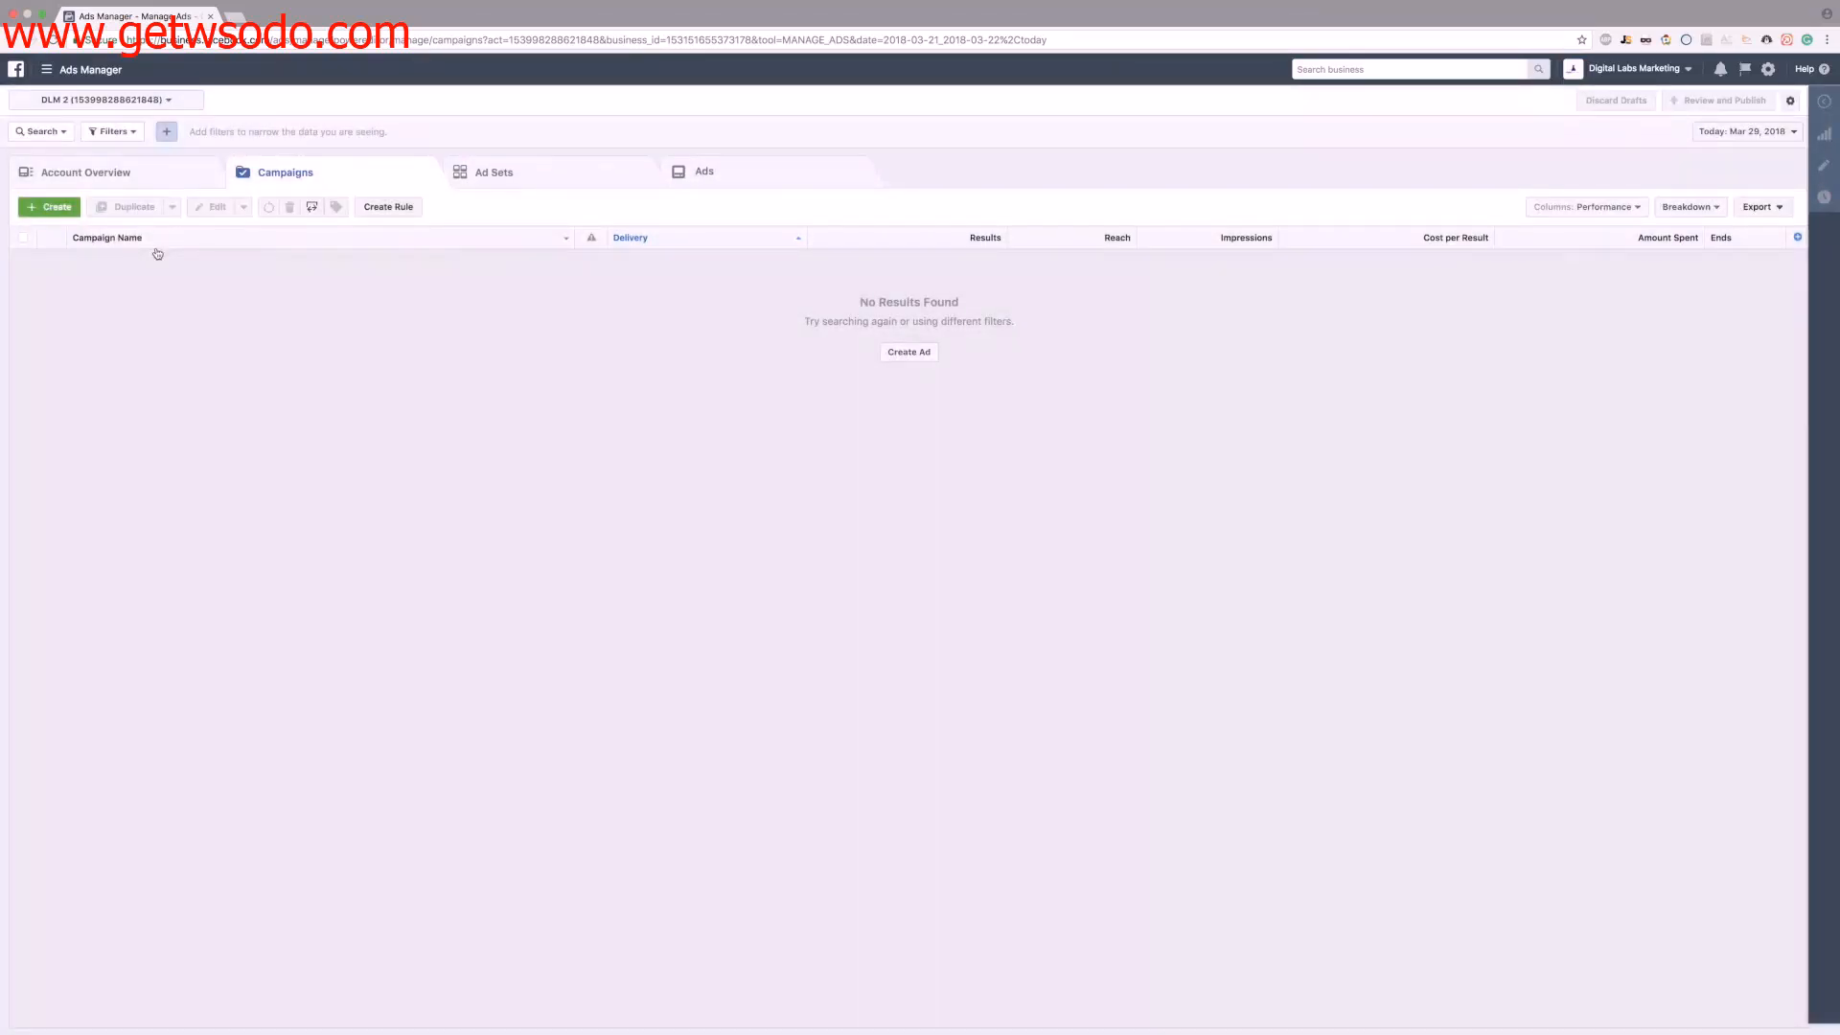
- Create a campaign with the Engagement objective and the Page likes type, and continue to its ad set
left_click(65, 211)
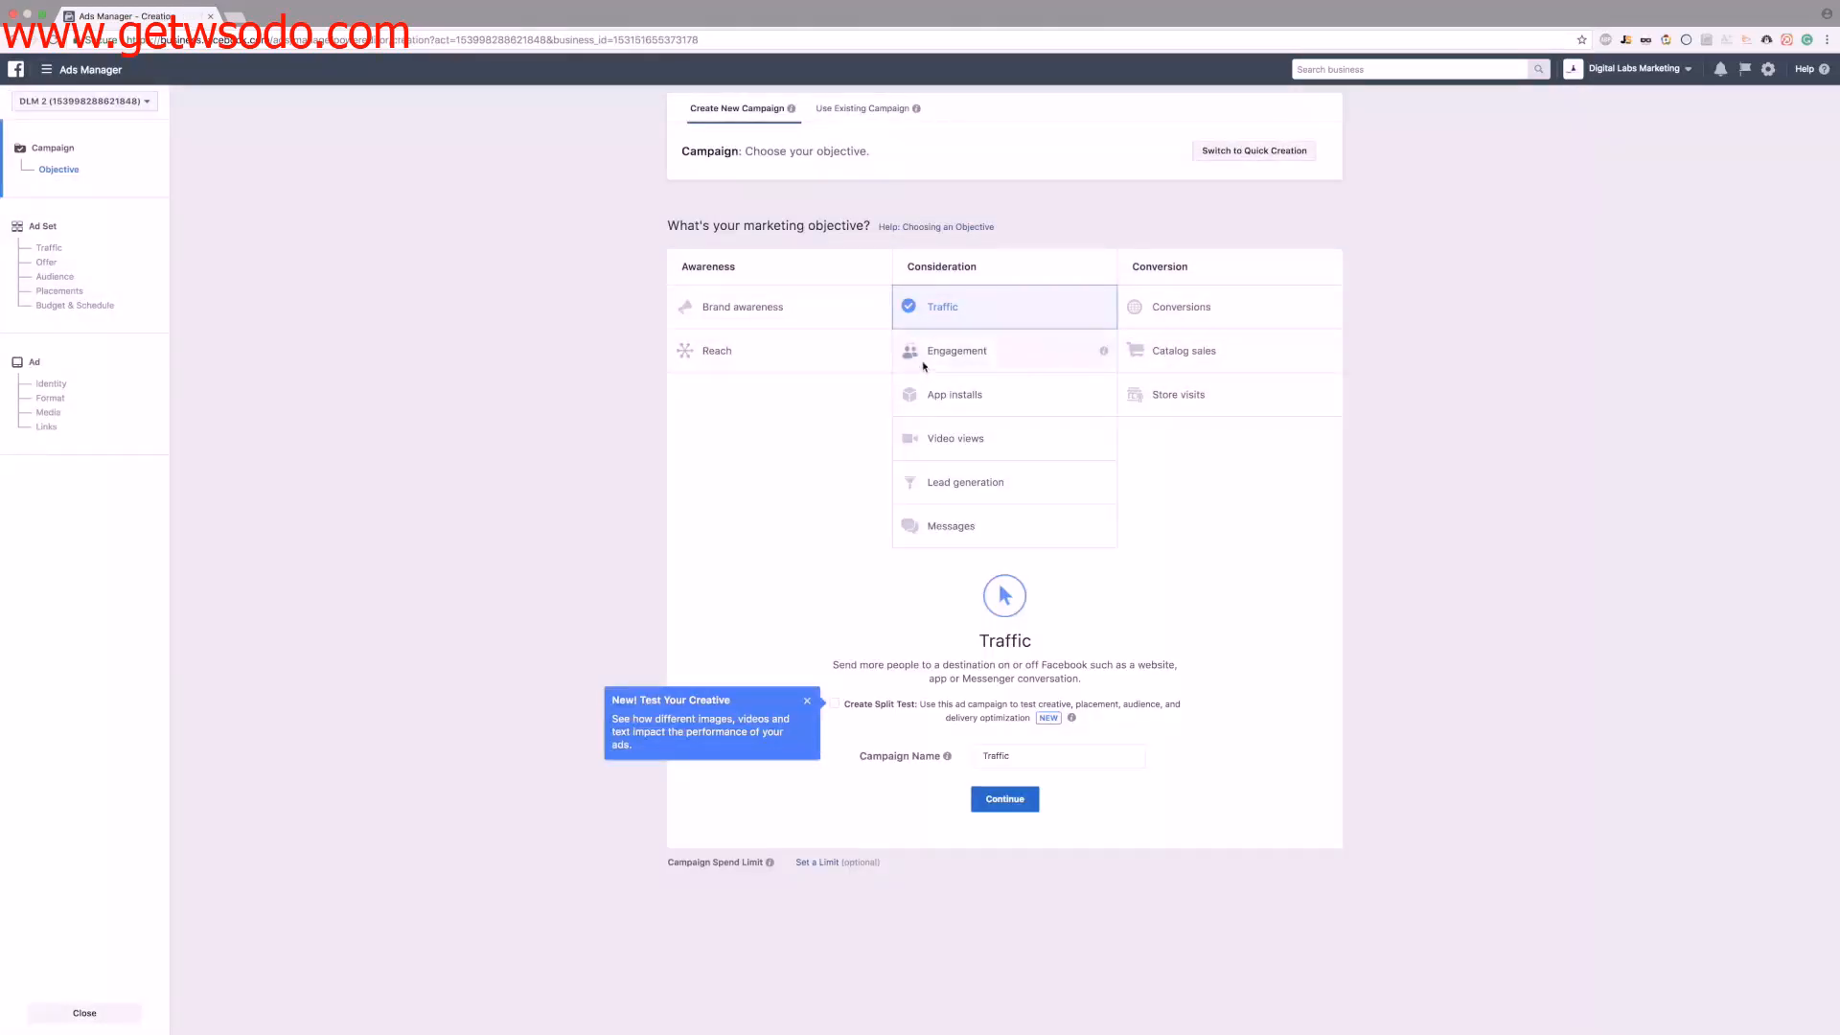
left_click(944, 360)
left_click(1006, 704)
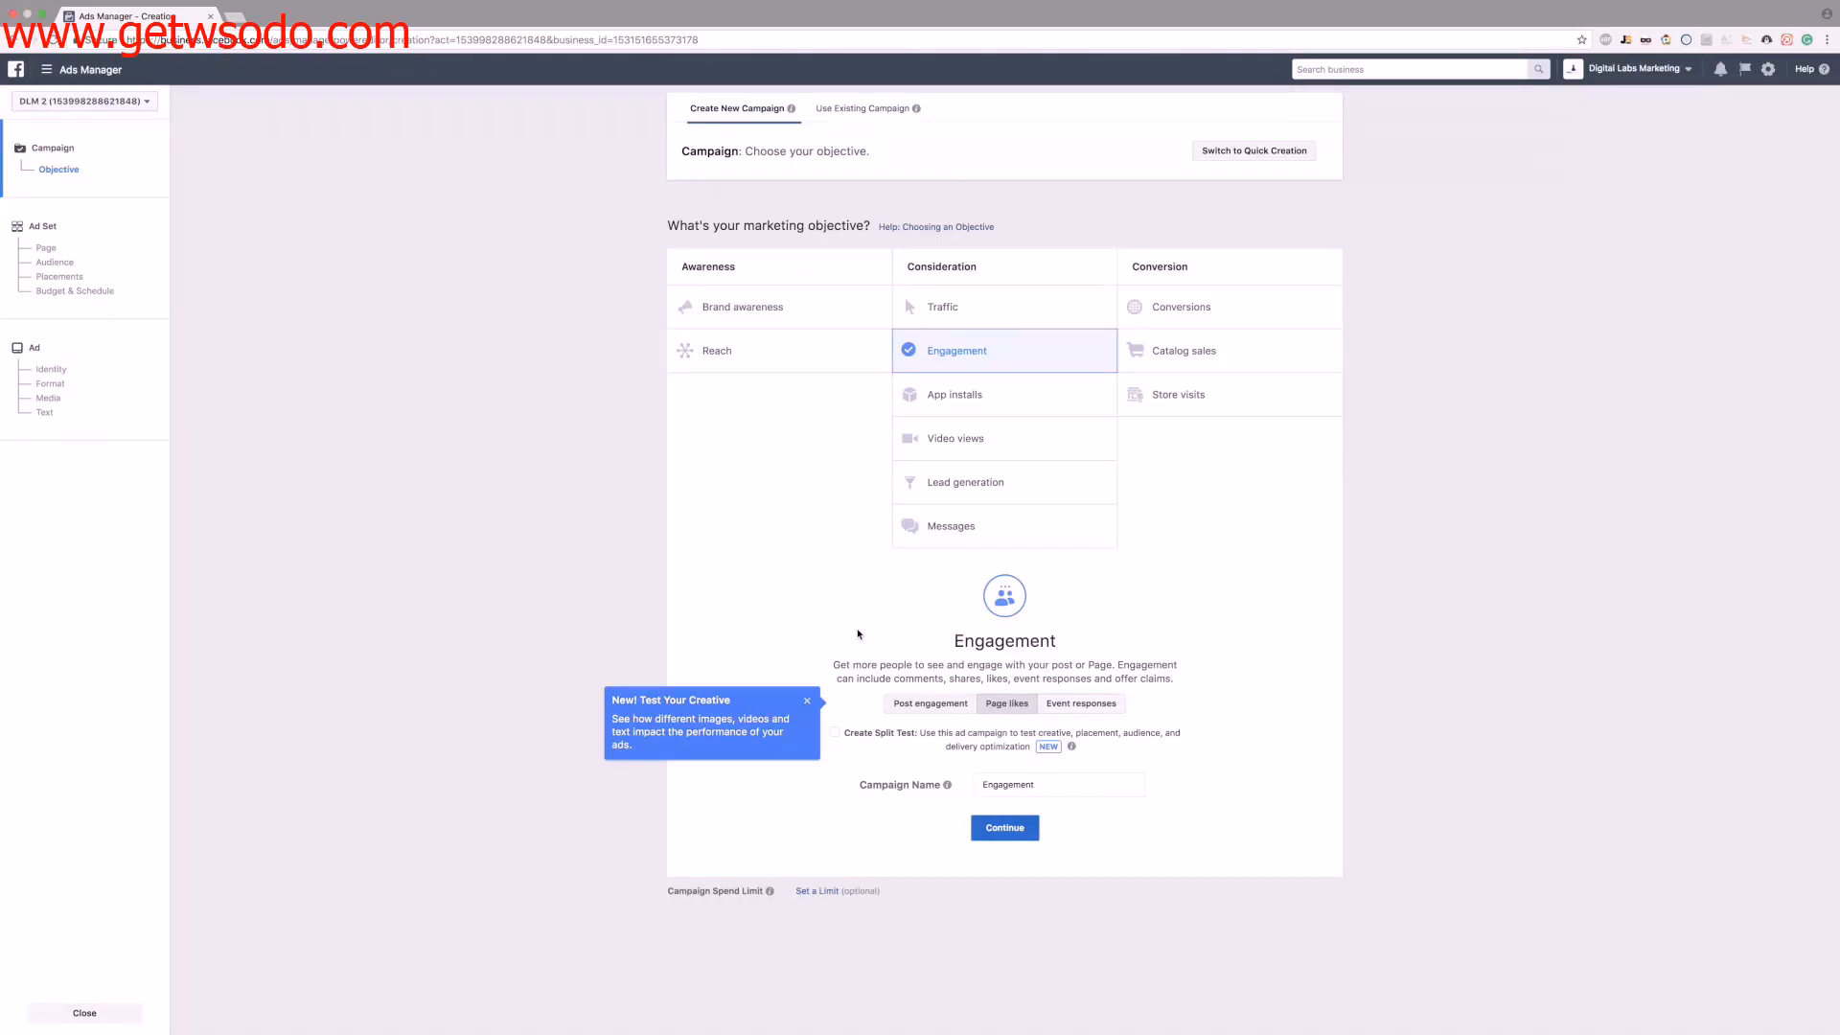
left_click(1004, 827)
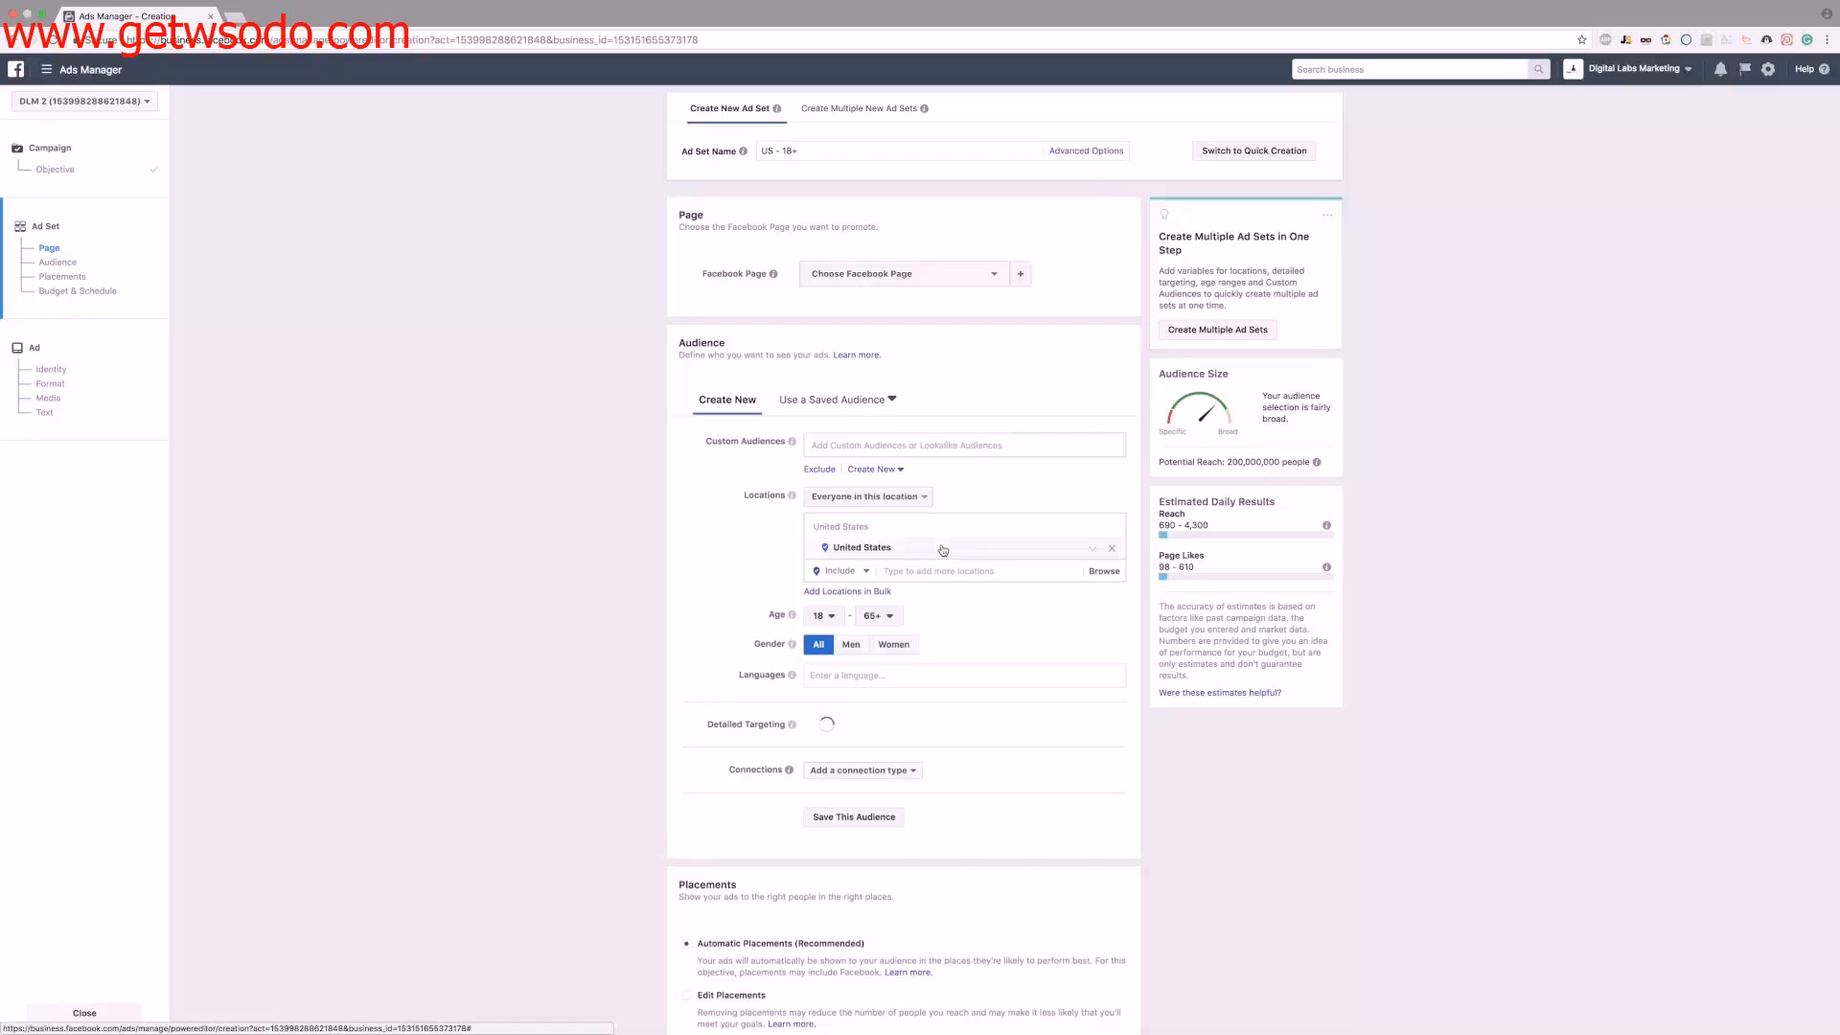
- Replace United States with India as the target location of the ad set's audience
left_click(1109, 554)
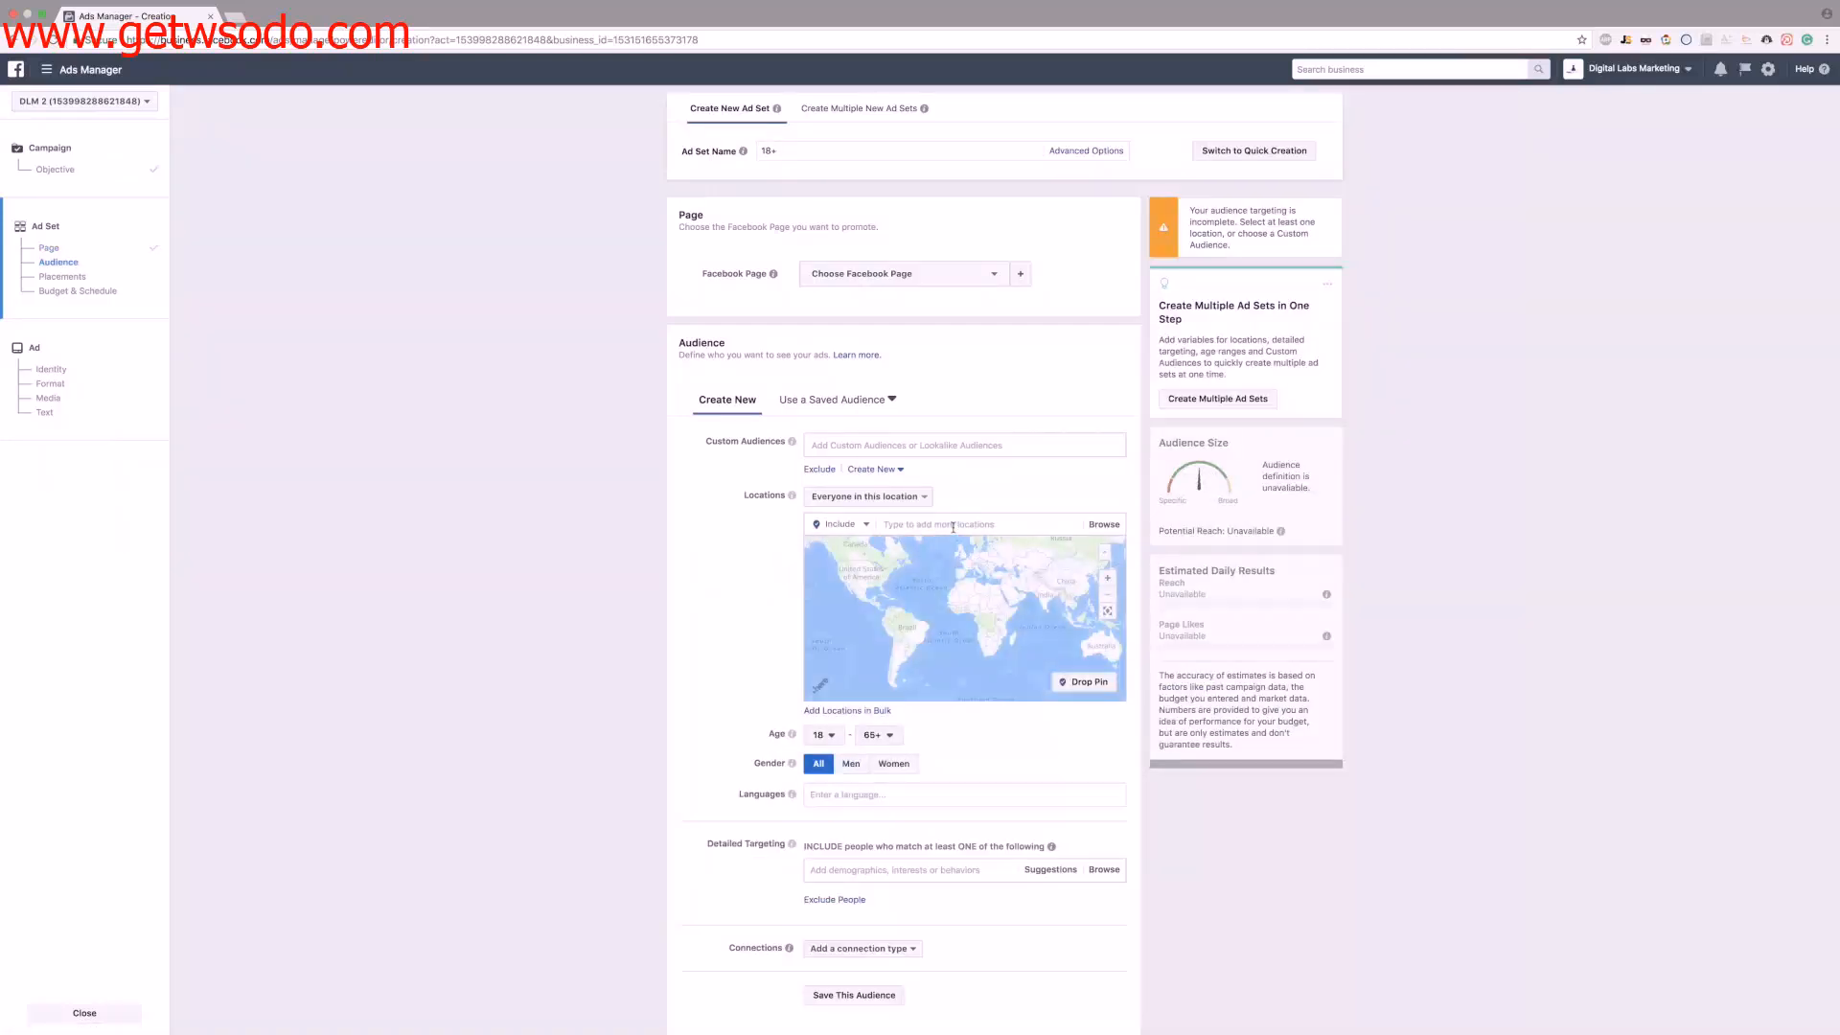
left_click(954, 526)
type("India")
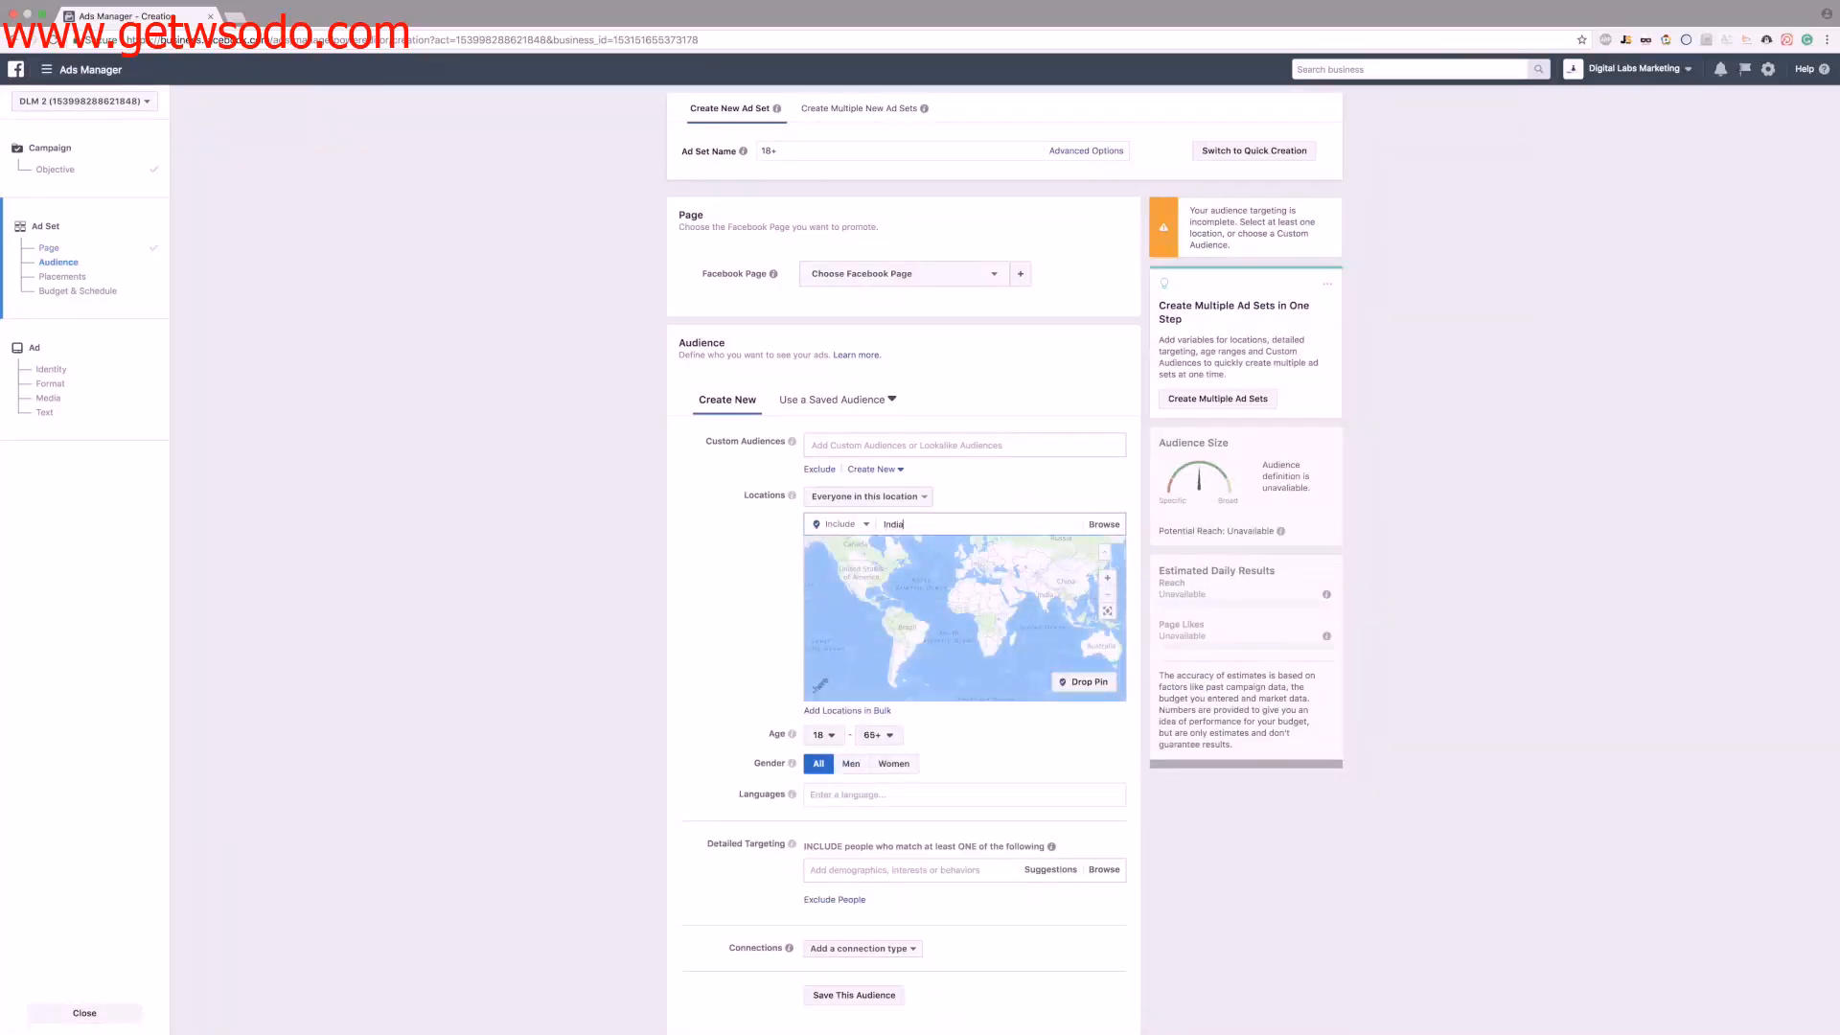
left_click(947, 545)
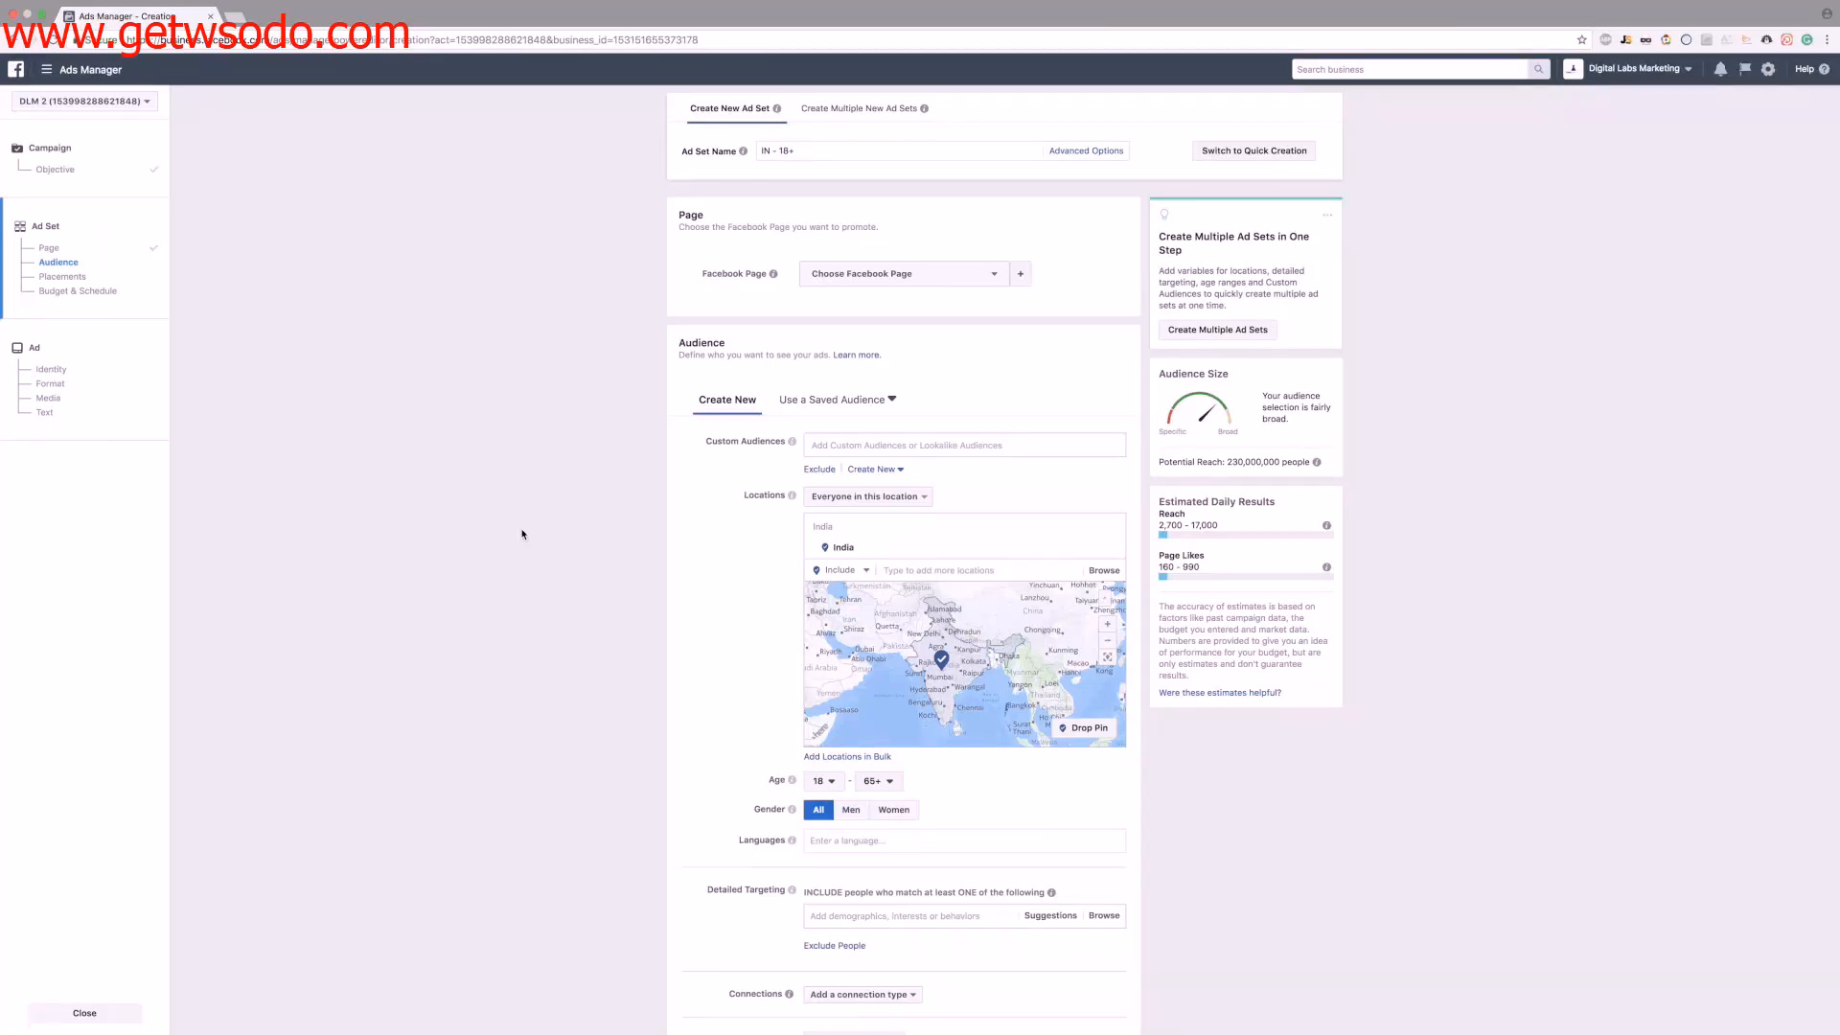
scroll(523, 534, "down", 3)
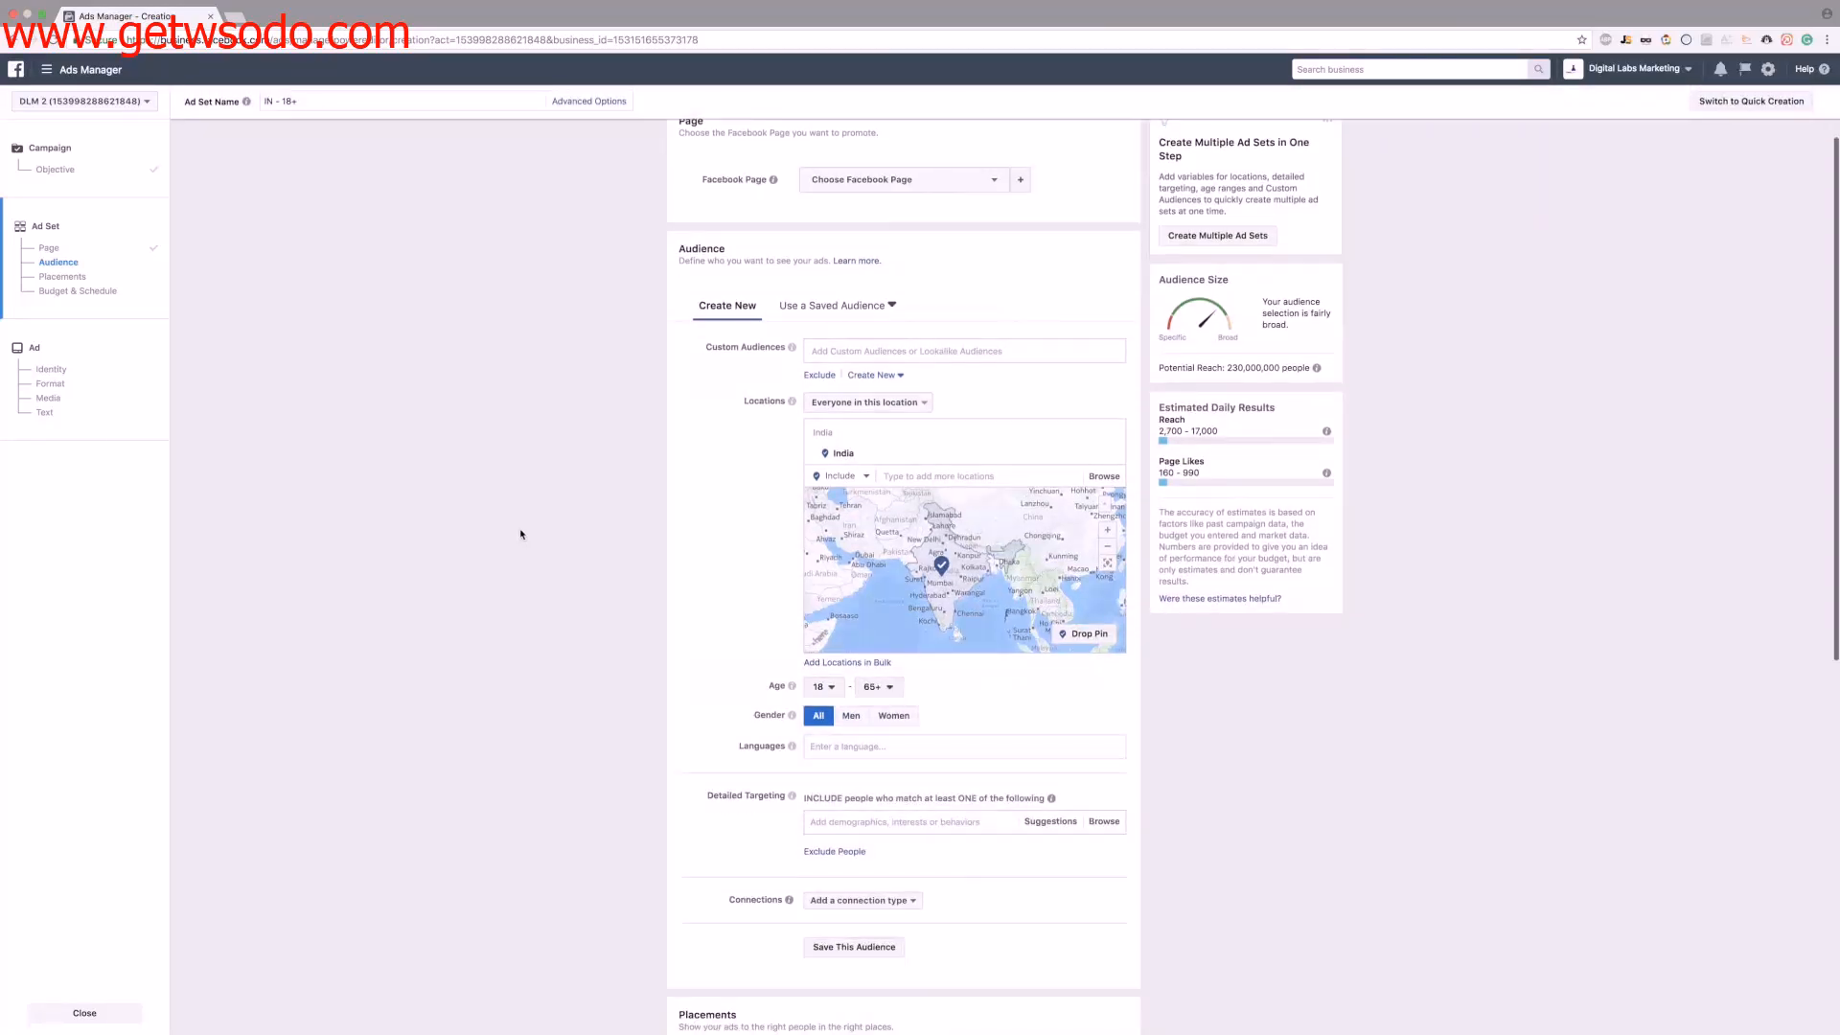
scroll(520, 533, "down", 2)
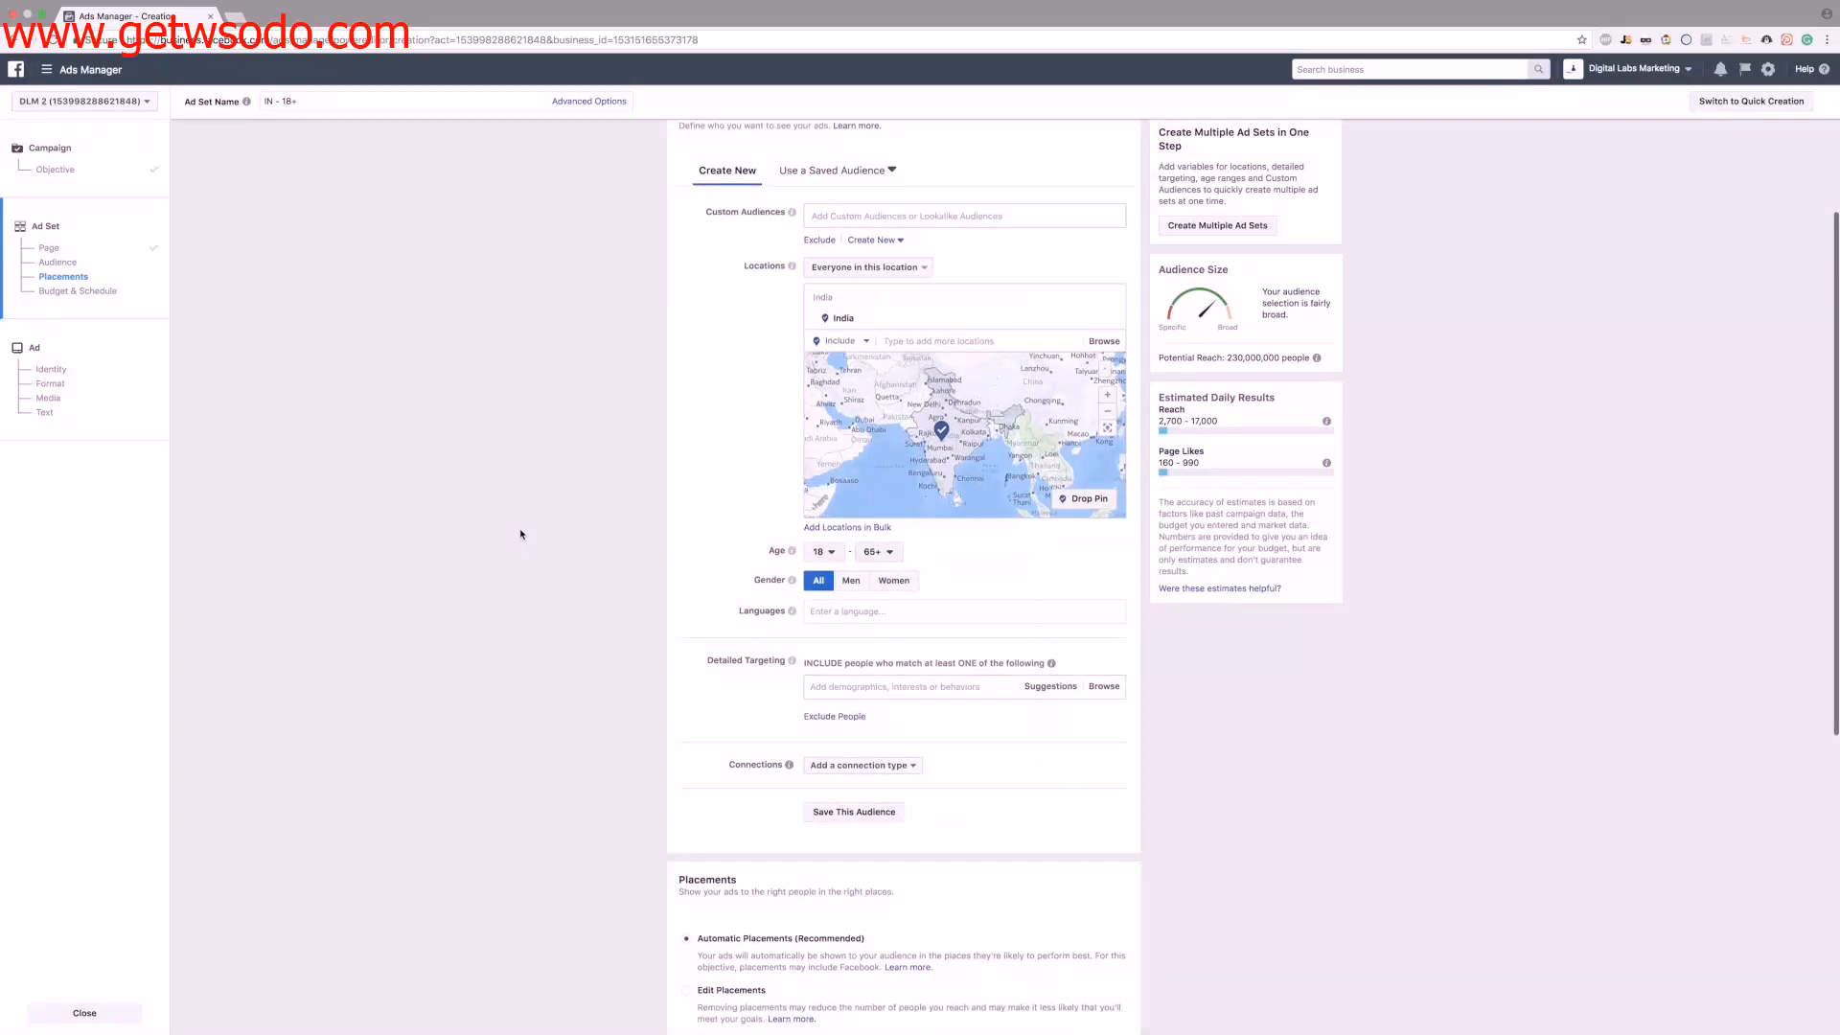
scroll(521, 534, "down", 2)
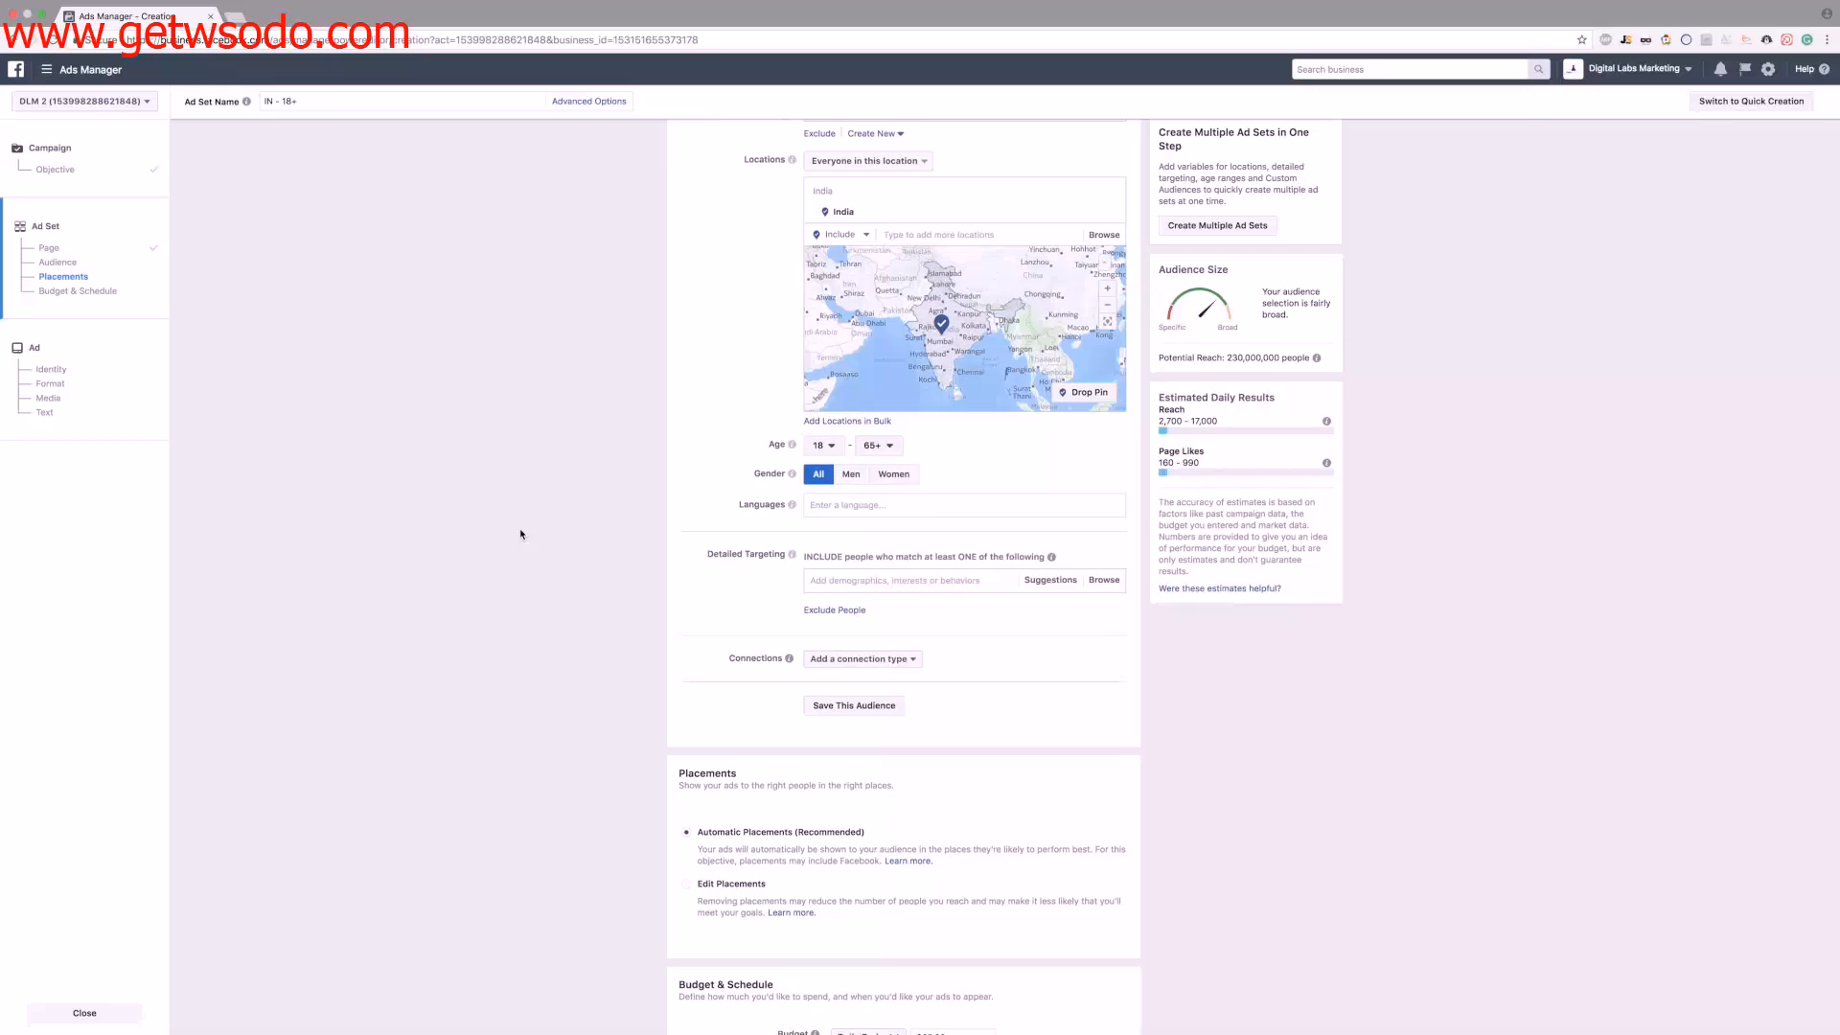
scroll(520, 534, "up", 3)
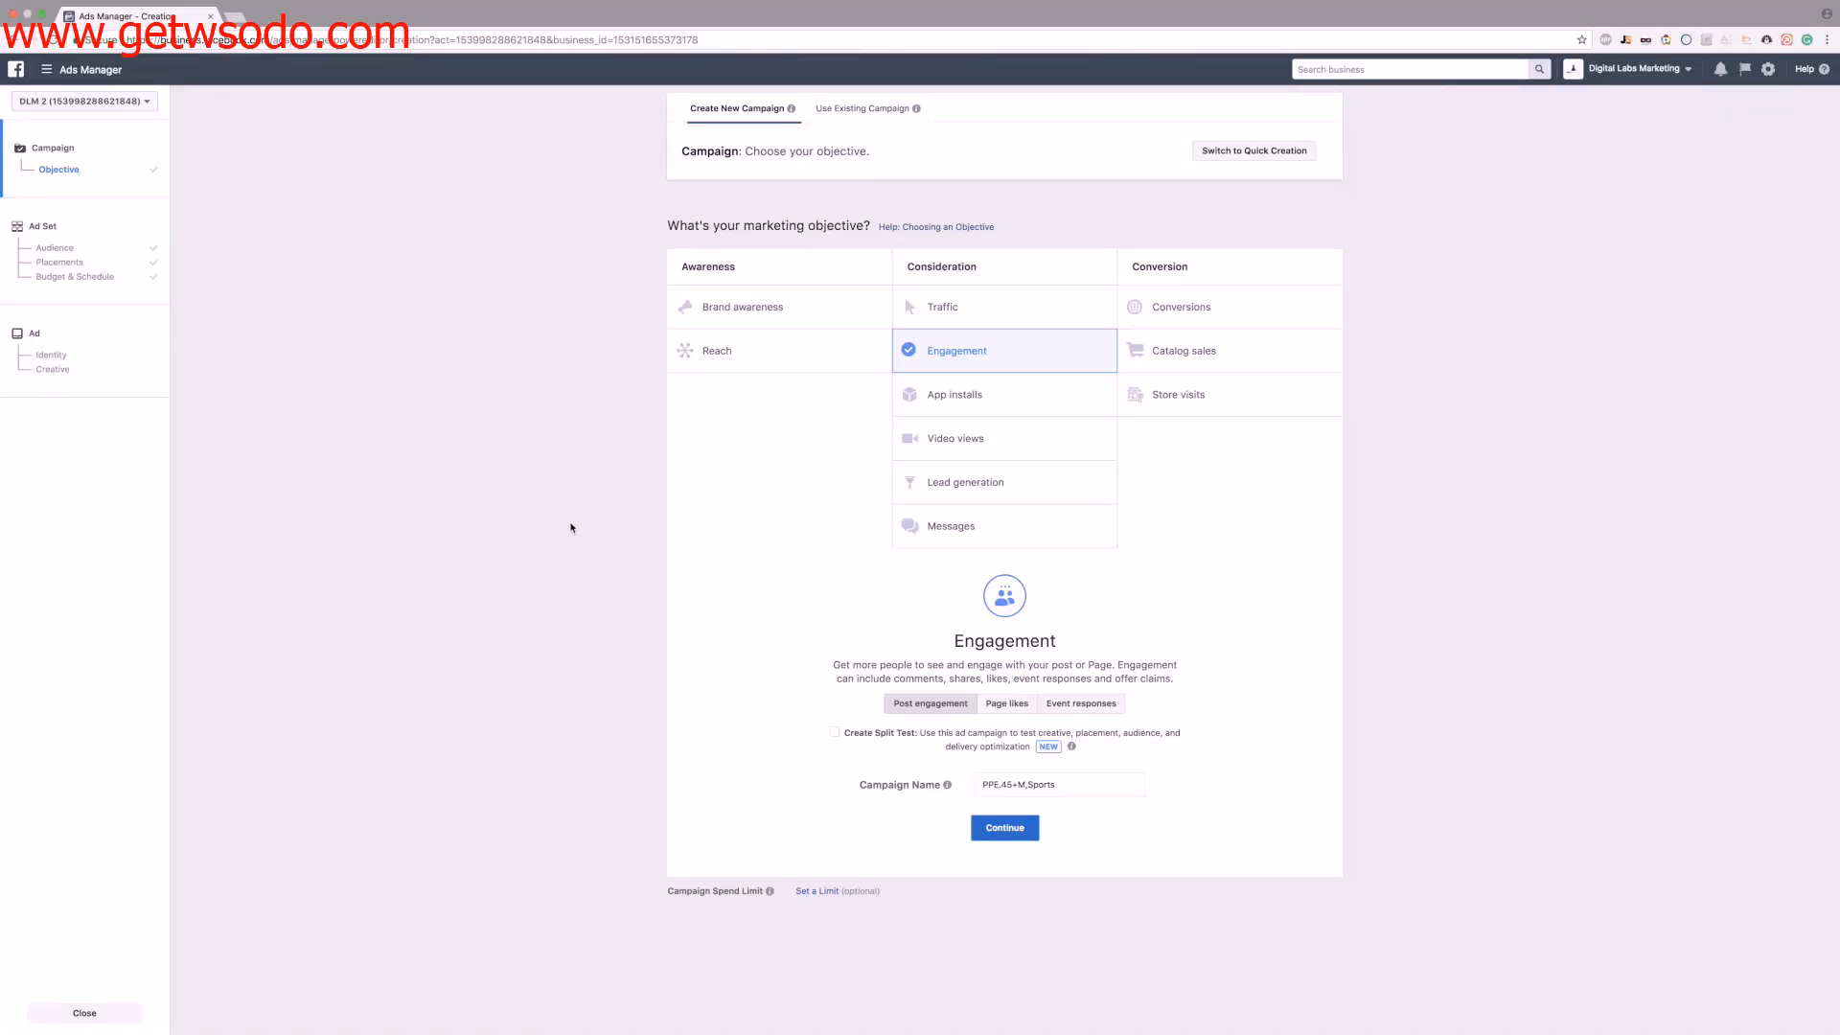
- Edit the Post engagement campaign's name by deleting its last characters
left_click(1060, 783)
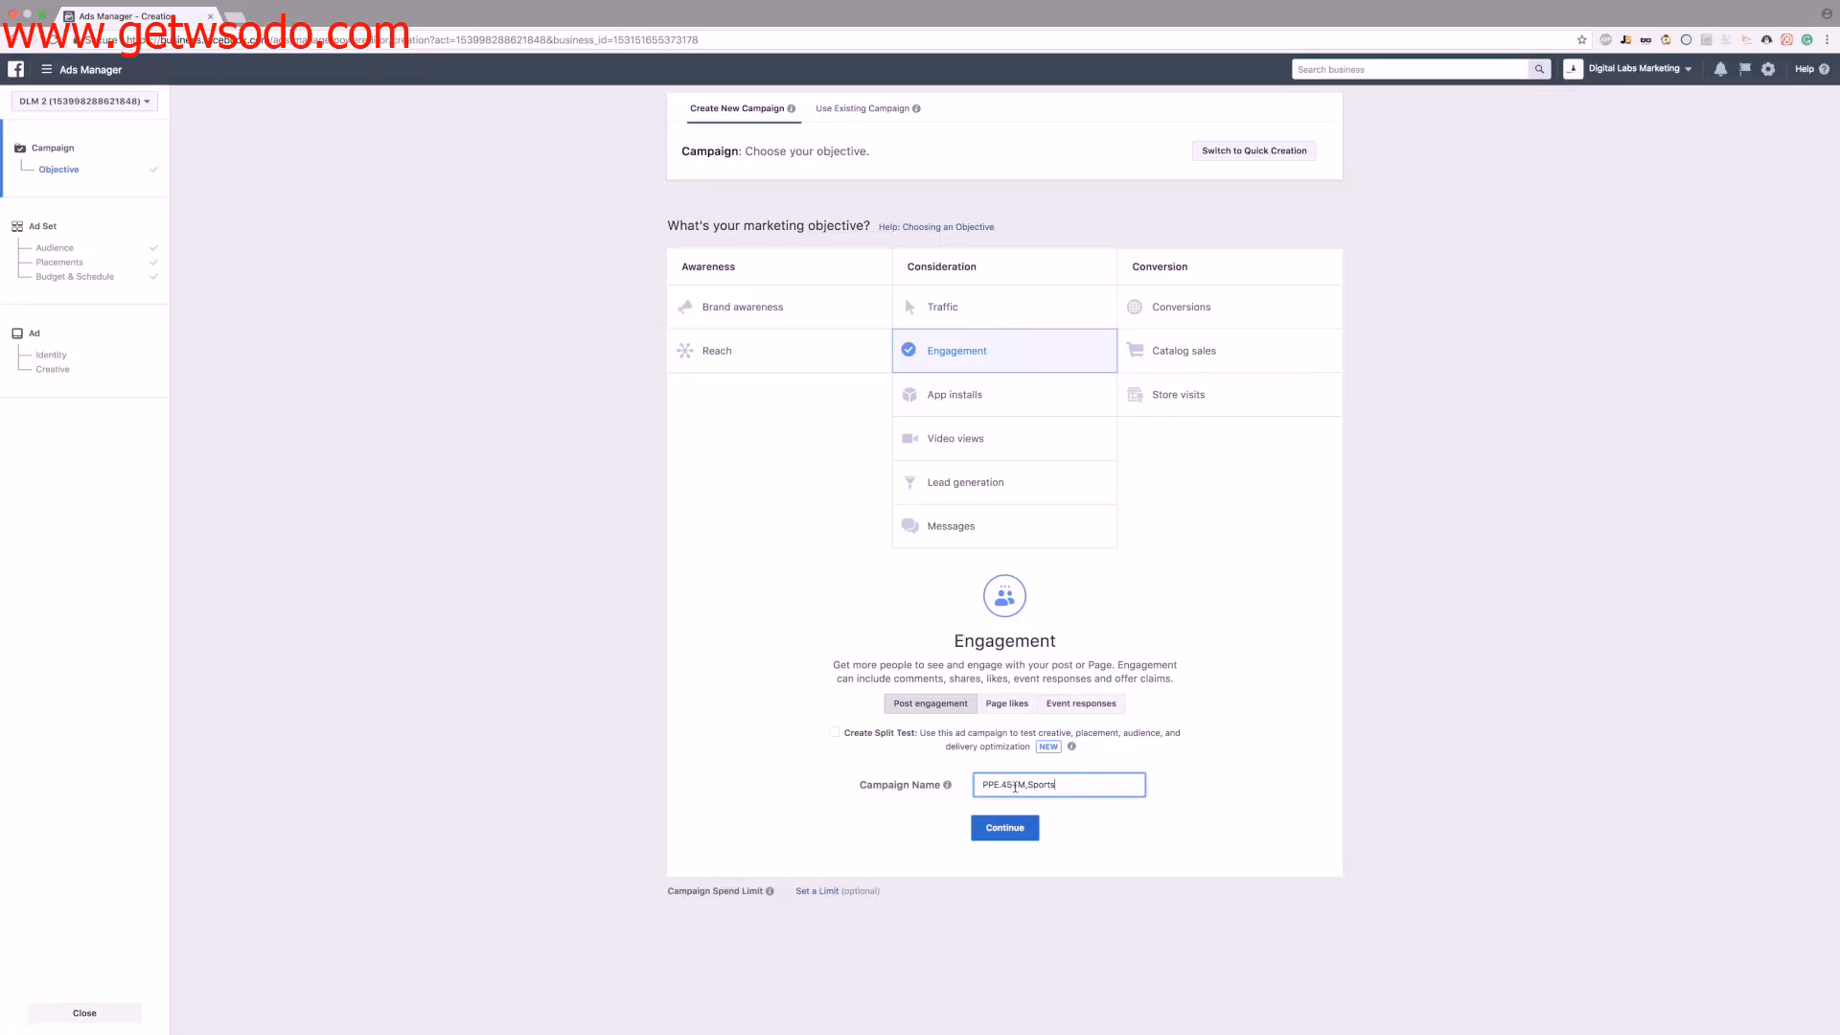
left_click_drag(1027, 785, 1067, 786)
left_click(1066, 786)
key("BackSpace")
key("BackSpace")
key("BackSpace")
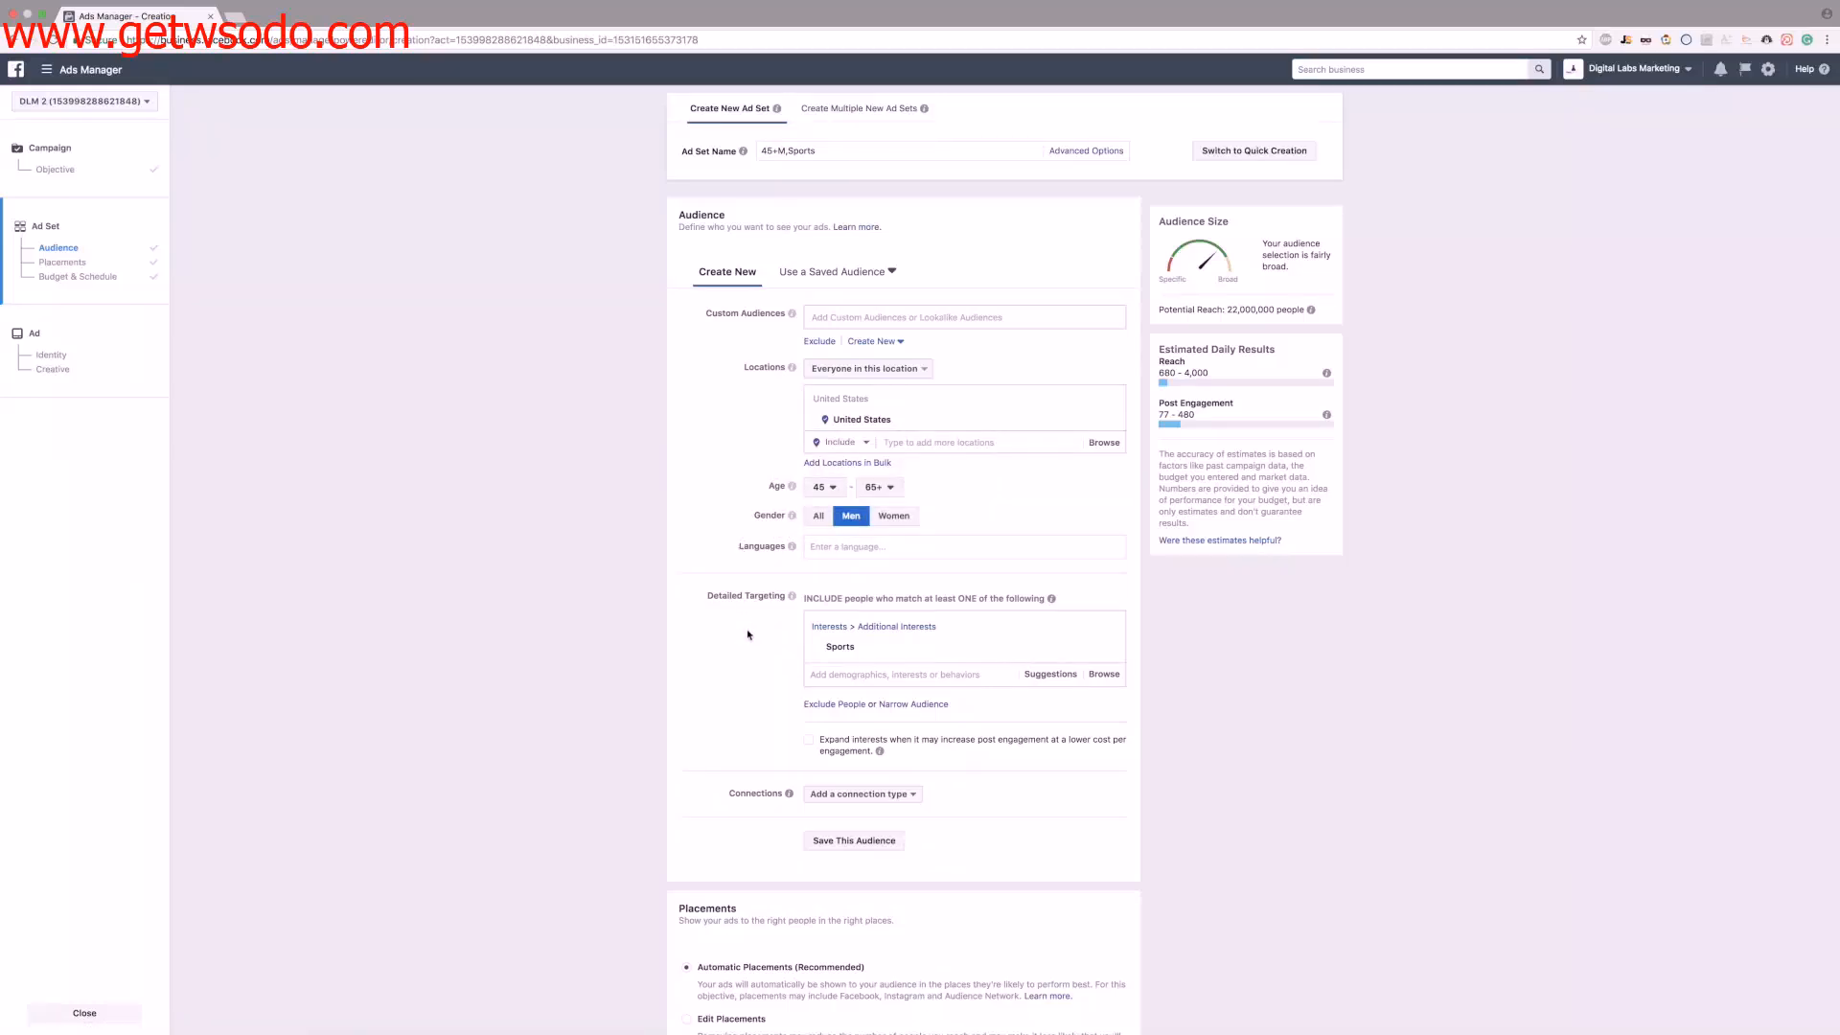
- Switch the ad set to Edit Placements and limit the device types to Mobile, removing Desktop and Connected TV
mouse_move(844, 655)
scroll(1184, 643, "down", 3)
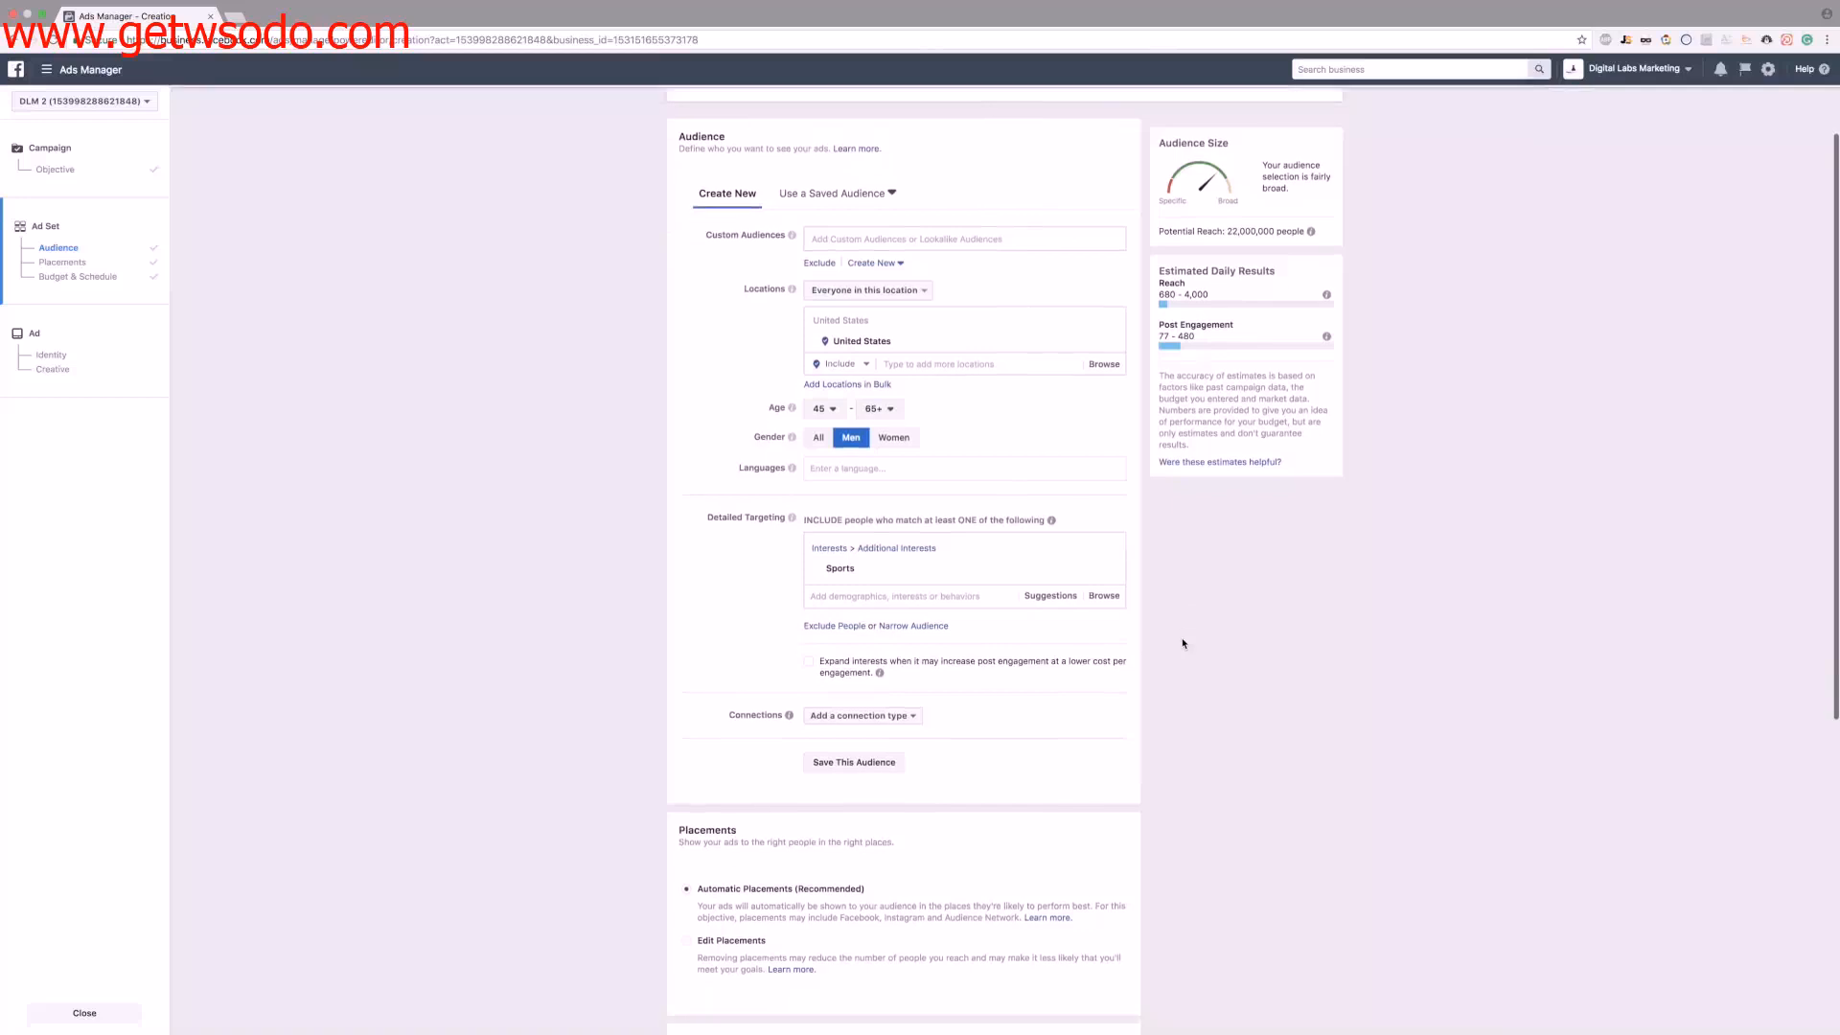
scroll(1183, 643, "down", 2)
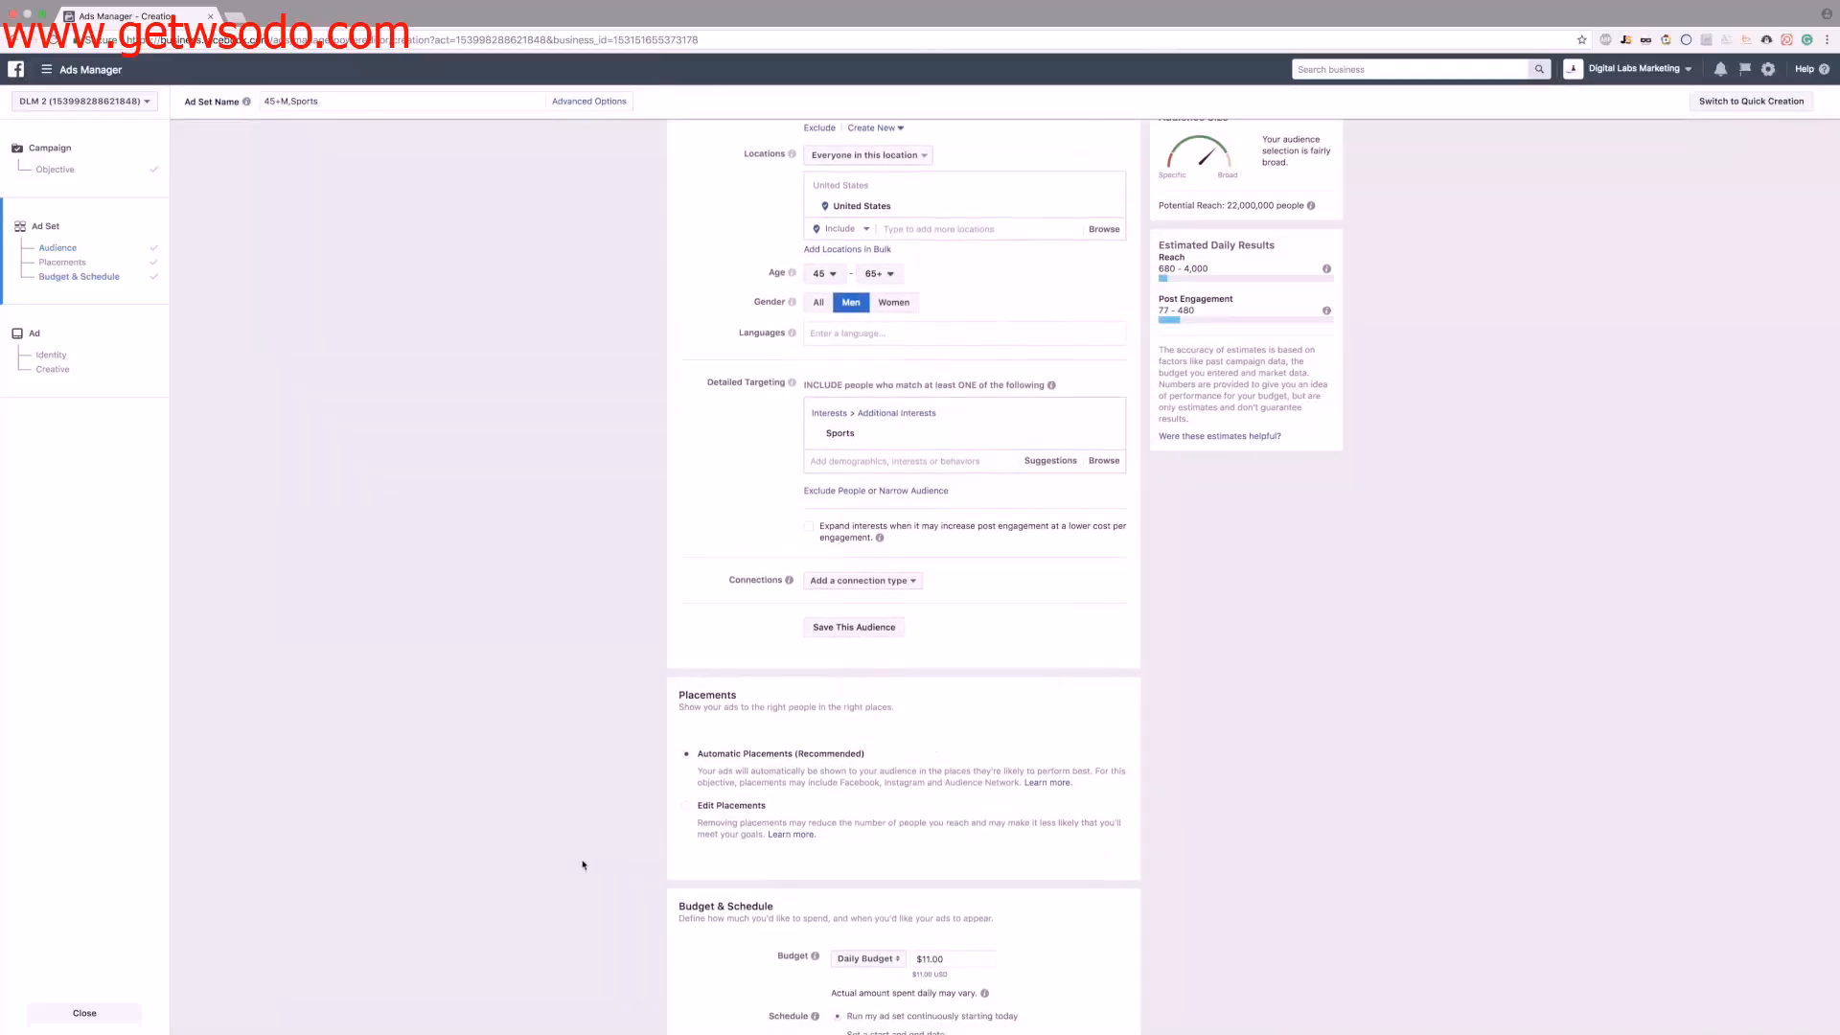
left_click(687, 812)
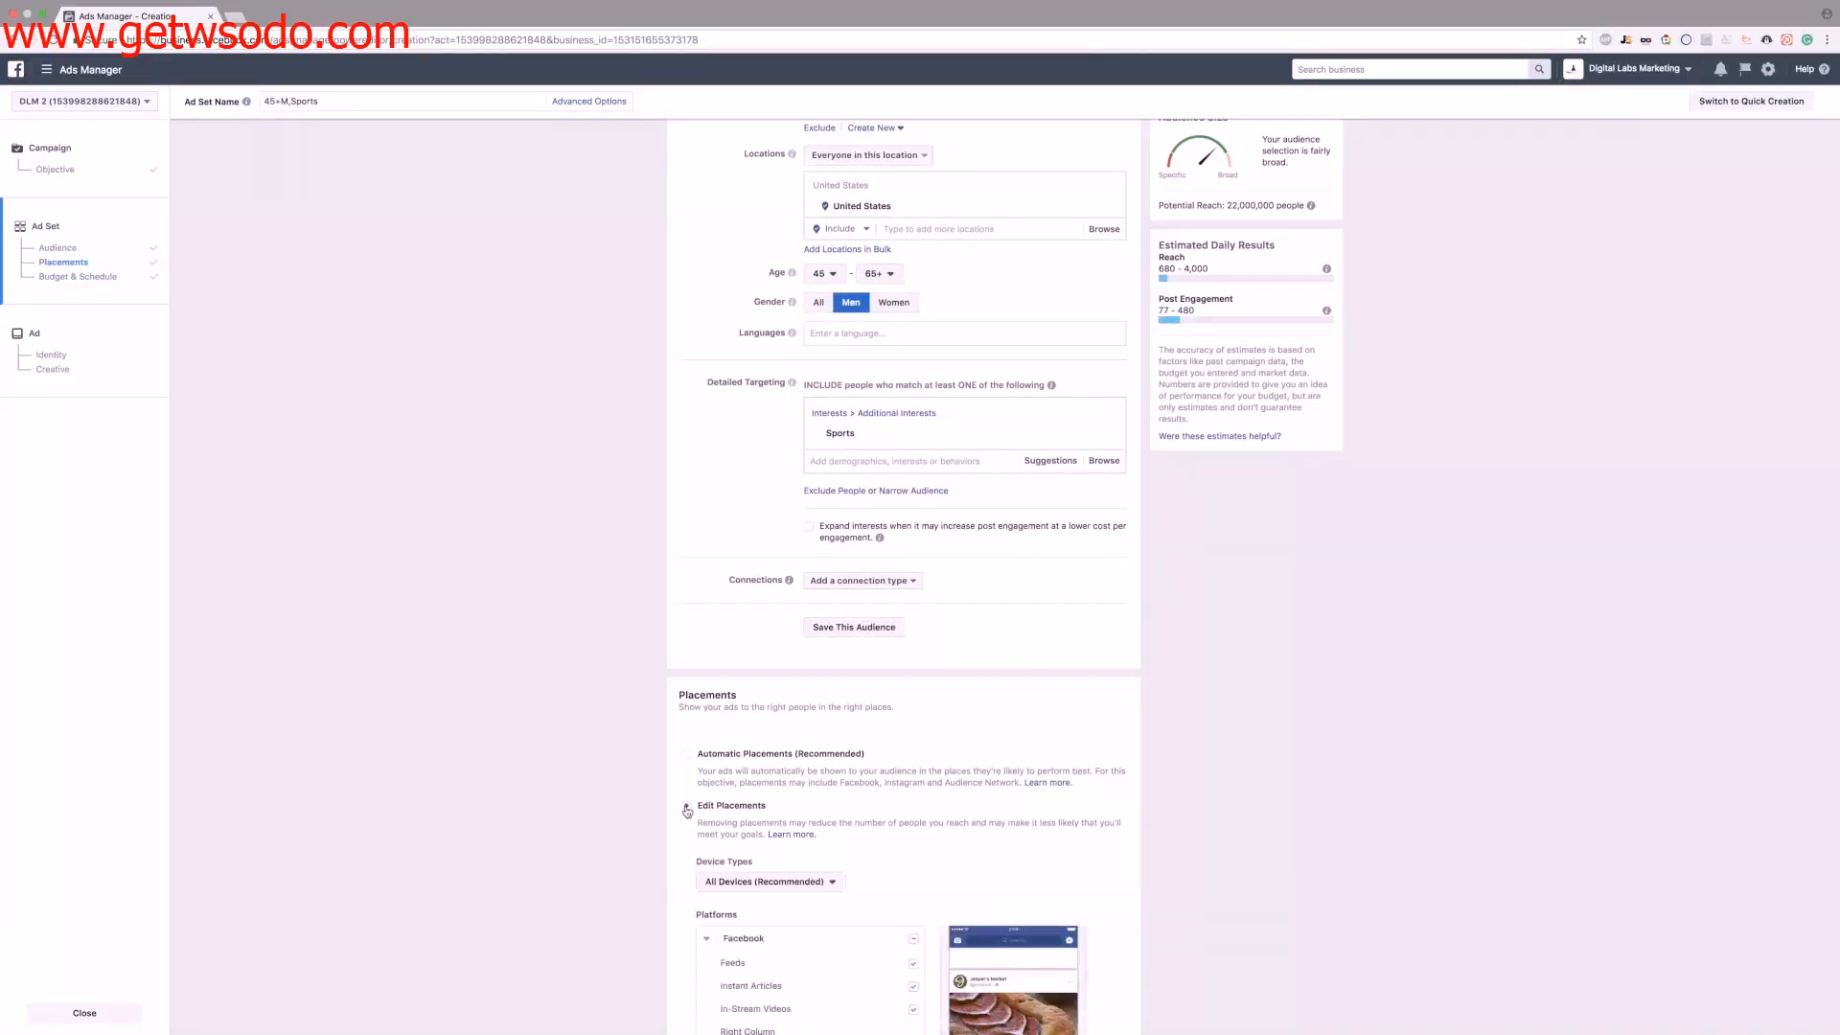
left_click(840, 884)
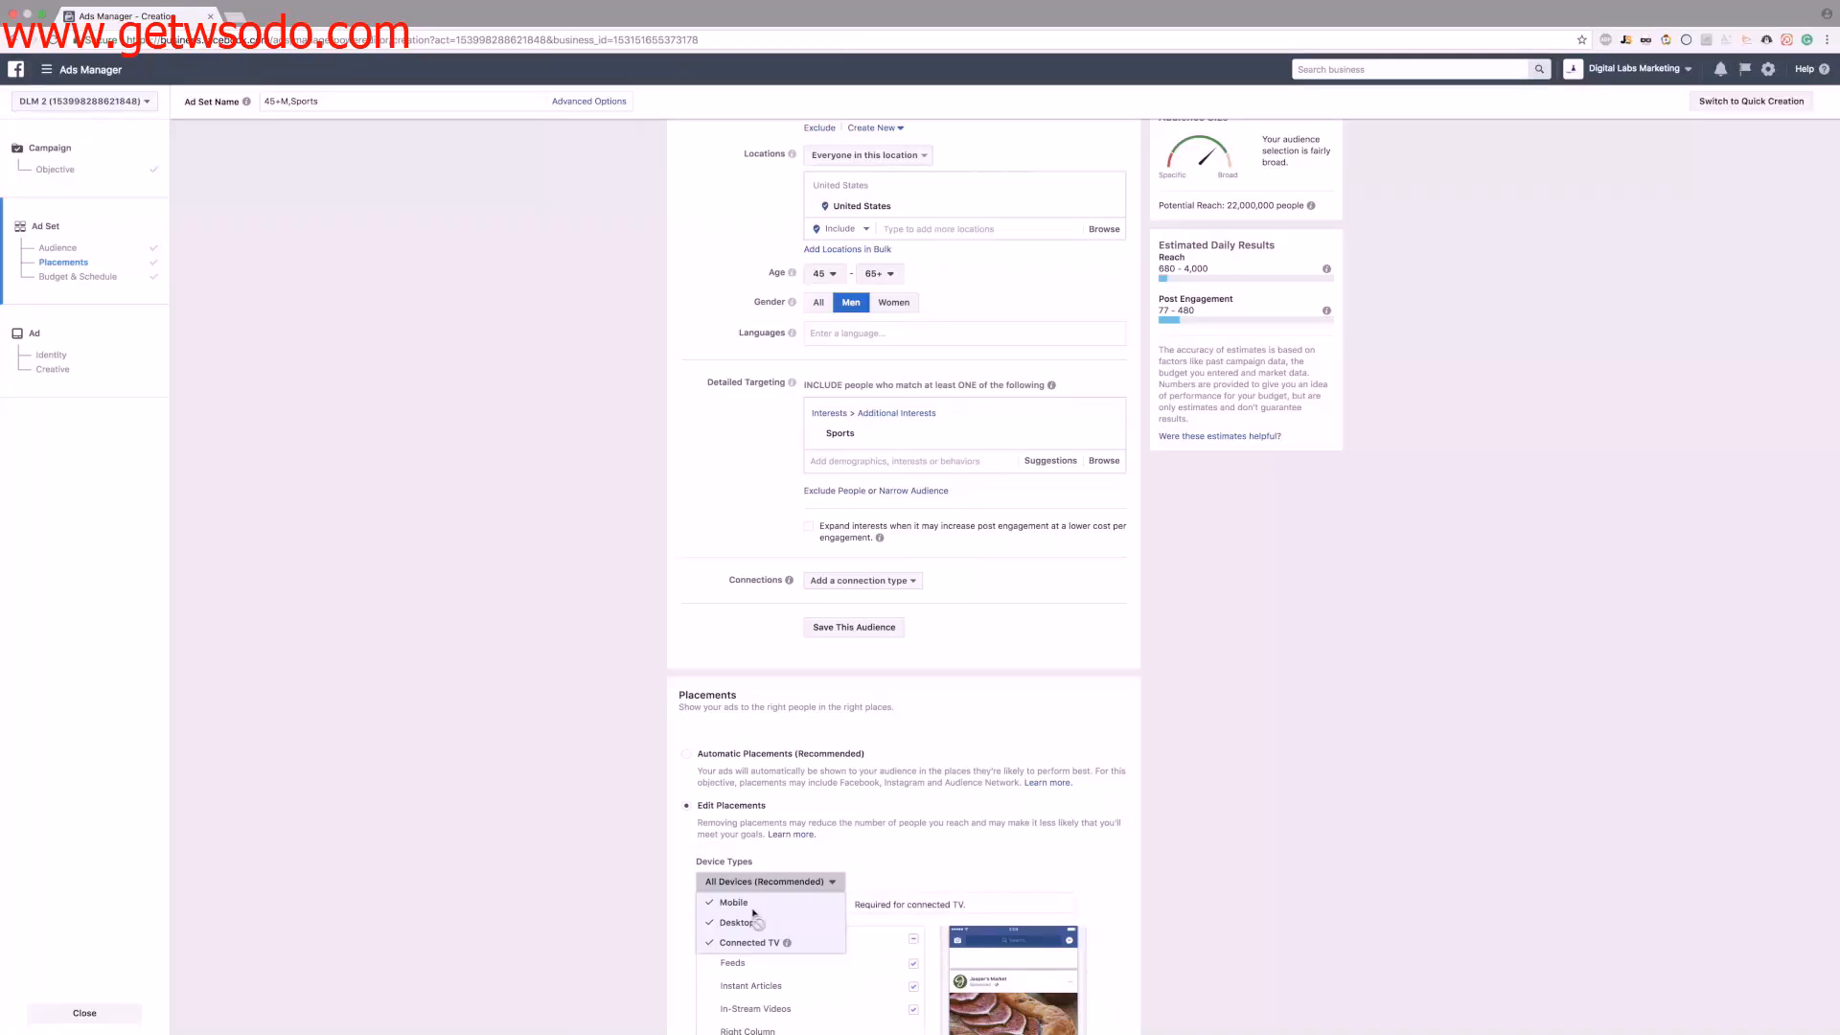
left_click(740, 922)
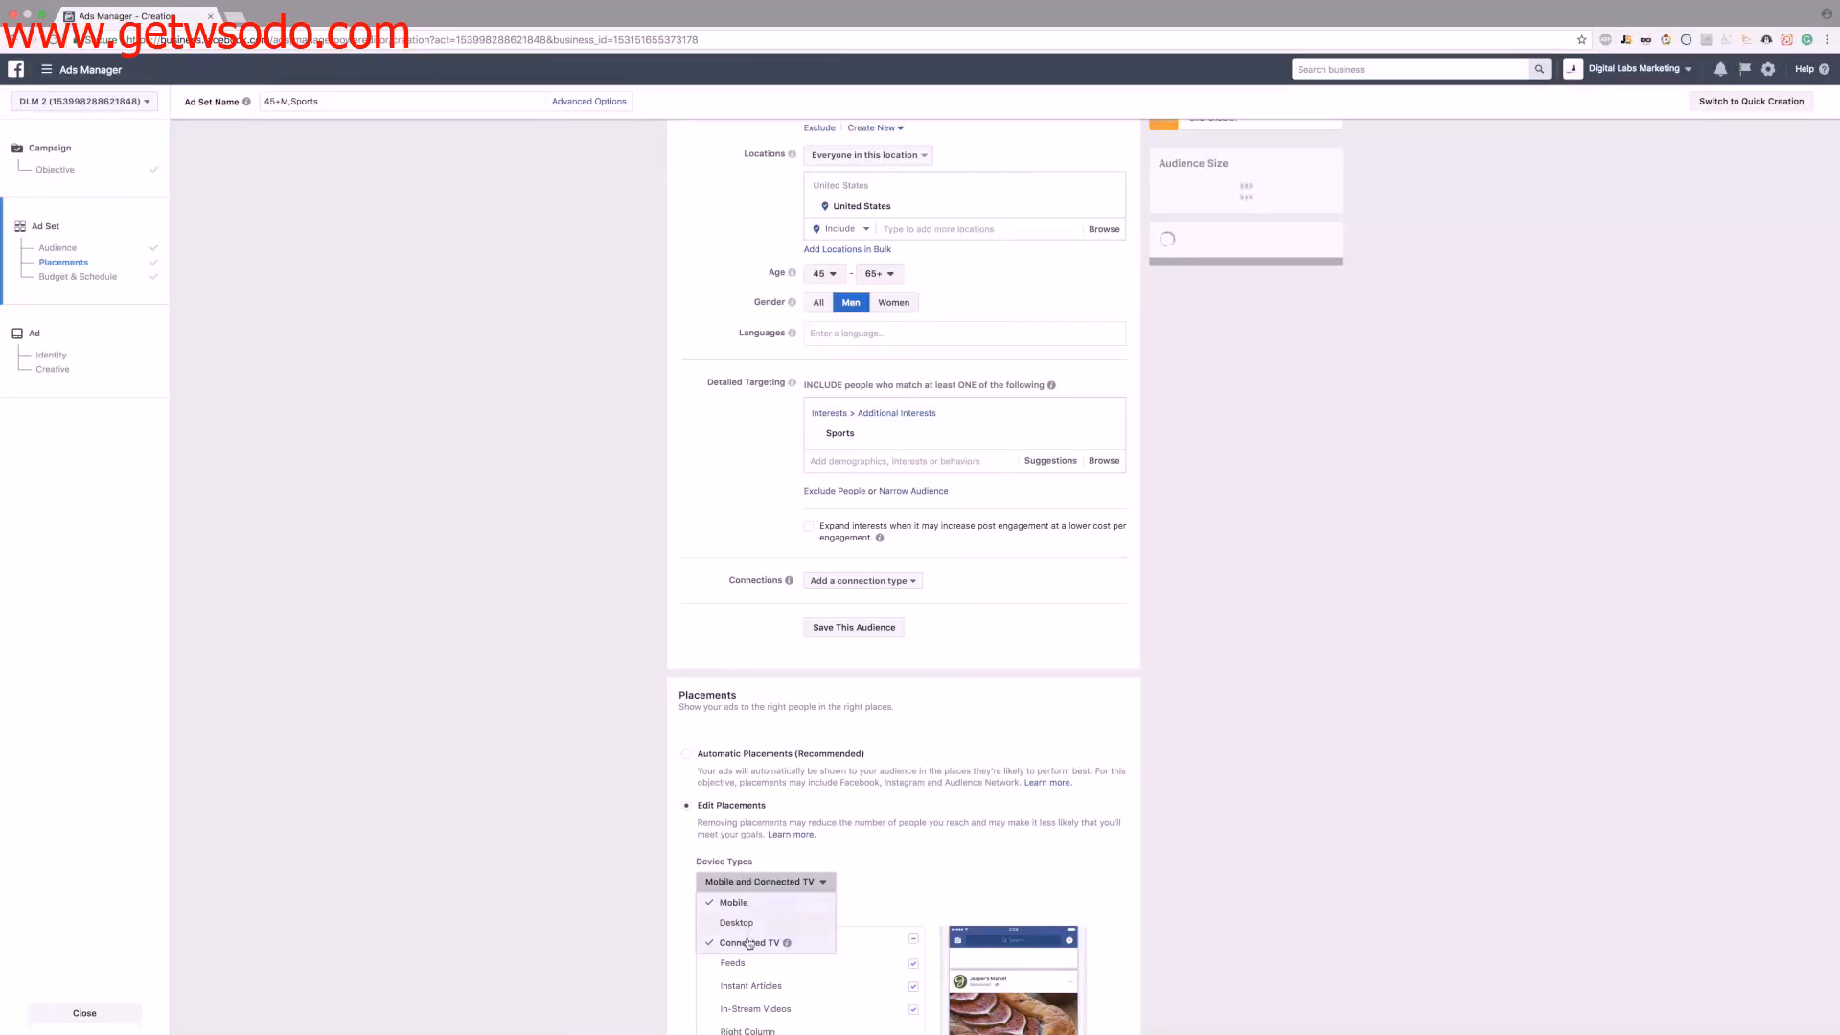
left_click(716, 942)
left_click(686, 866)
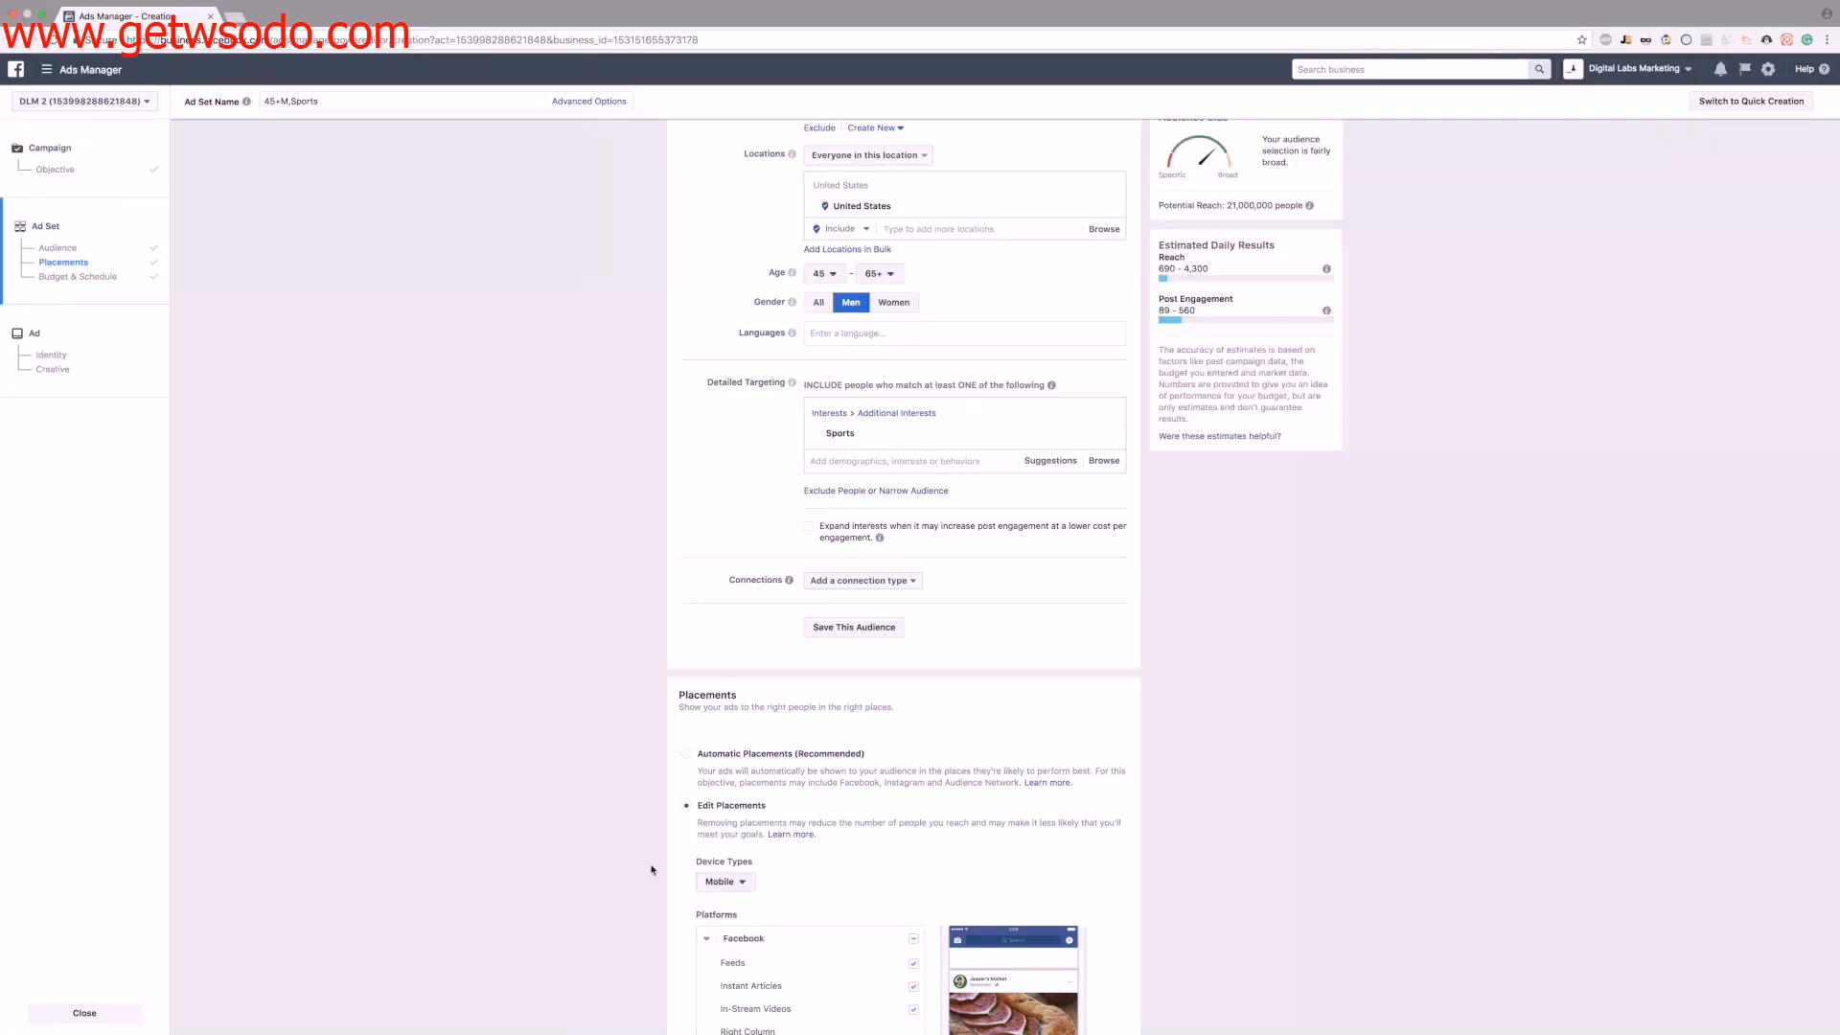
scroll(652, 871, "down", 2)
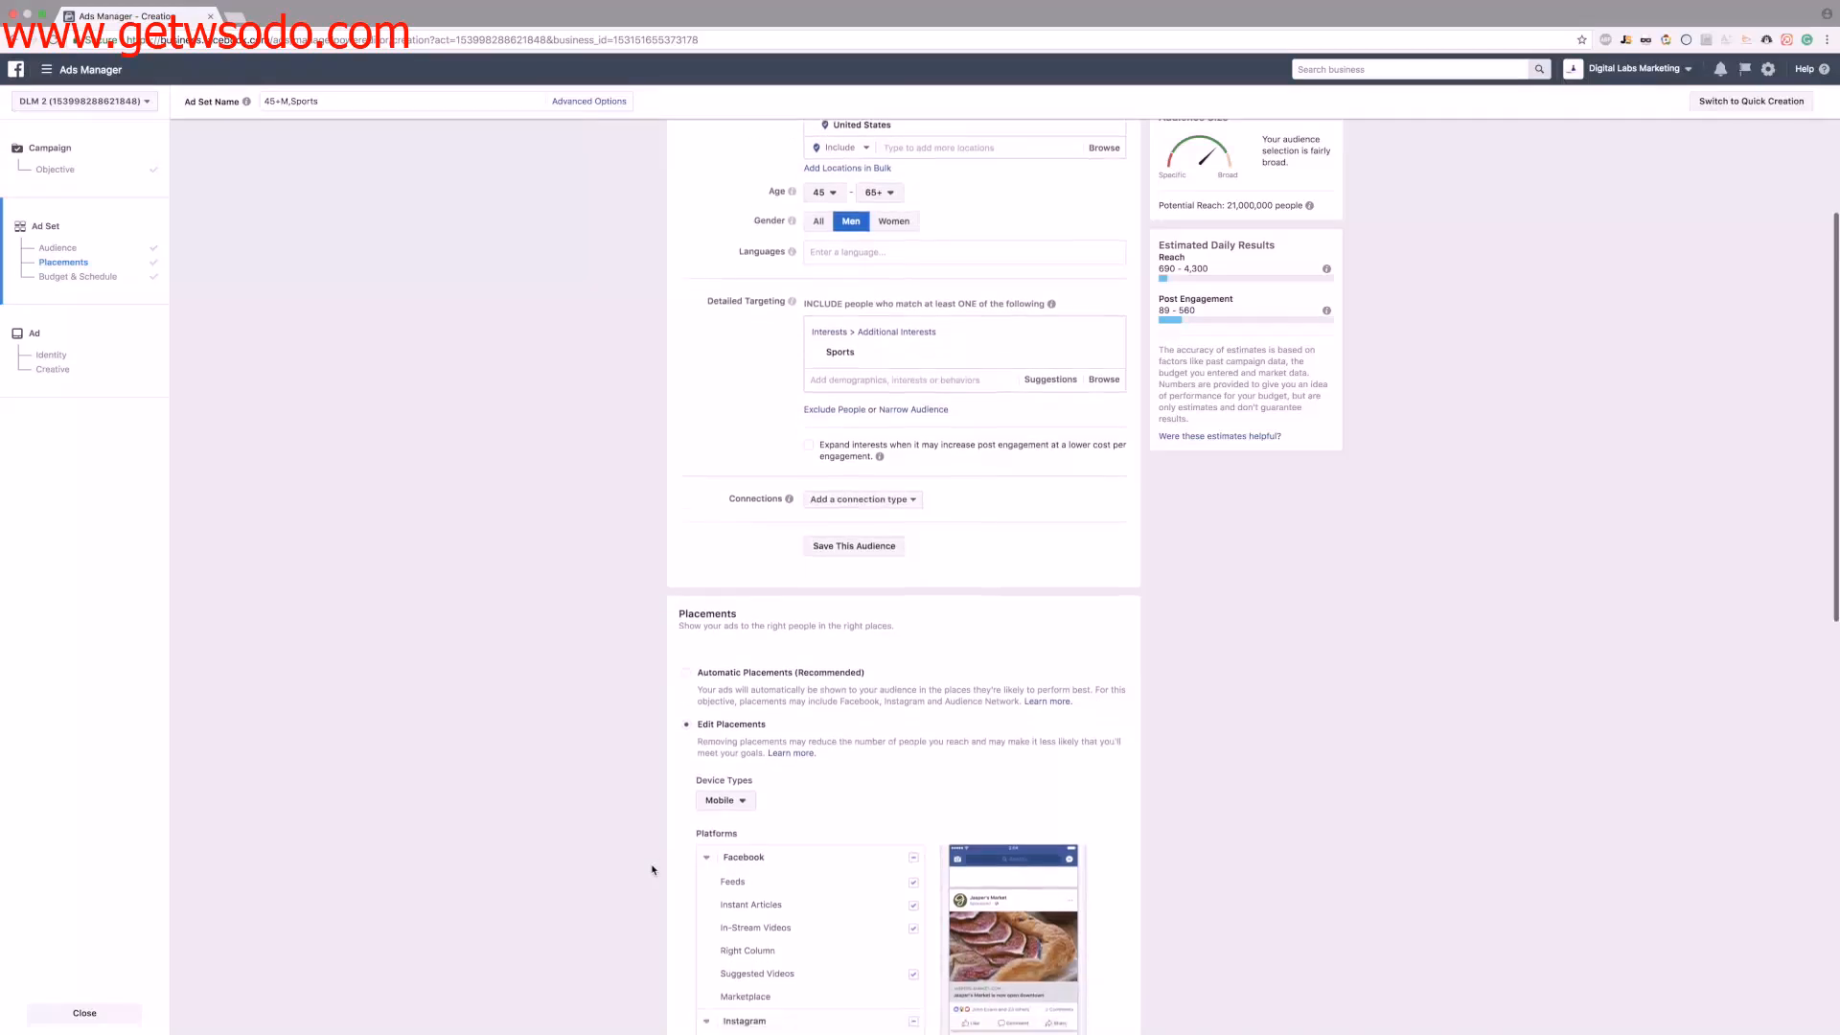
left_click(742, 792)
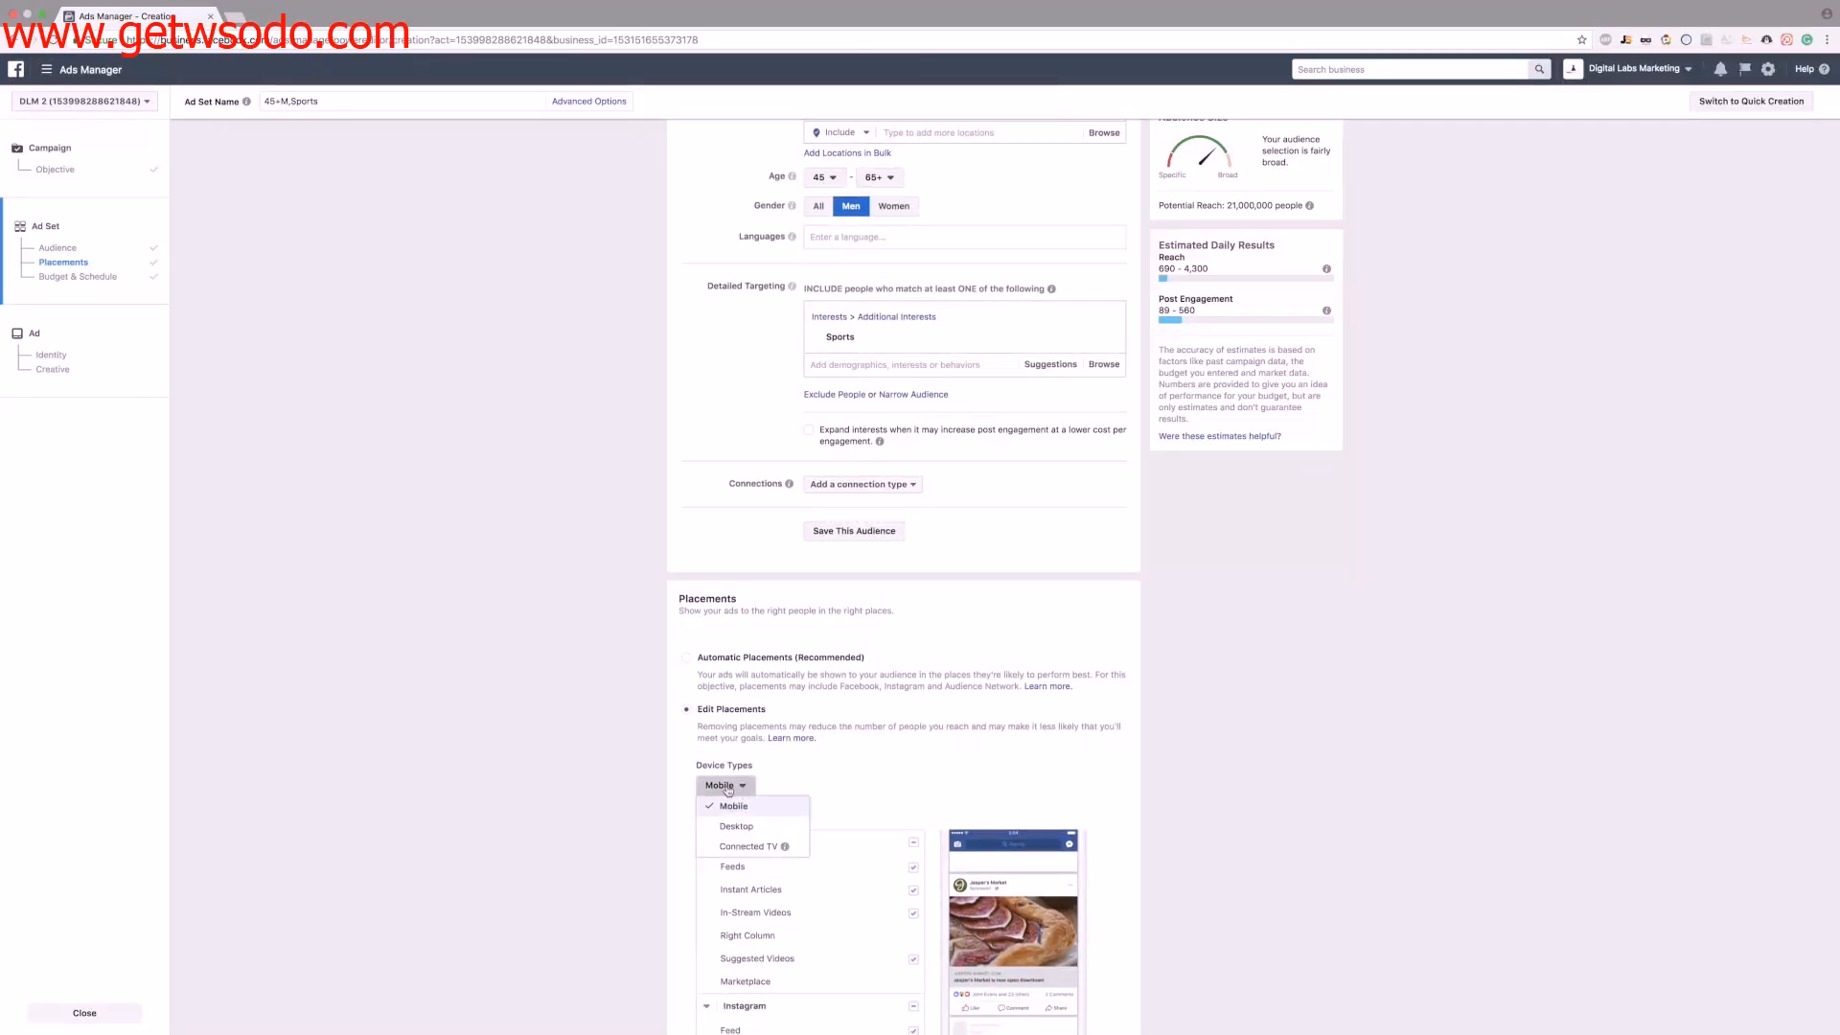
left_click(665, 776)
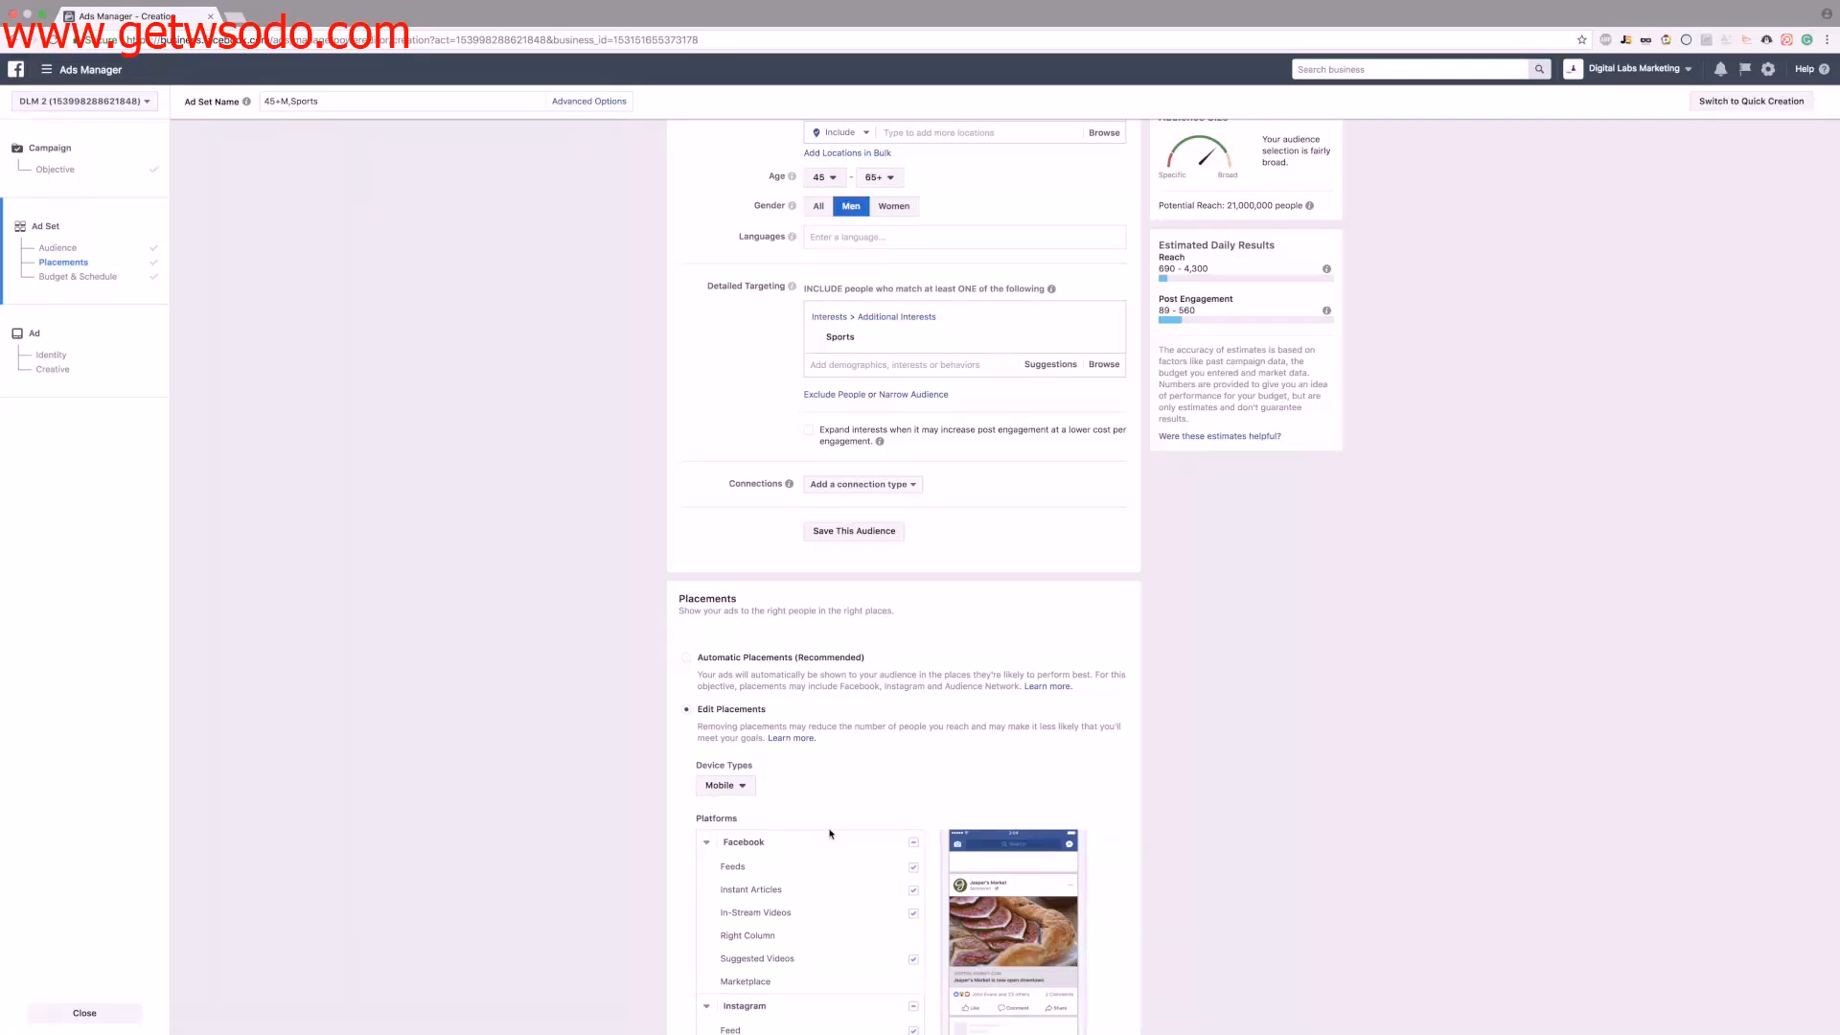
- Remove Facebook Instant Articles, In-Stream Videos and Suggested Videos plus all Instagram and Audience Network placements, leaving only Facebook Feeds
left_click(912, 891)
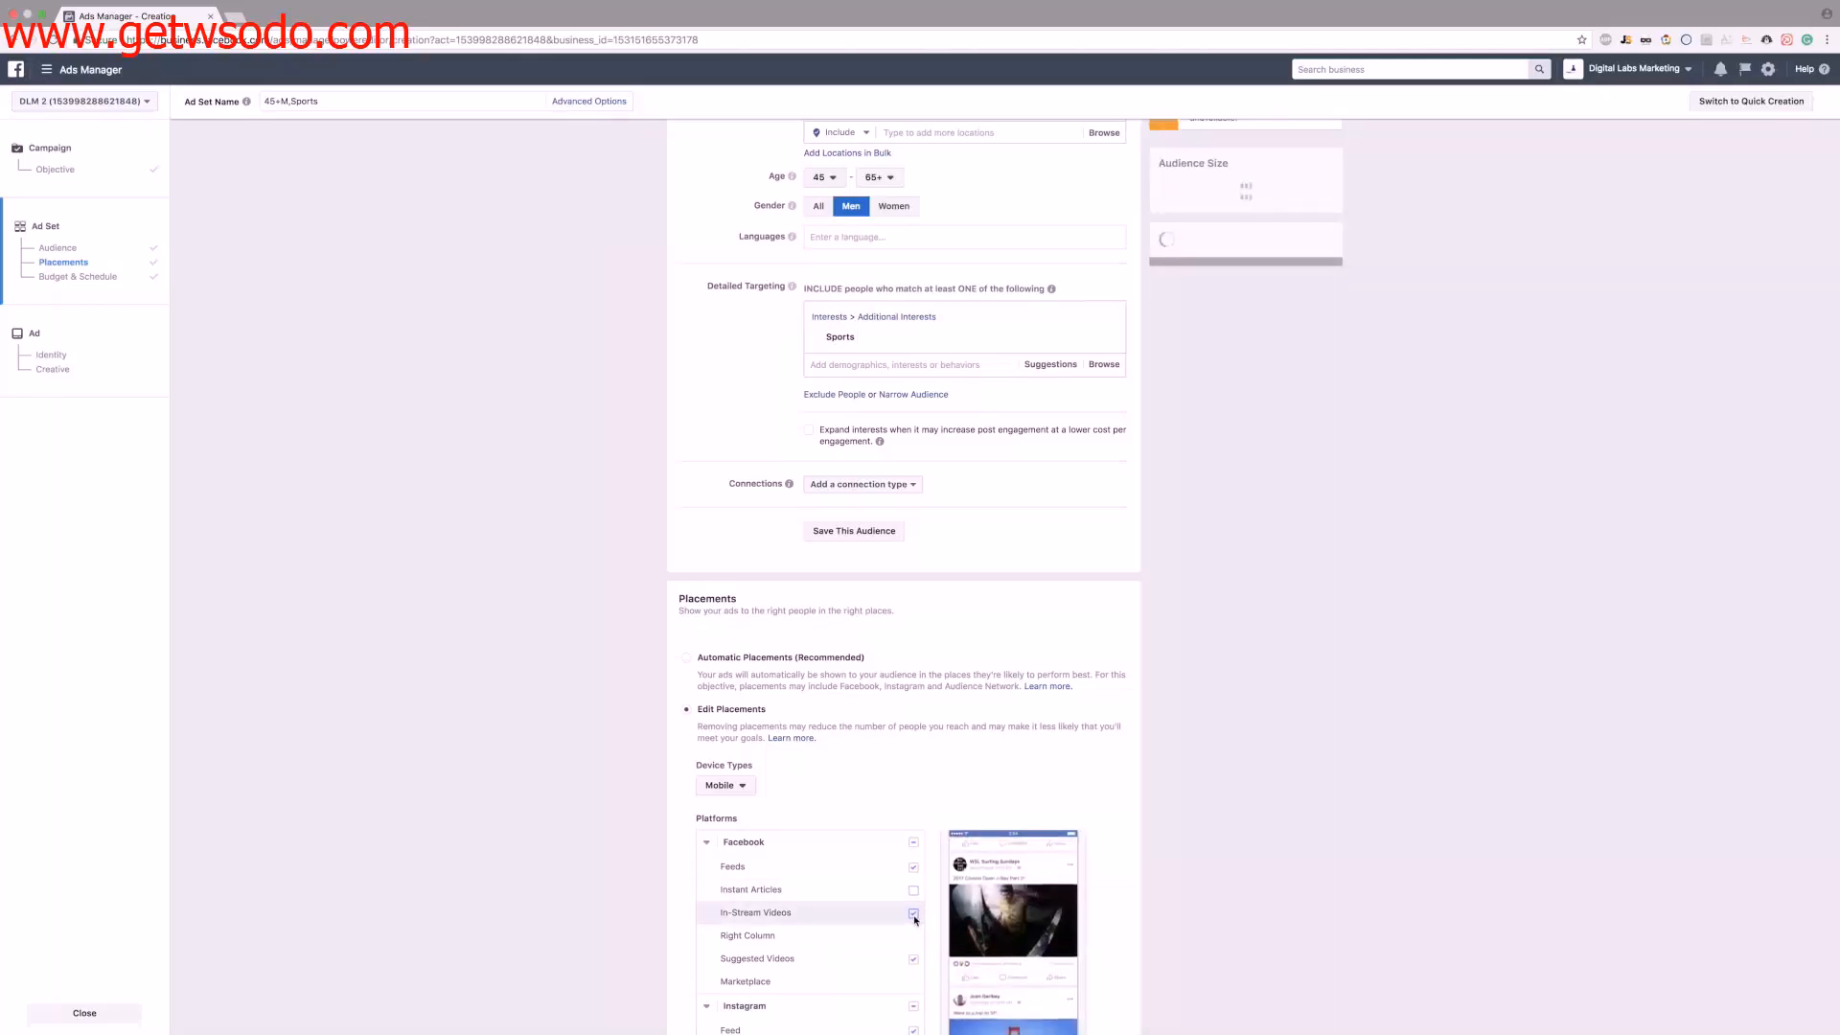
left_click(913, 913)
left_click(913, 959)
scroll(913, 960, "down", 2)
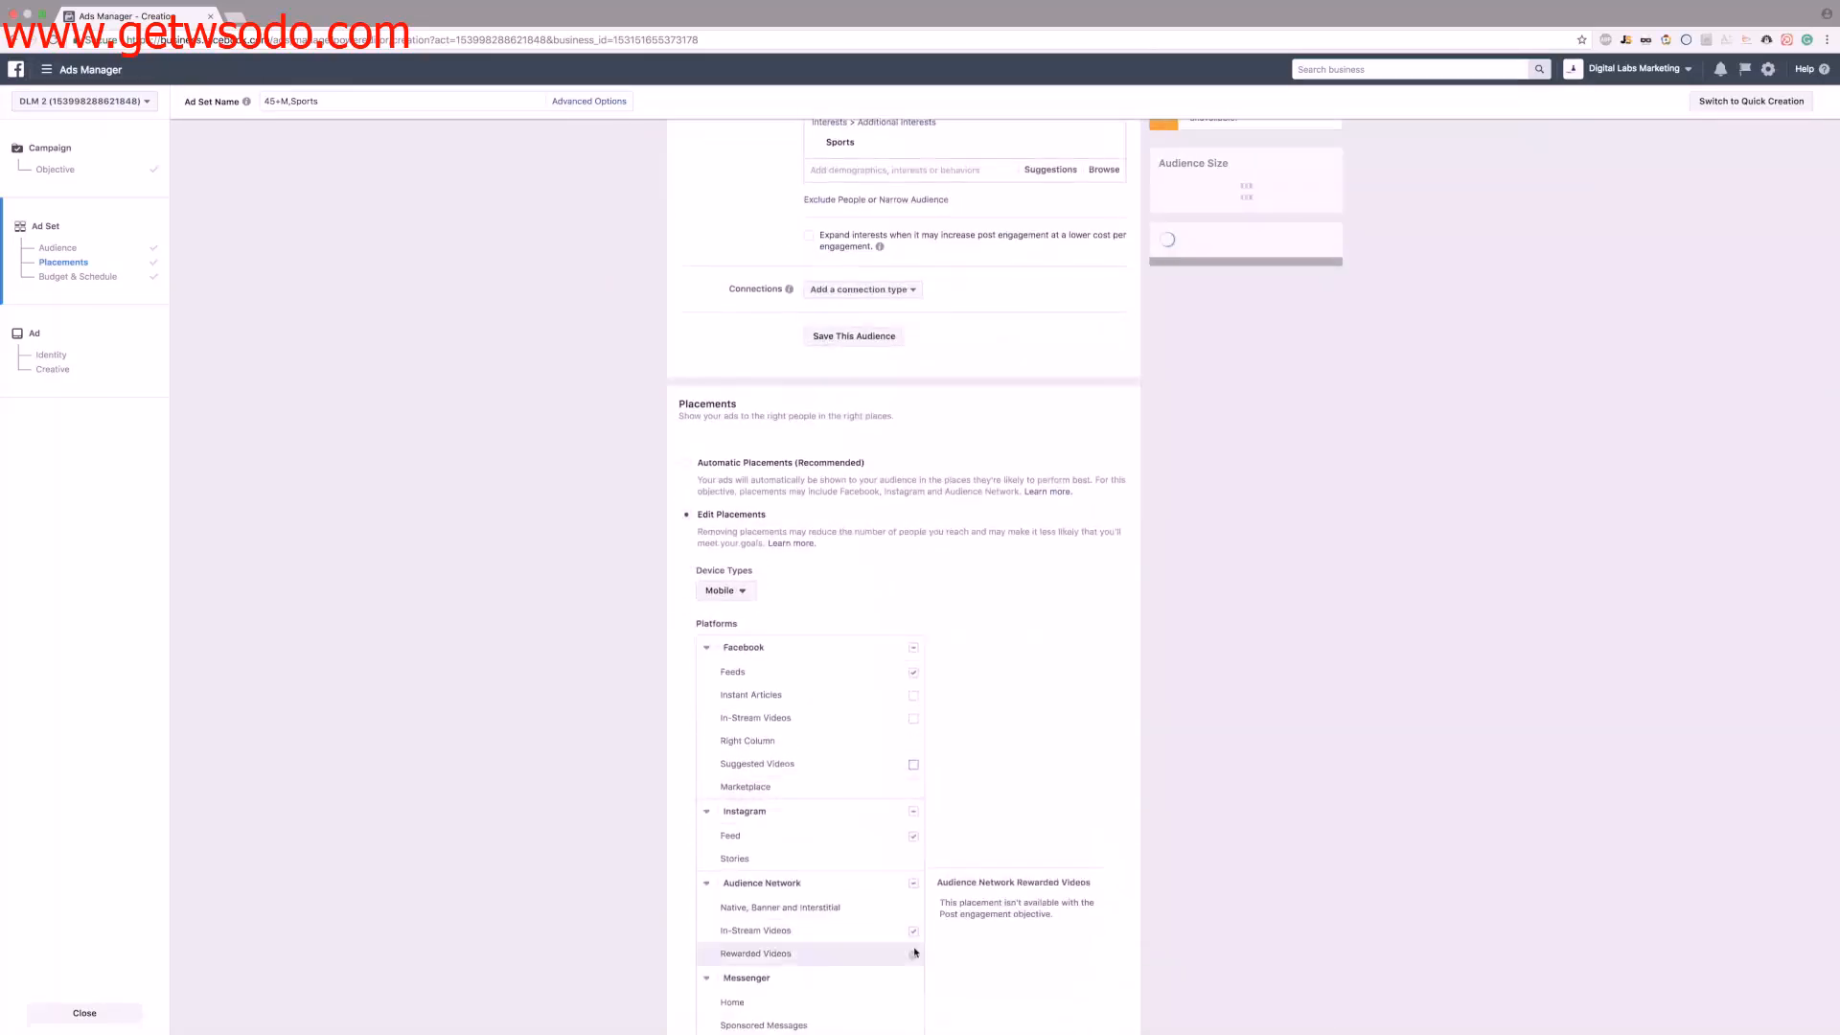
scroll(913, 960, "down", 1)
left_click(913, 793)
left_click(913, 867)
scroll(779, 709, "down", 1)
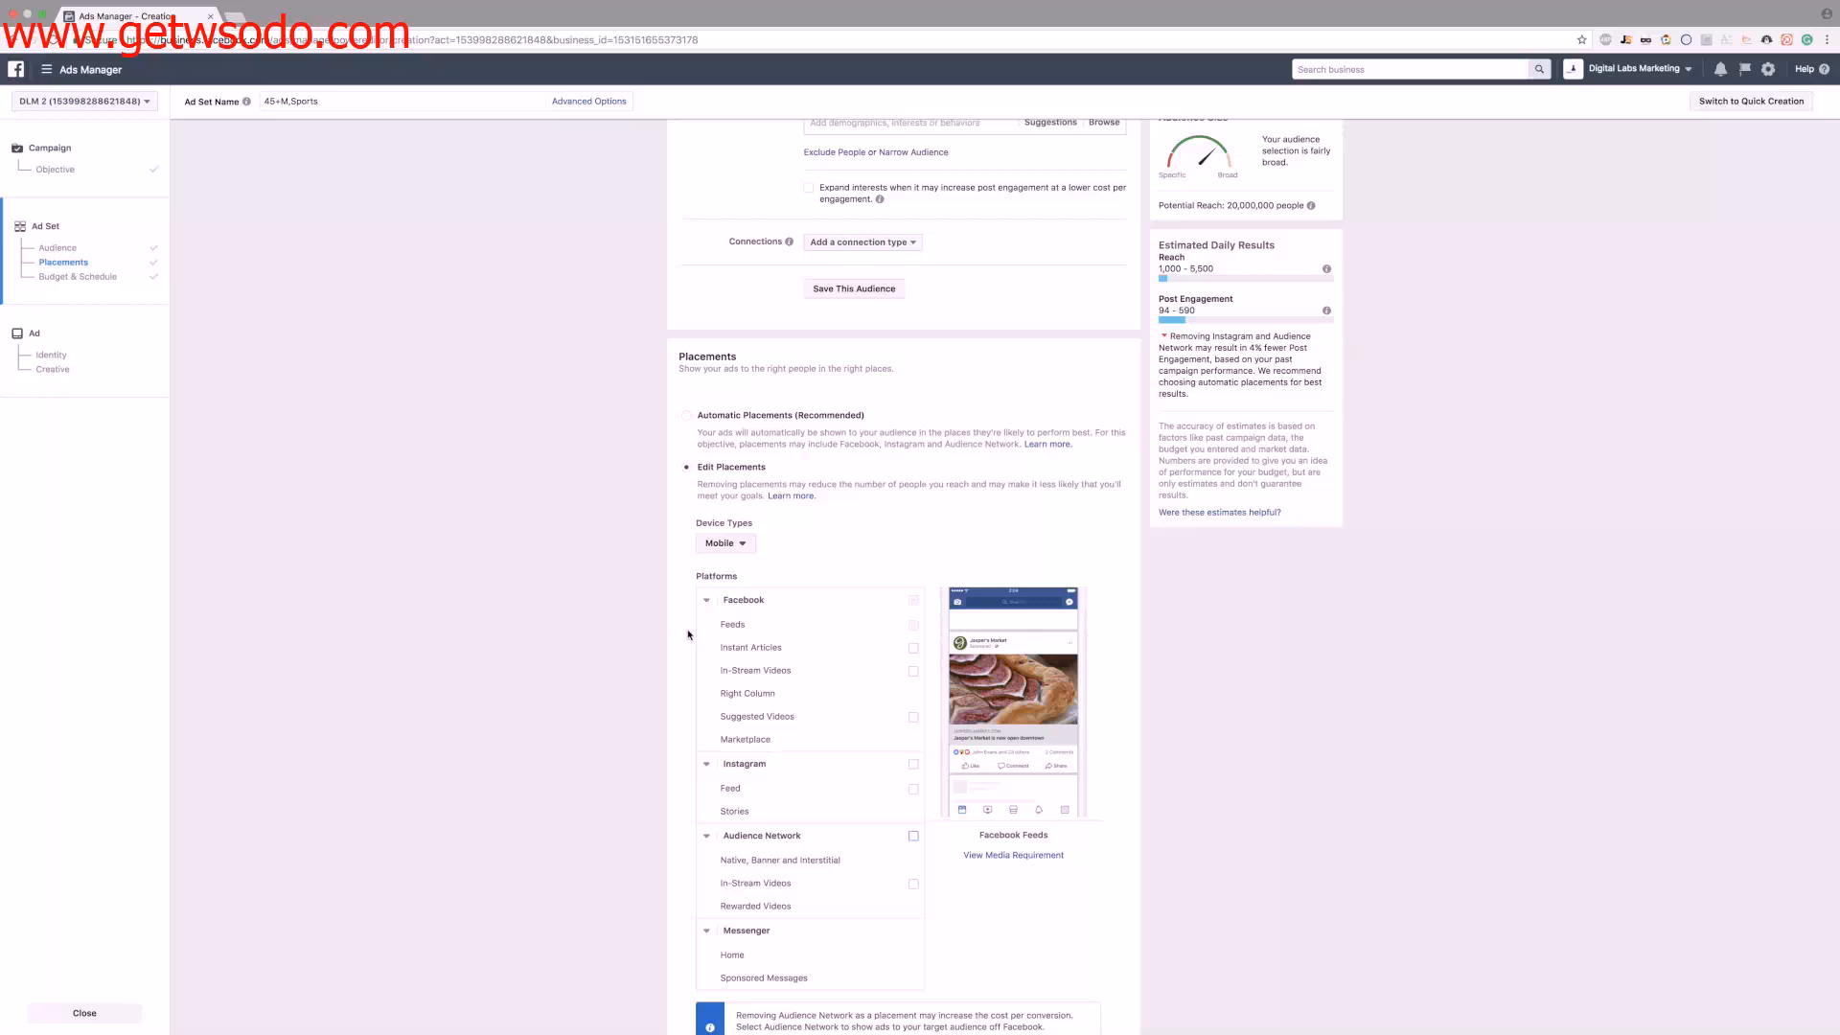
- Set the ad set's daily budget to $20.00
scroll(854, 614, "down", 1)
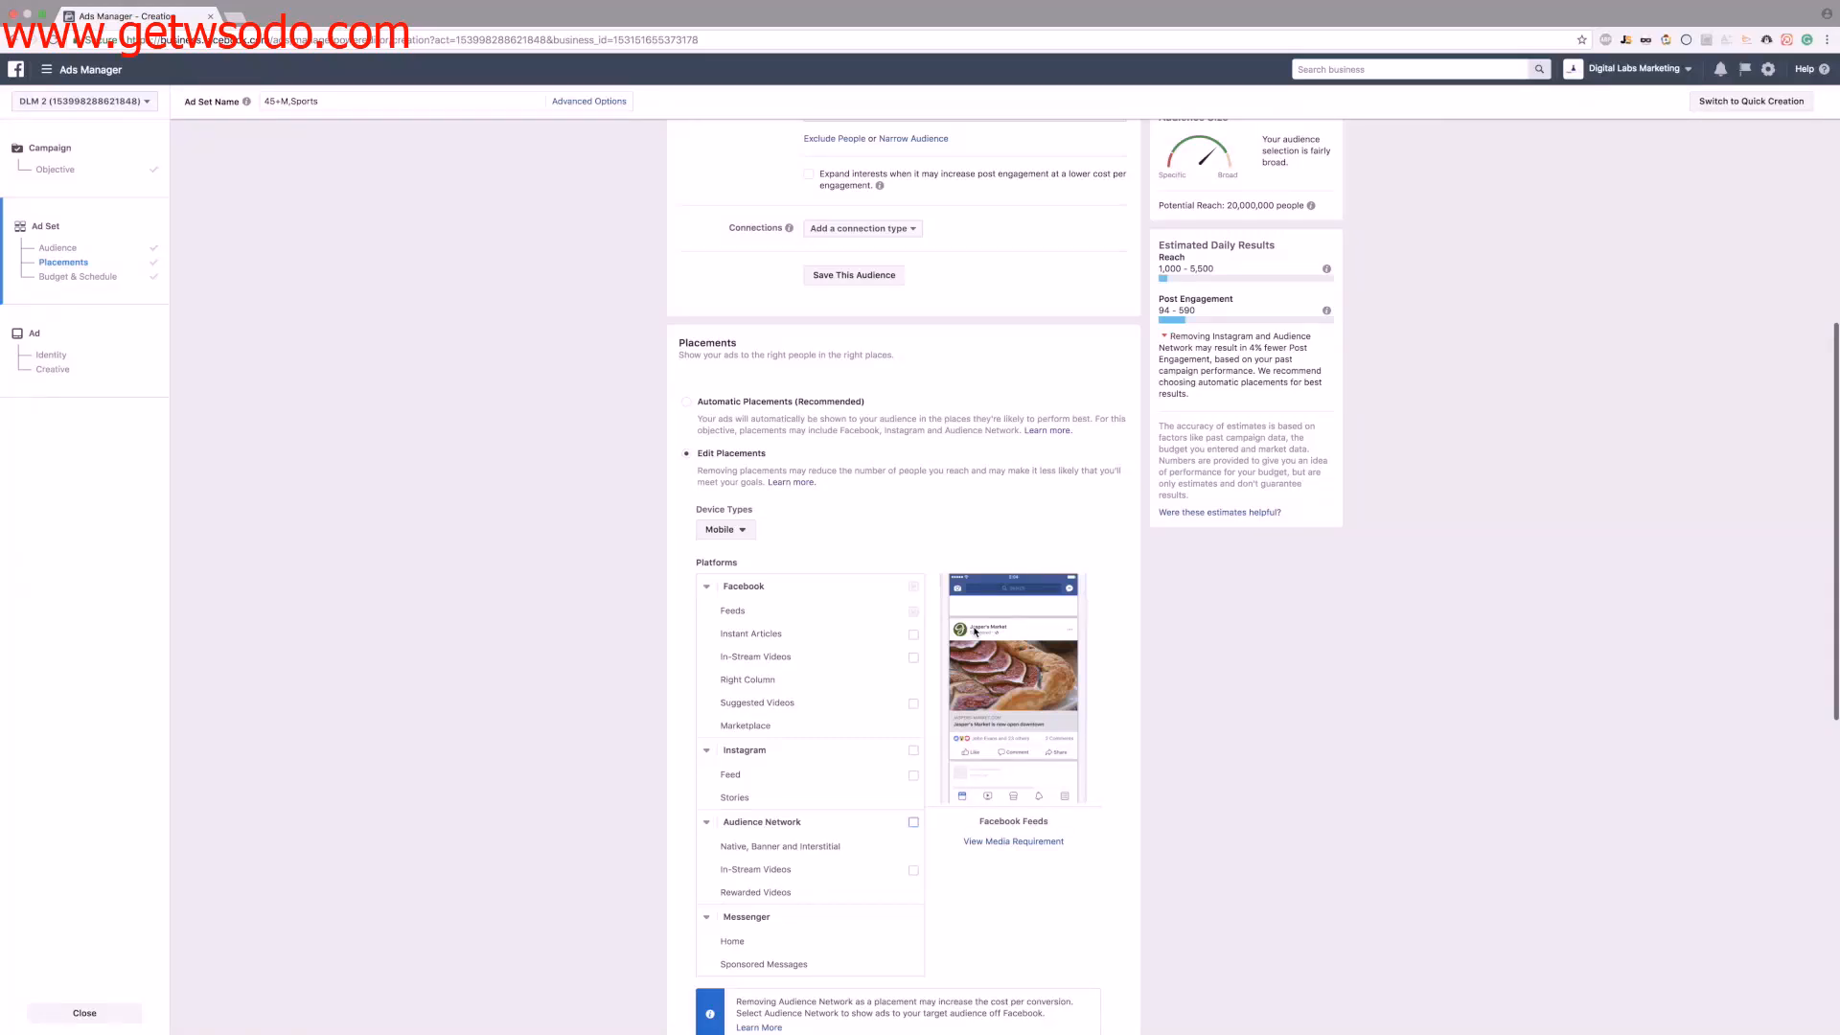
scroll(997, 642, "down", 6)
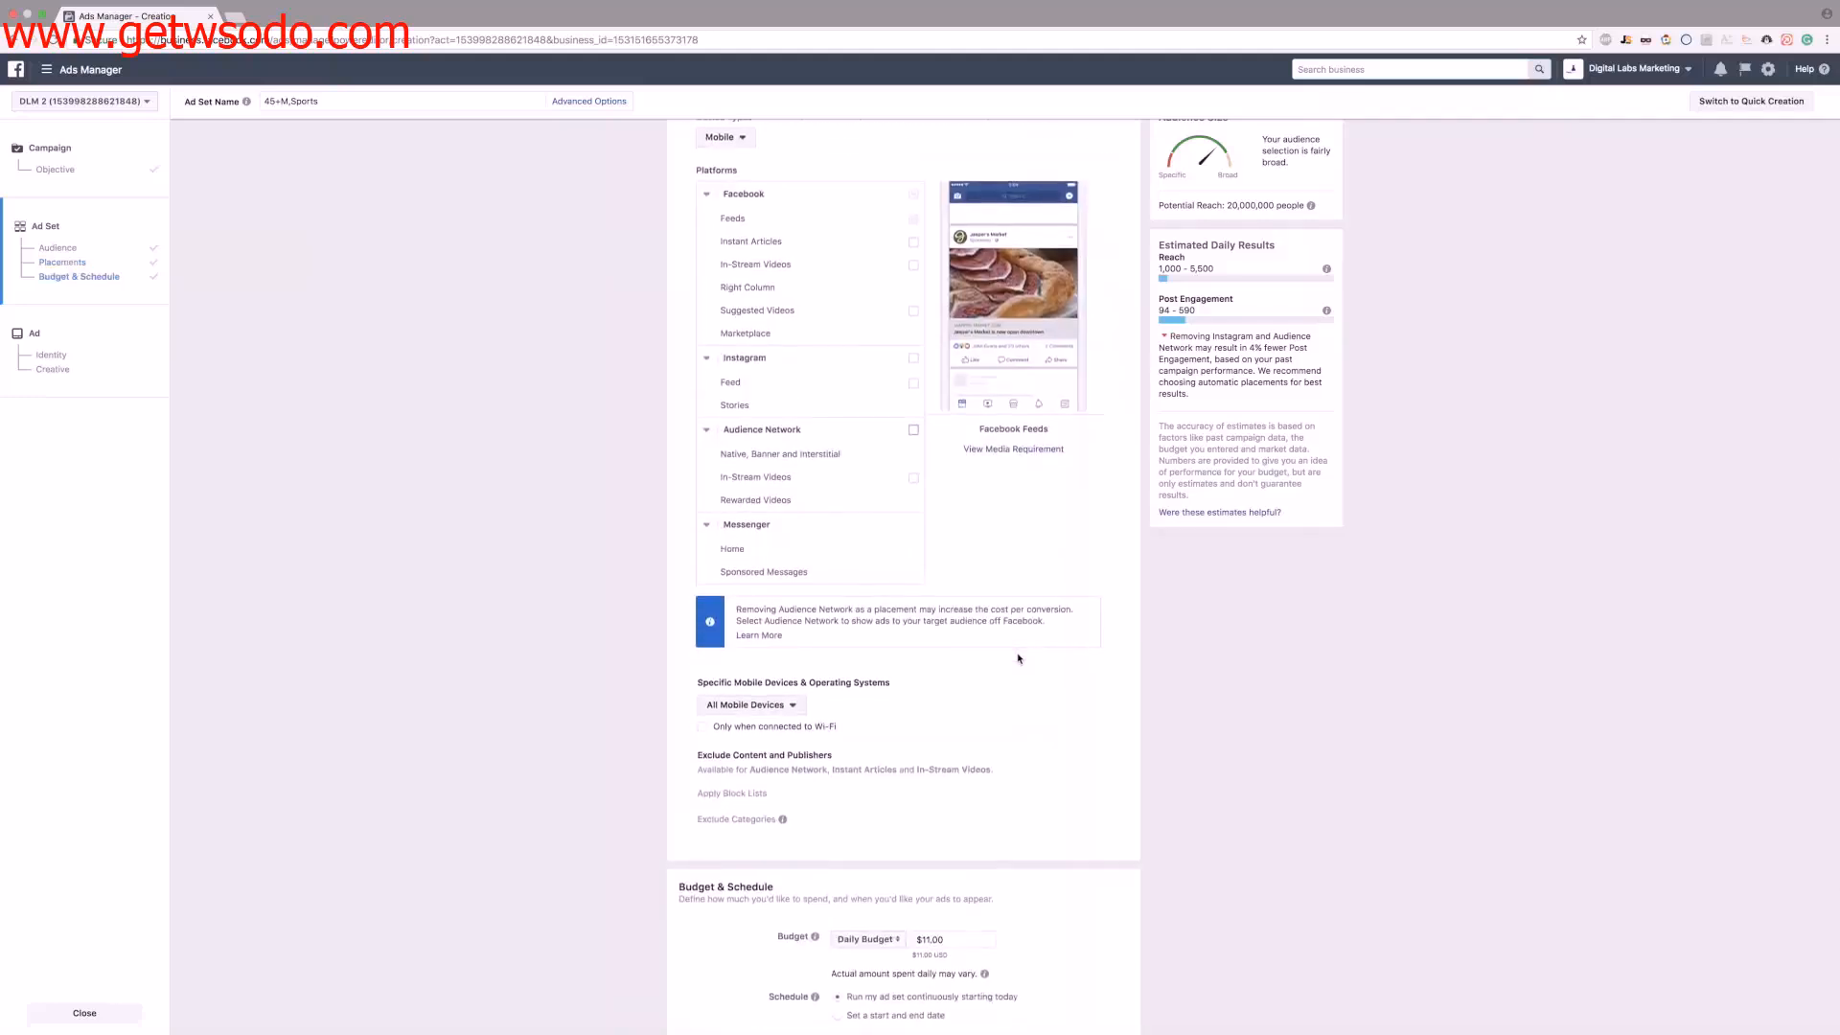
scroll(1018, 658, "down", 1)
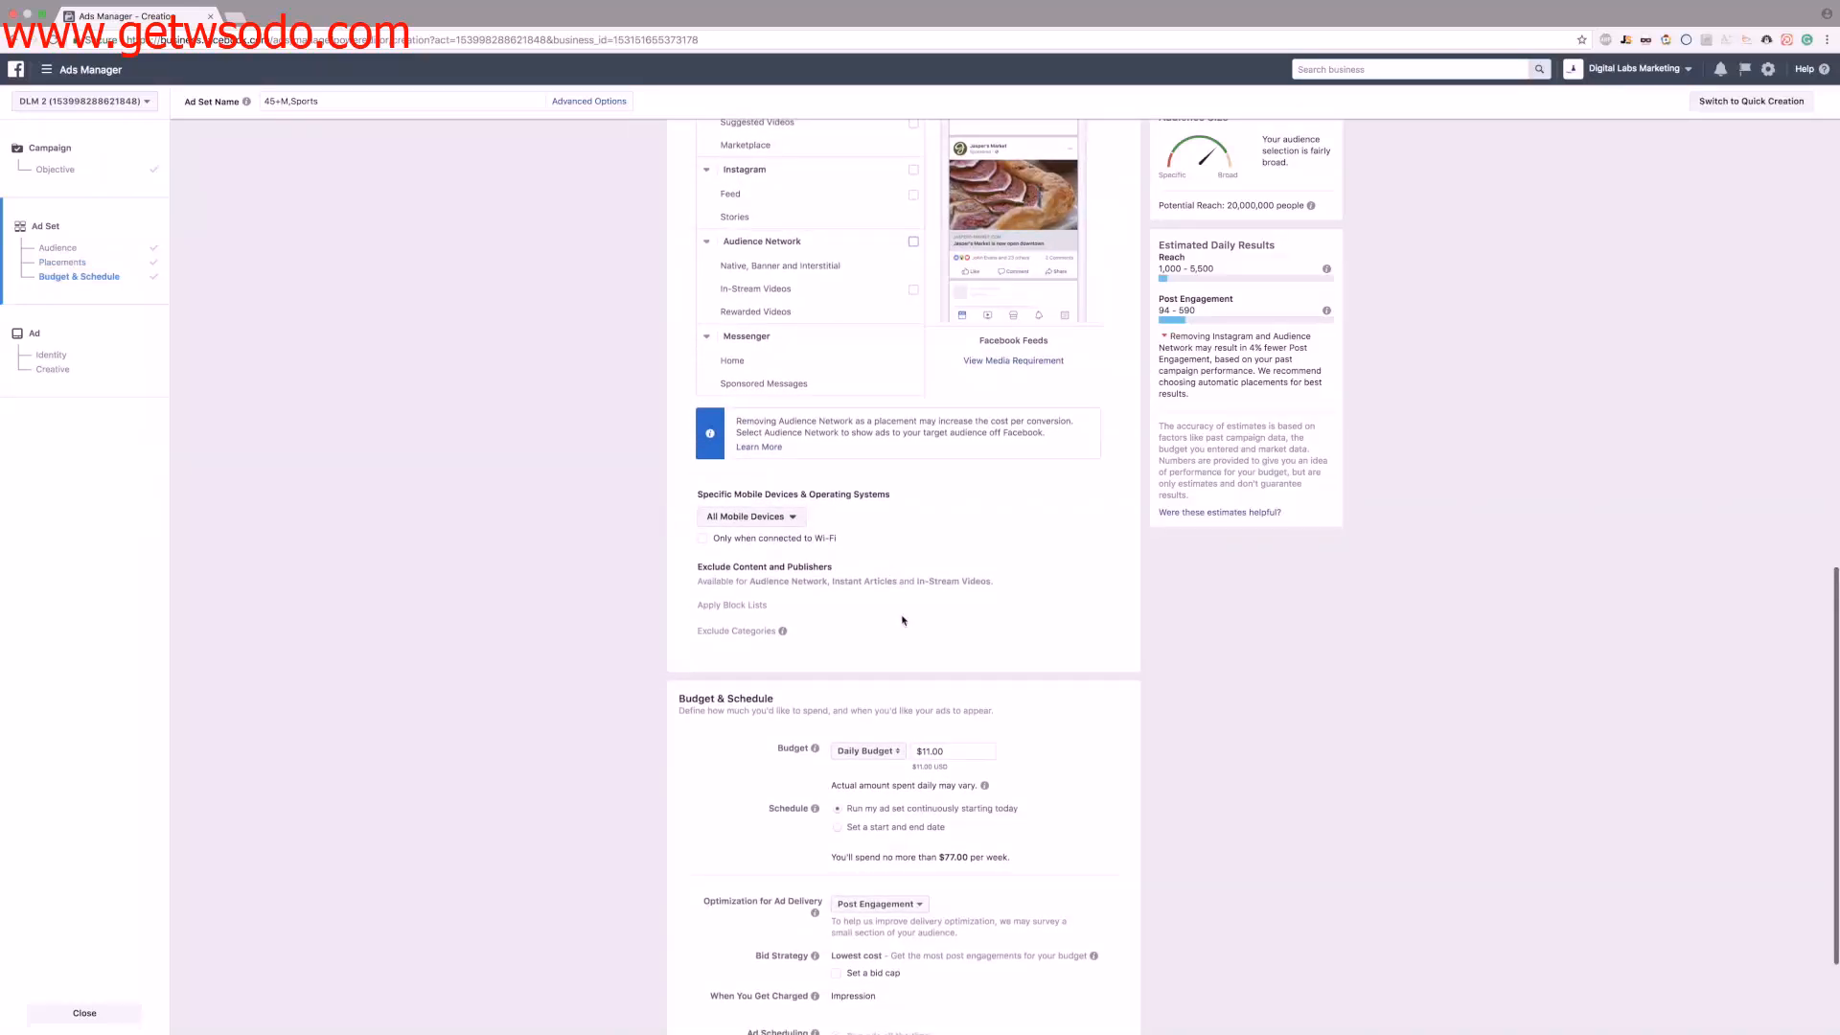
scroll(928, 642, "down", 1)
left_click(950, 677)
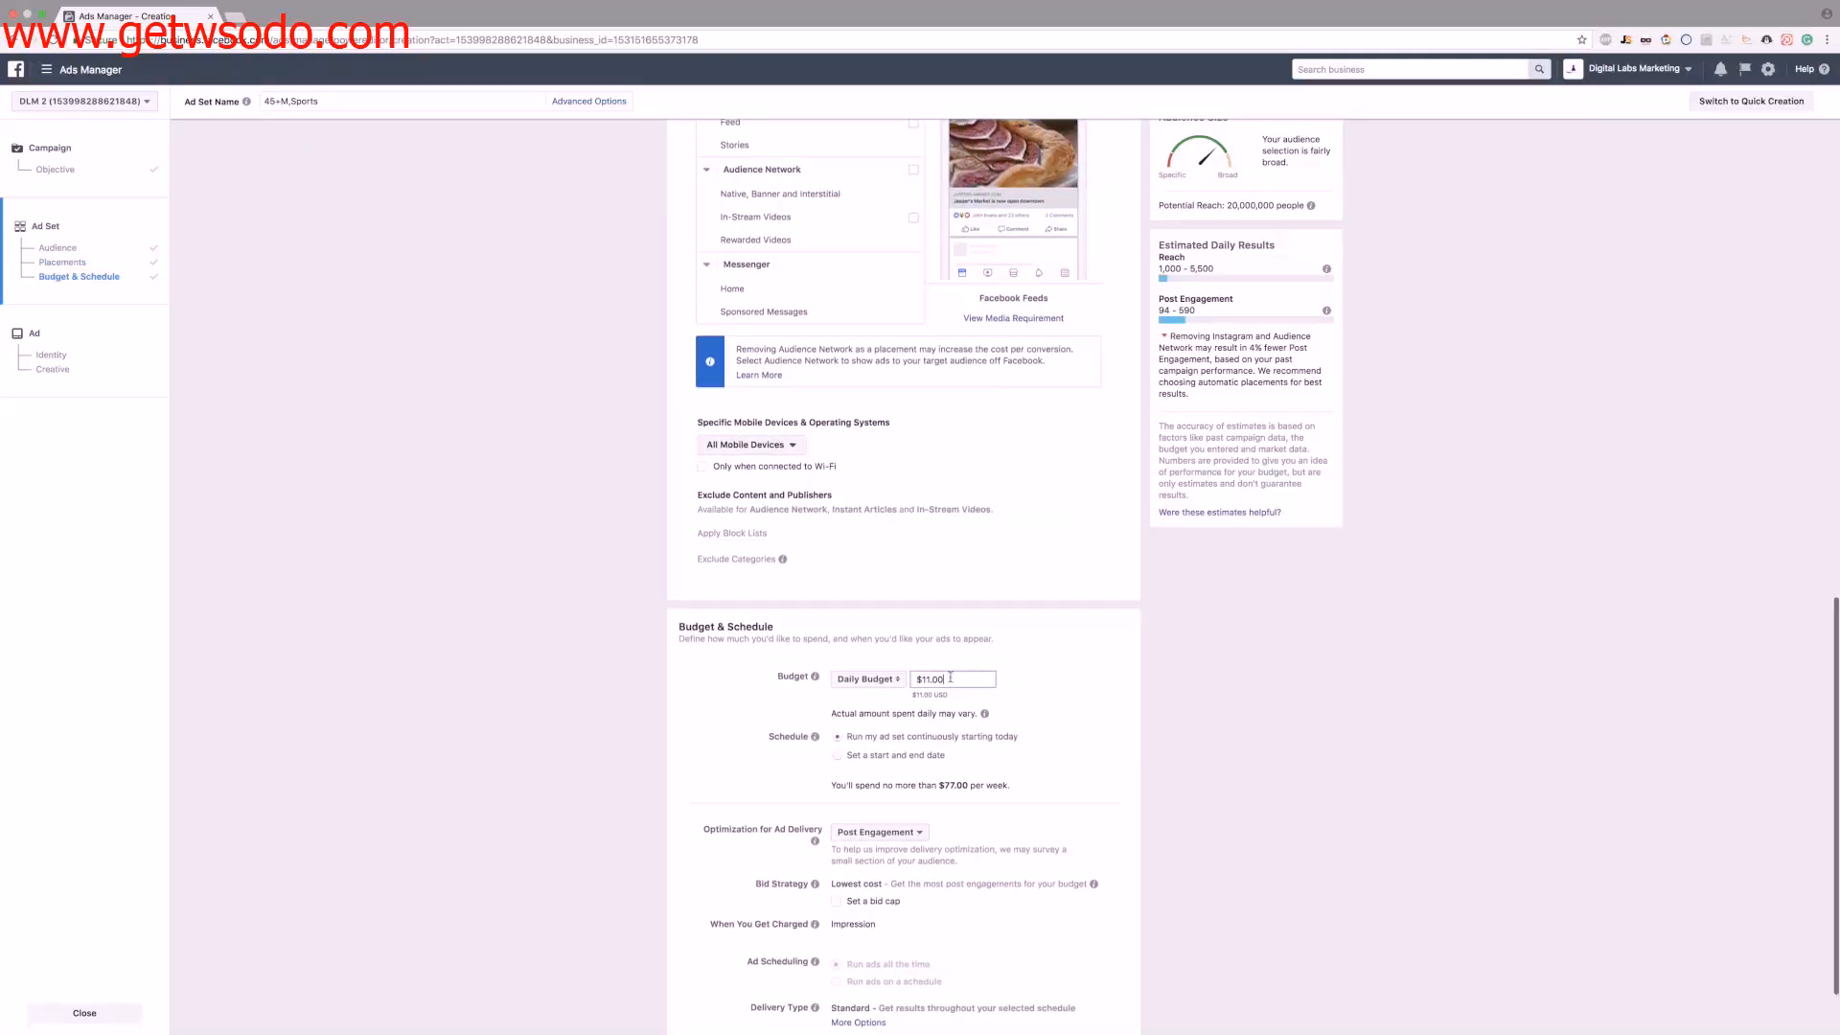
type("20")
left_click(995, 629)
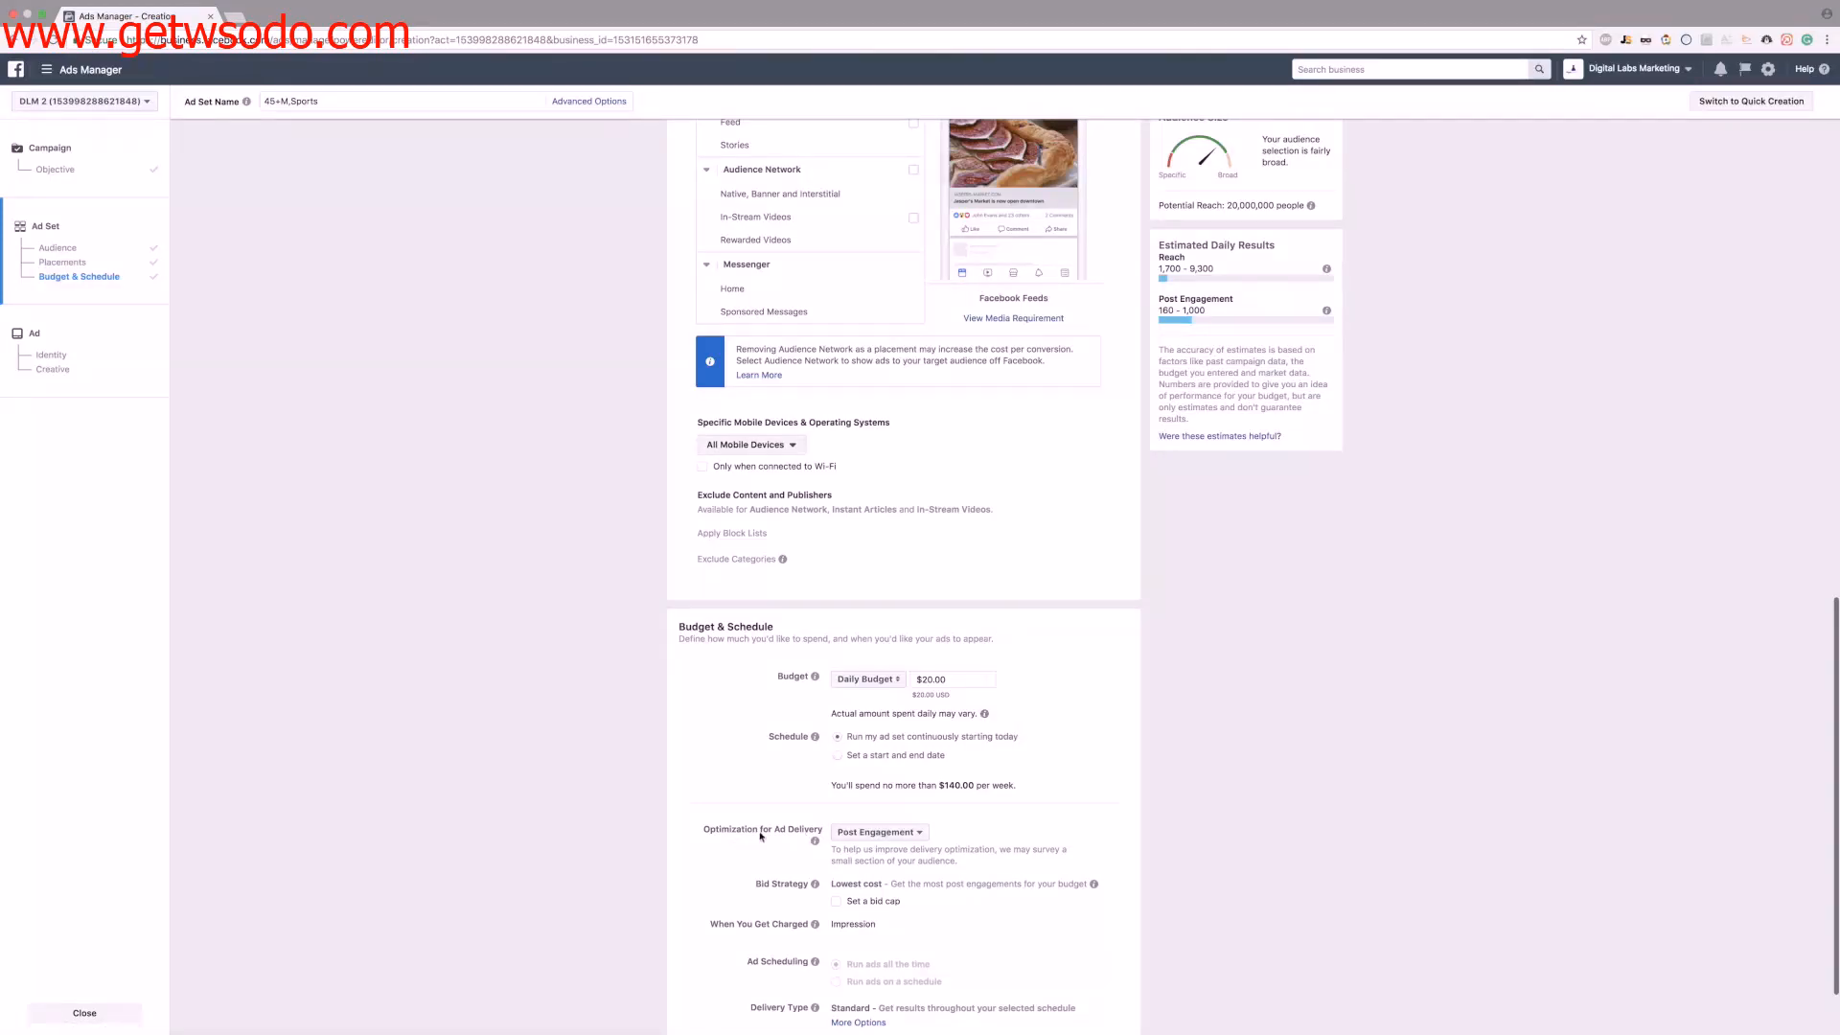
- Continue to the ad and choose the existing "Finally! Make hard boiled eggs with no mess!" post as its creative
scroll(827, 833, "down", 2)
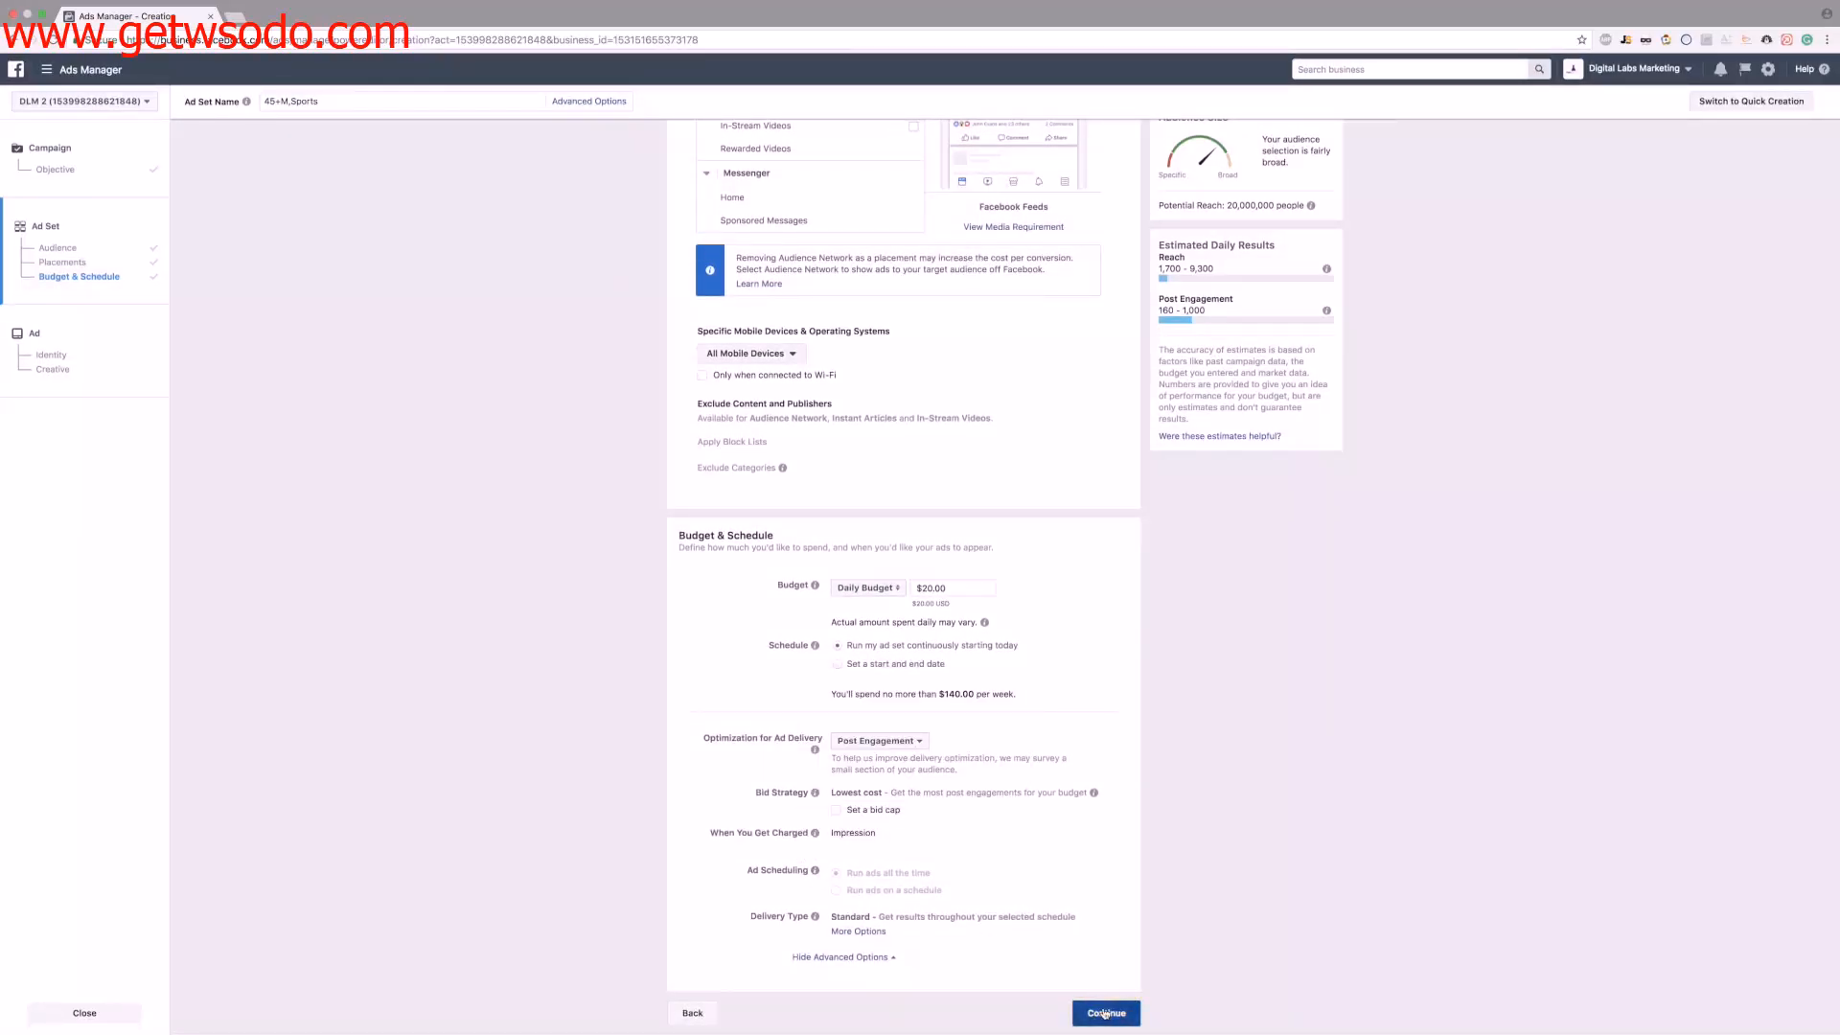
left_click(1104, 1013)
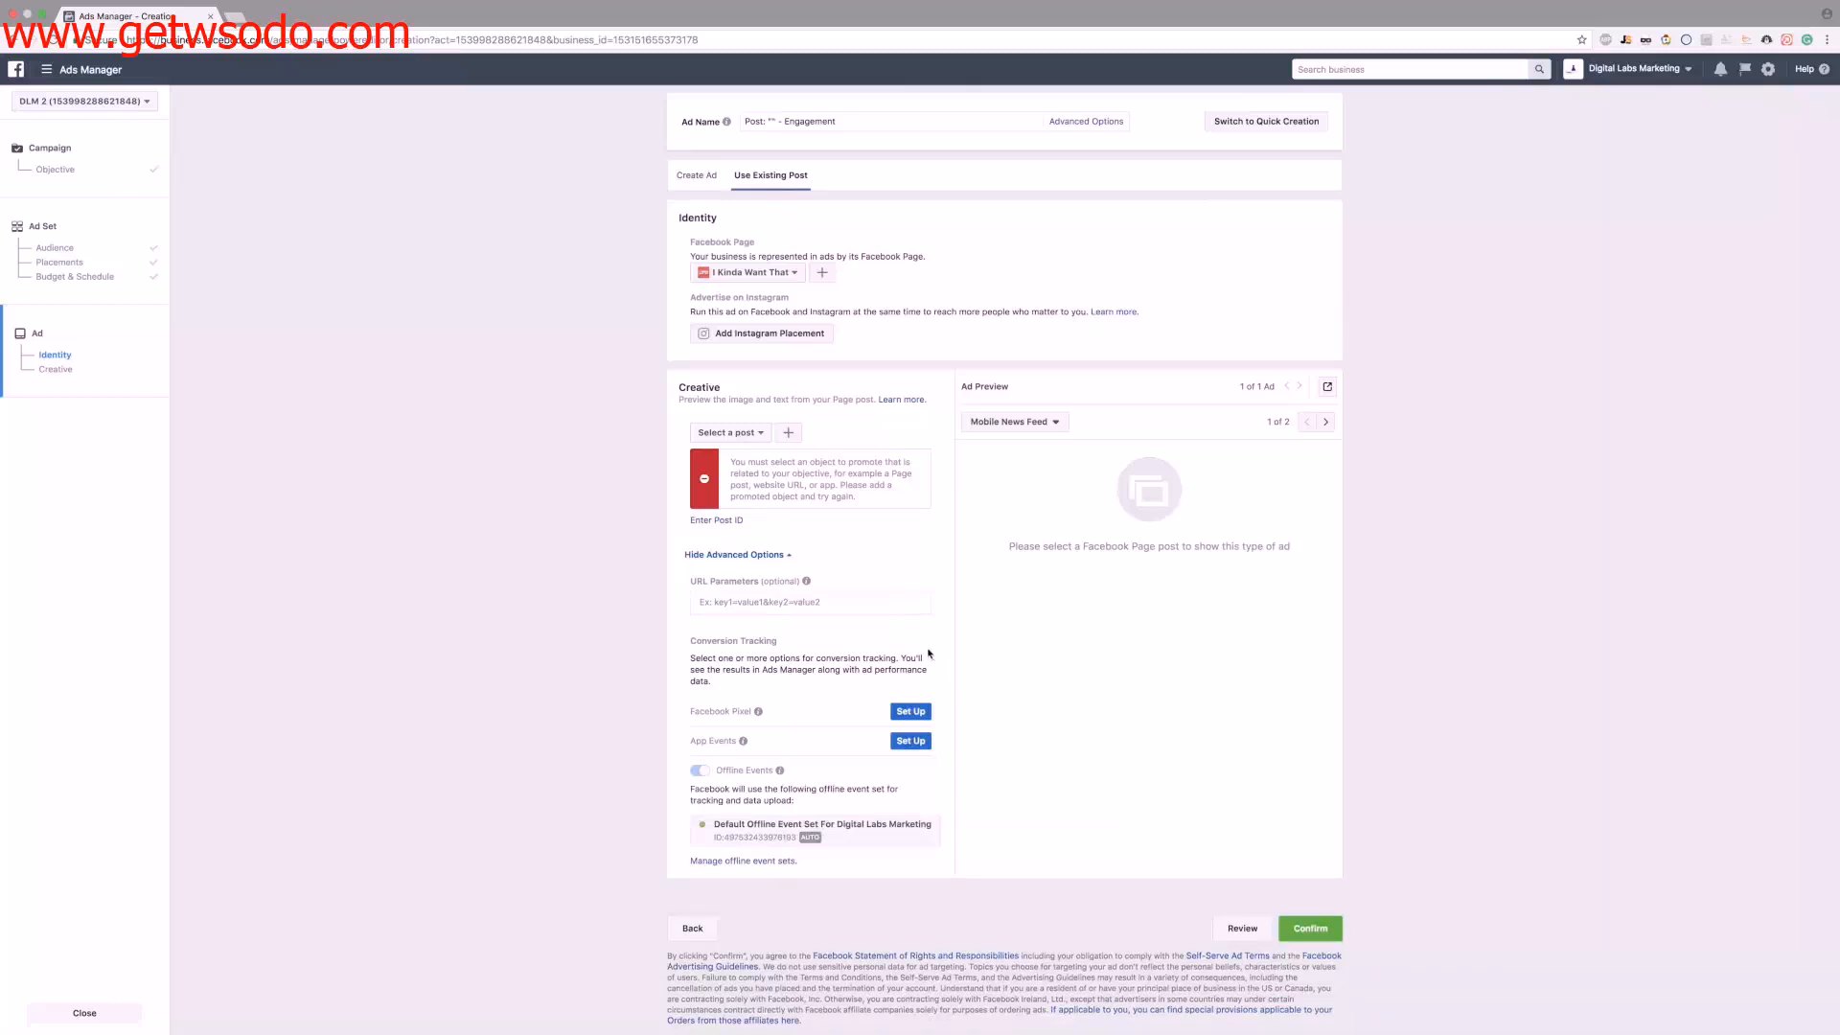
left_click(730, 432)
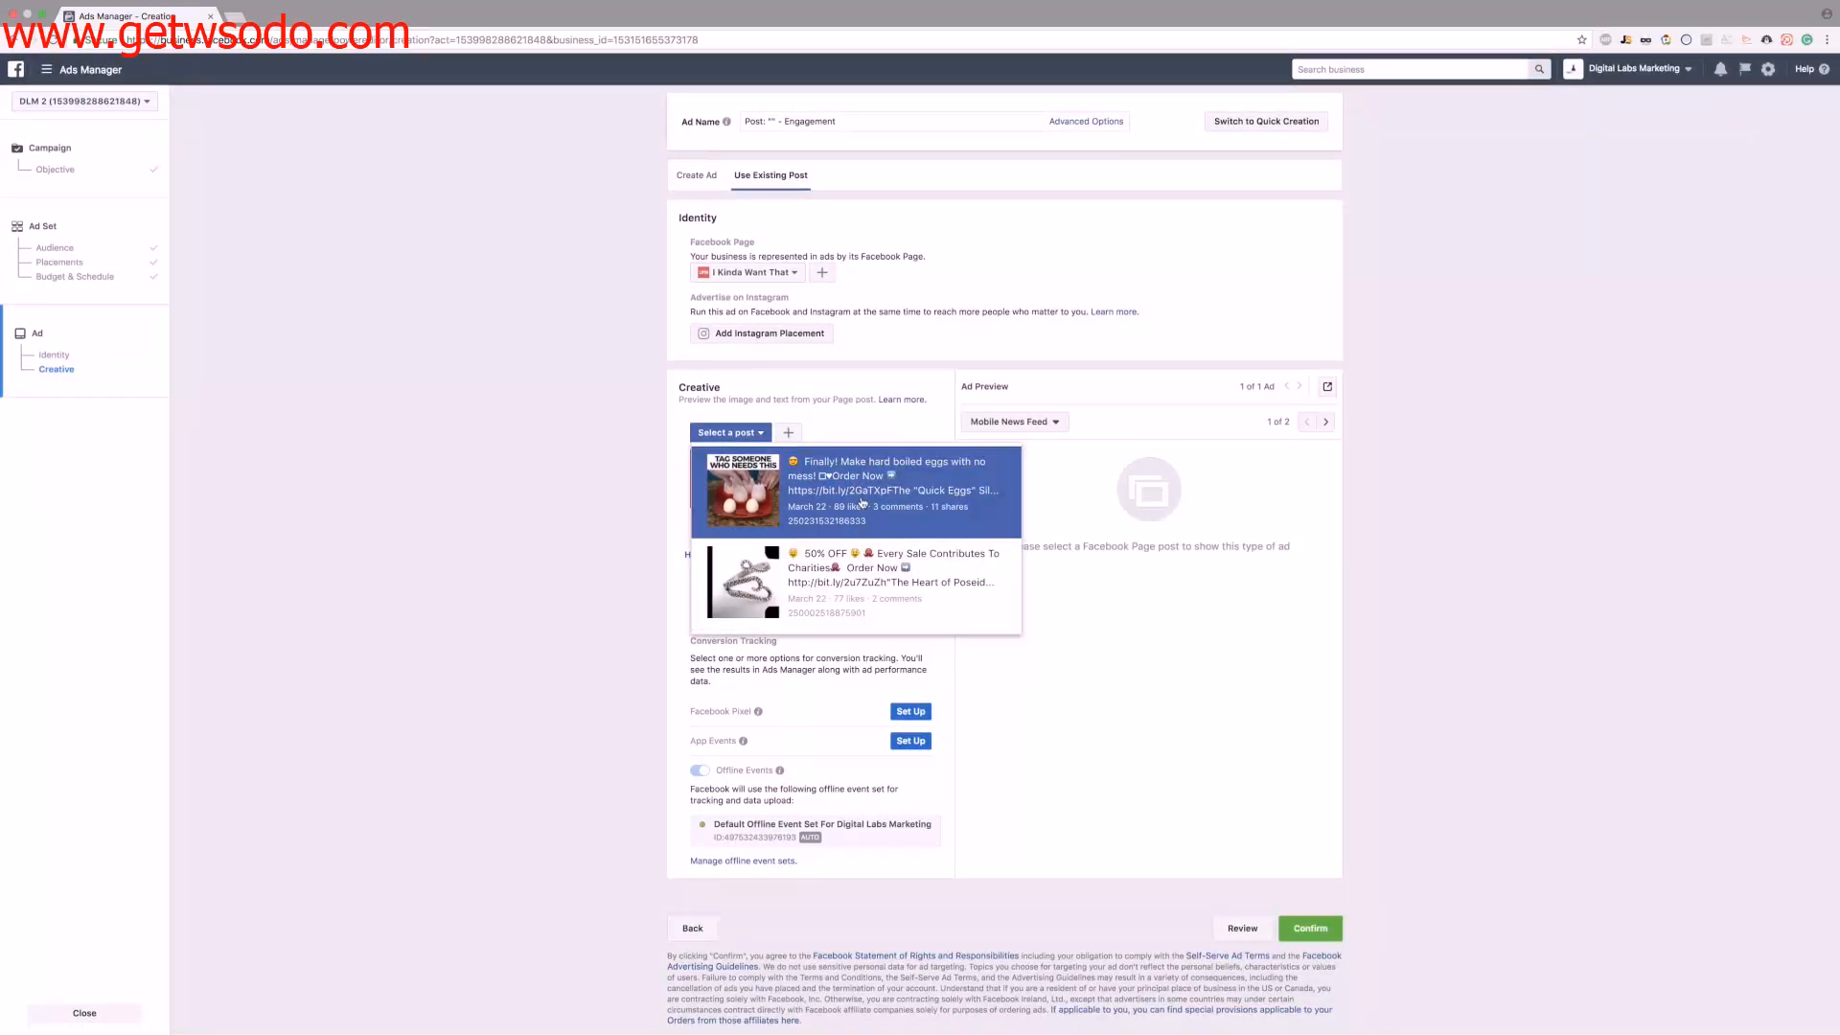
left_click(861, 502)
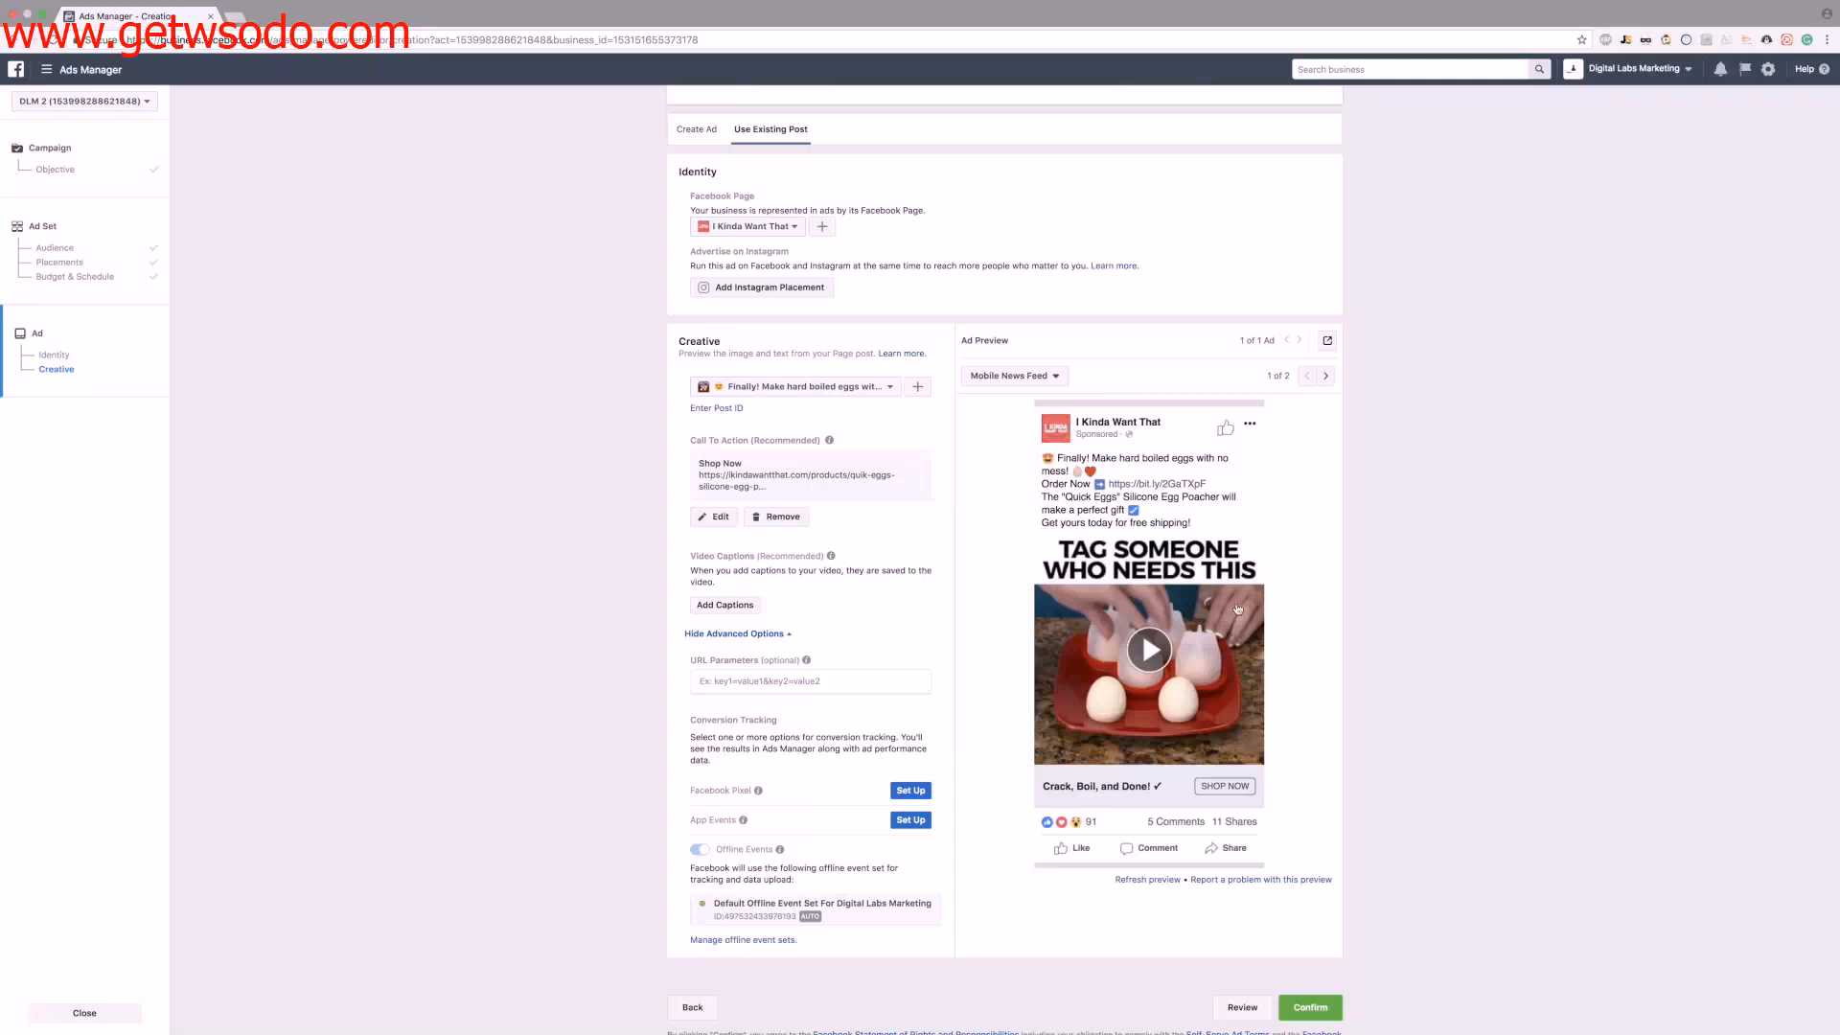
- Return to the campaign objective, switch it to Conversions, and continue with a campaign name starting with "WC," and ending in ",Sports"
scroll(1273, 628, "down", 1)
scroll(1272, 627, "down", 1)
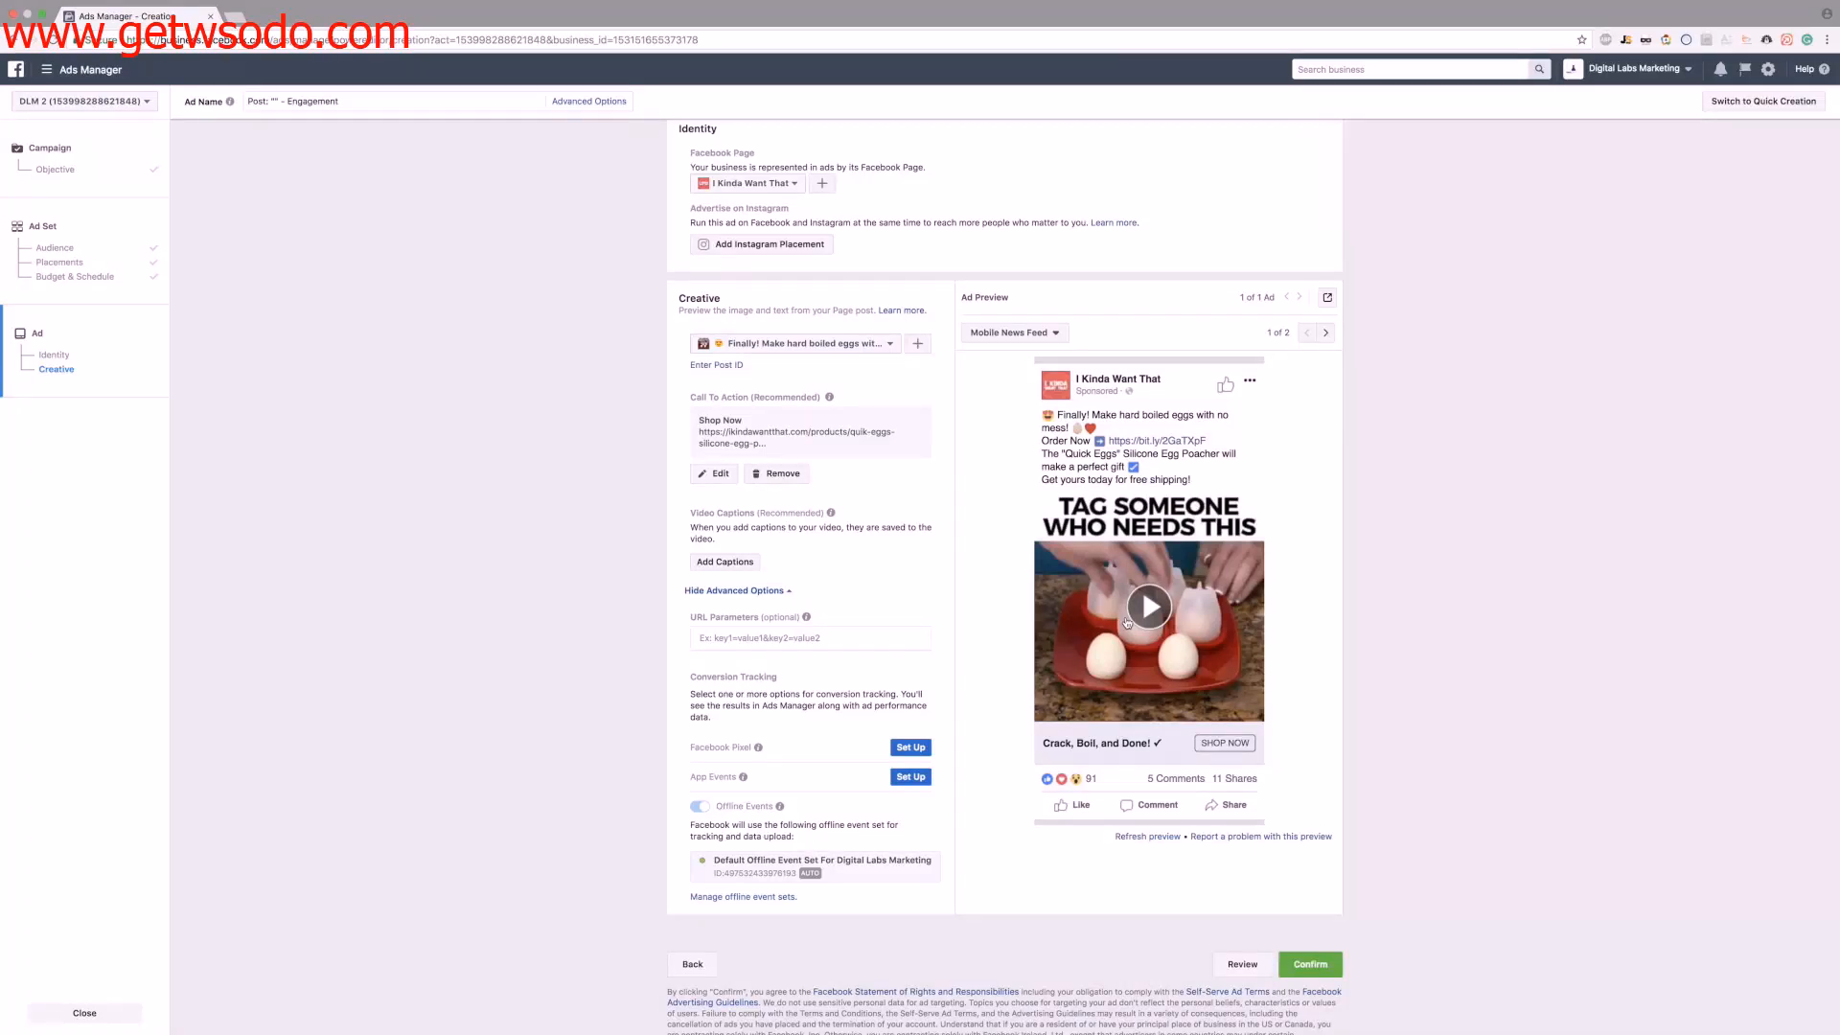
left_click(42, 172)
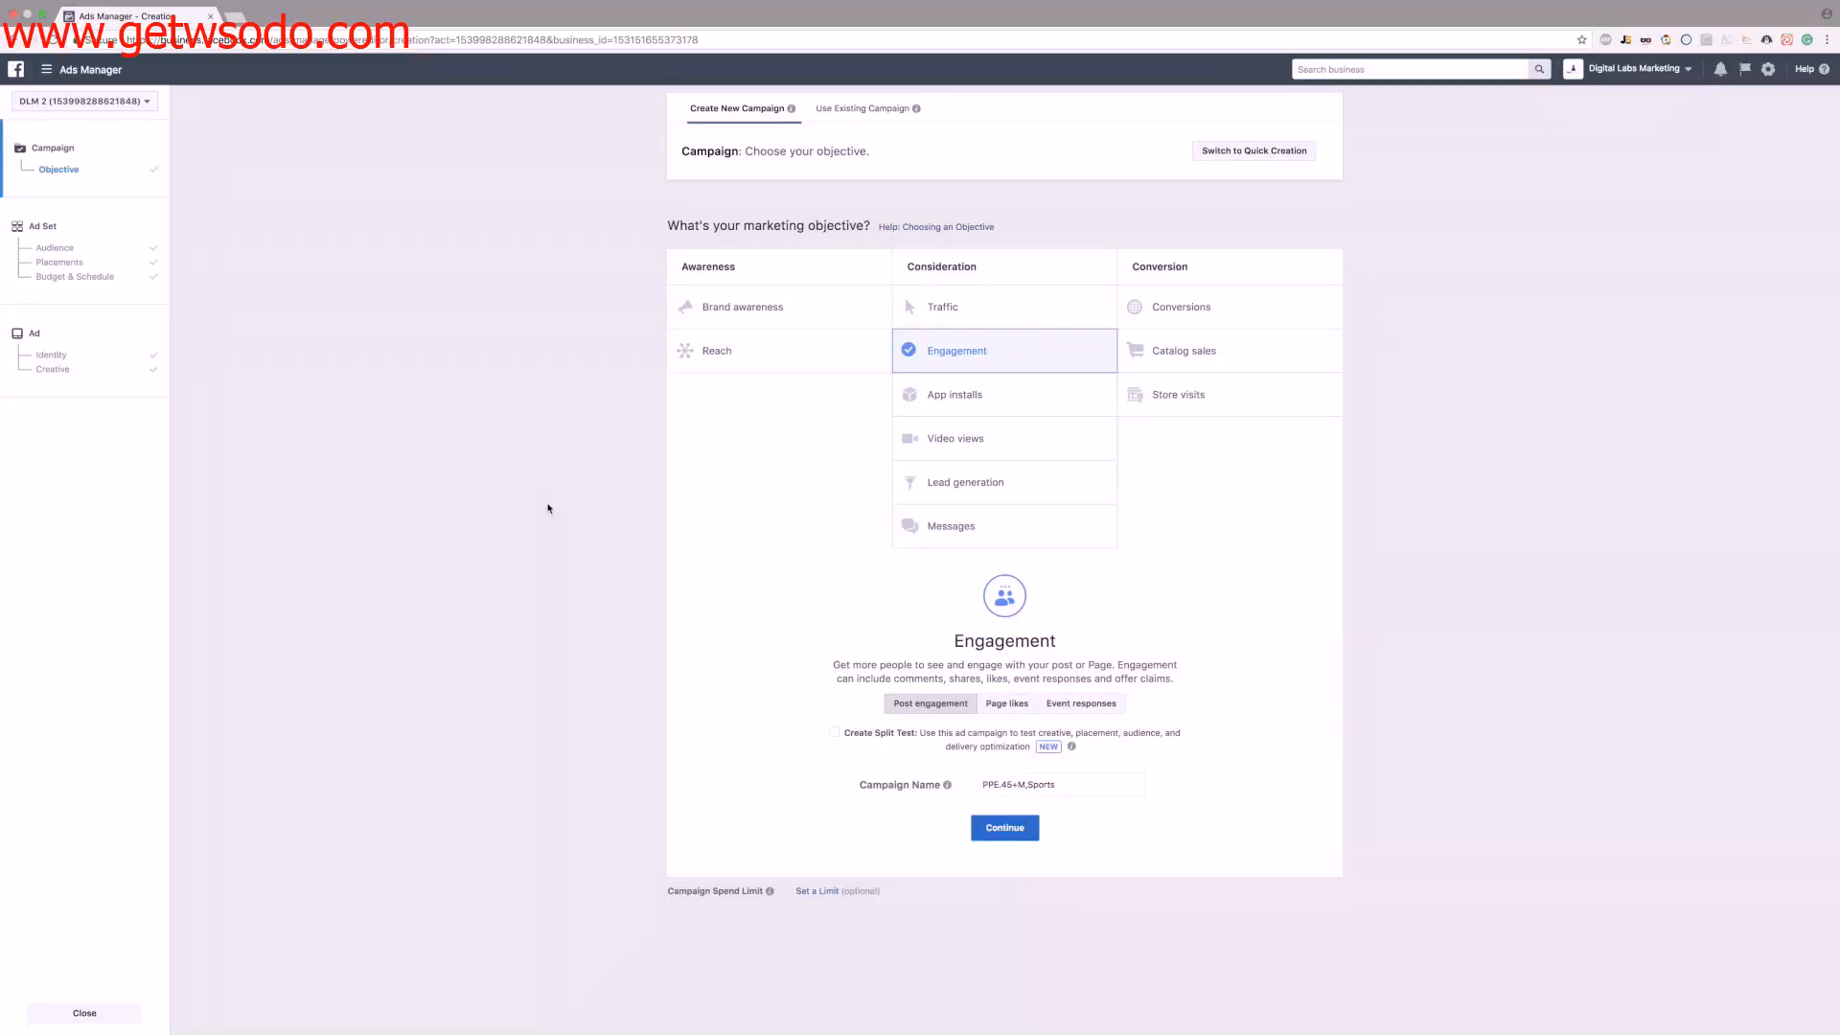
left_click(1177, 306)
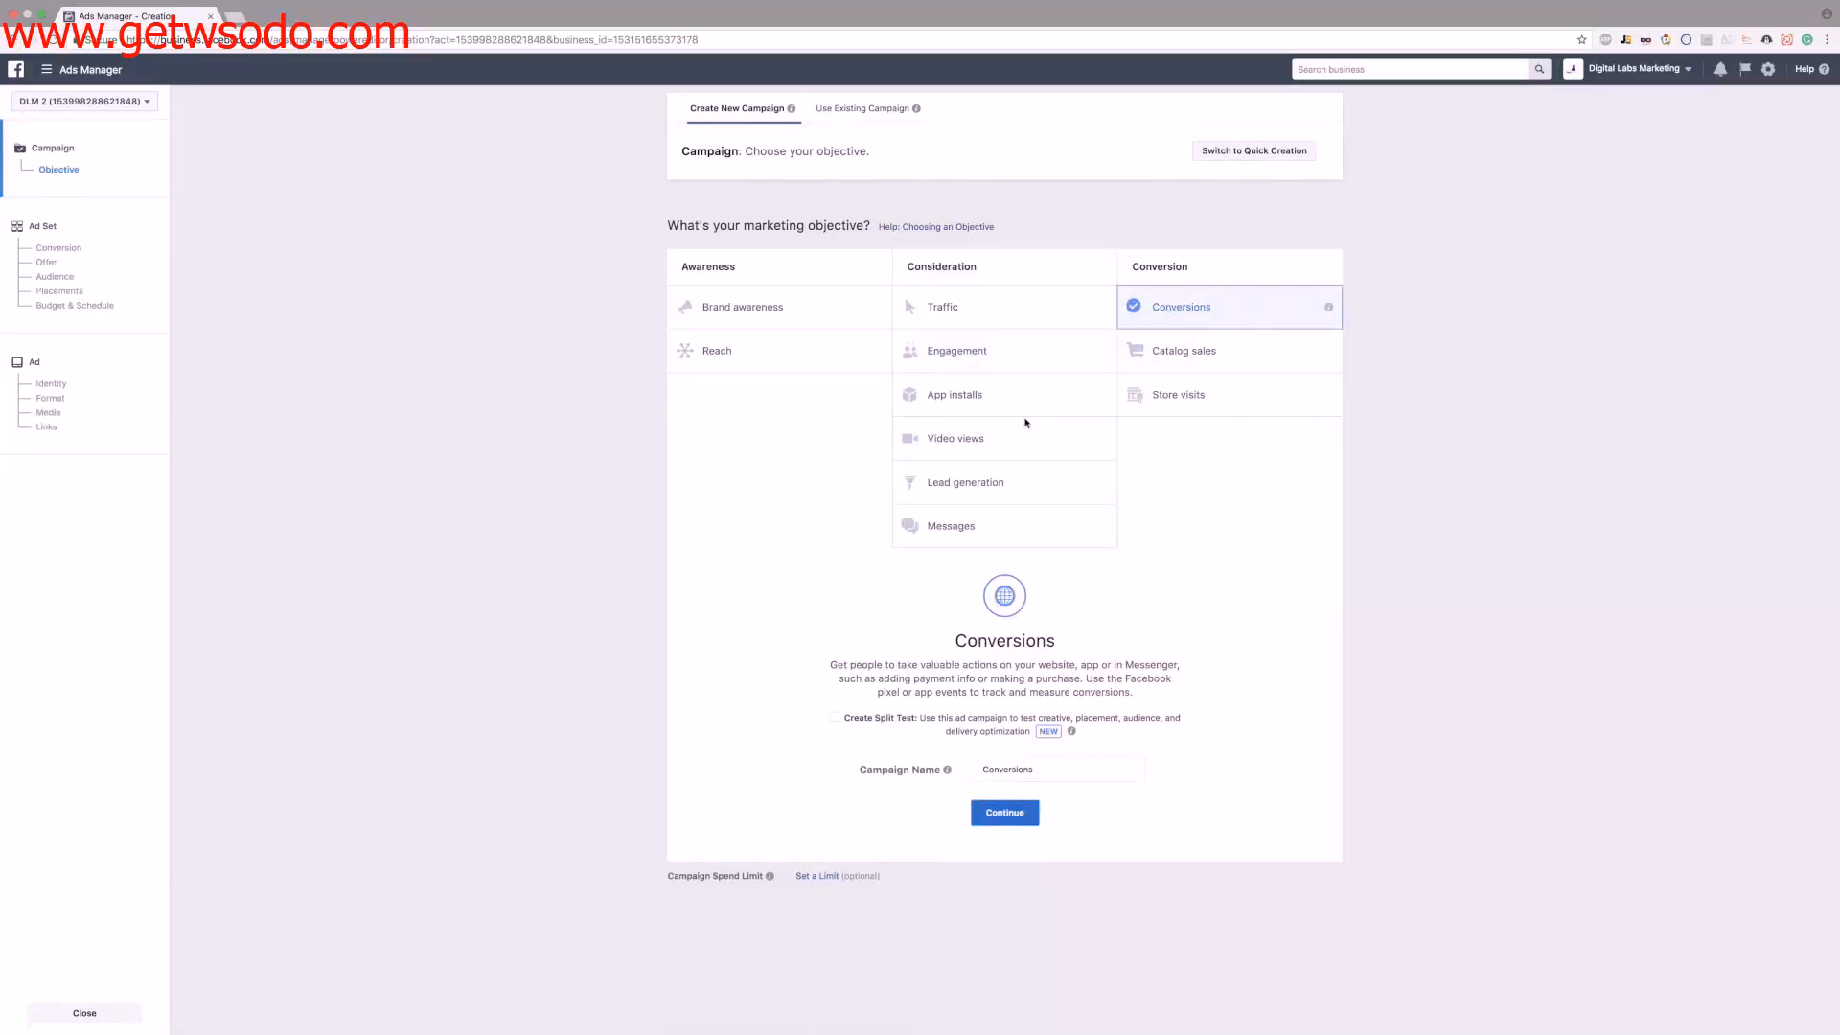
double_click(1048, 766)
type("WC< M")
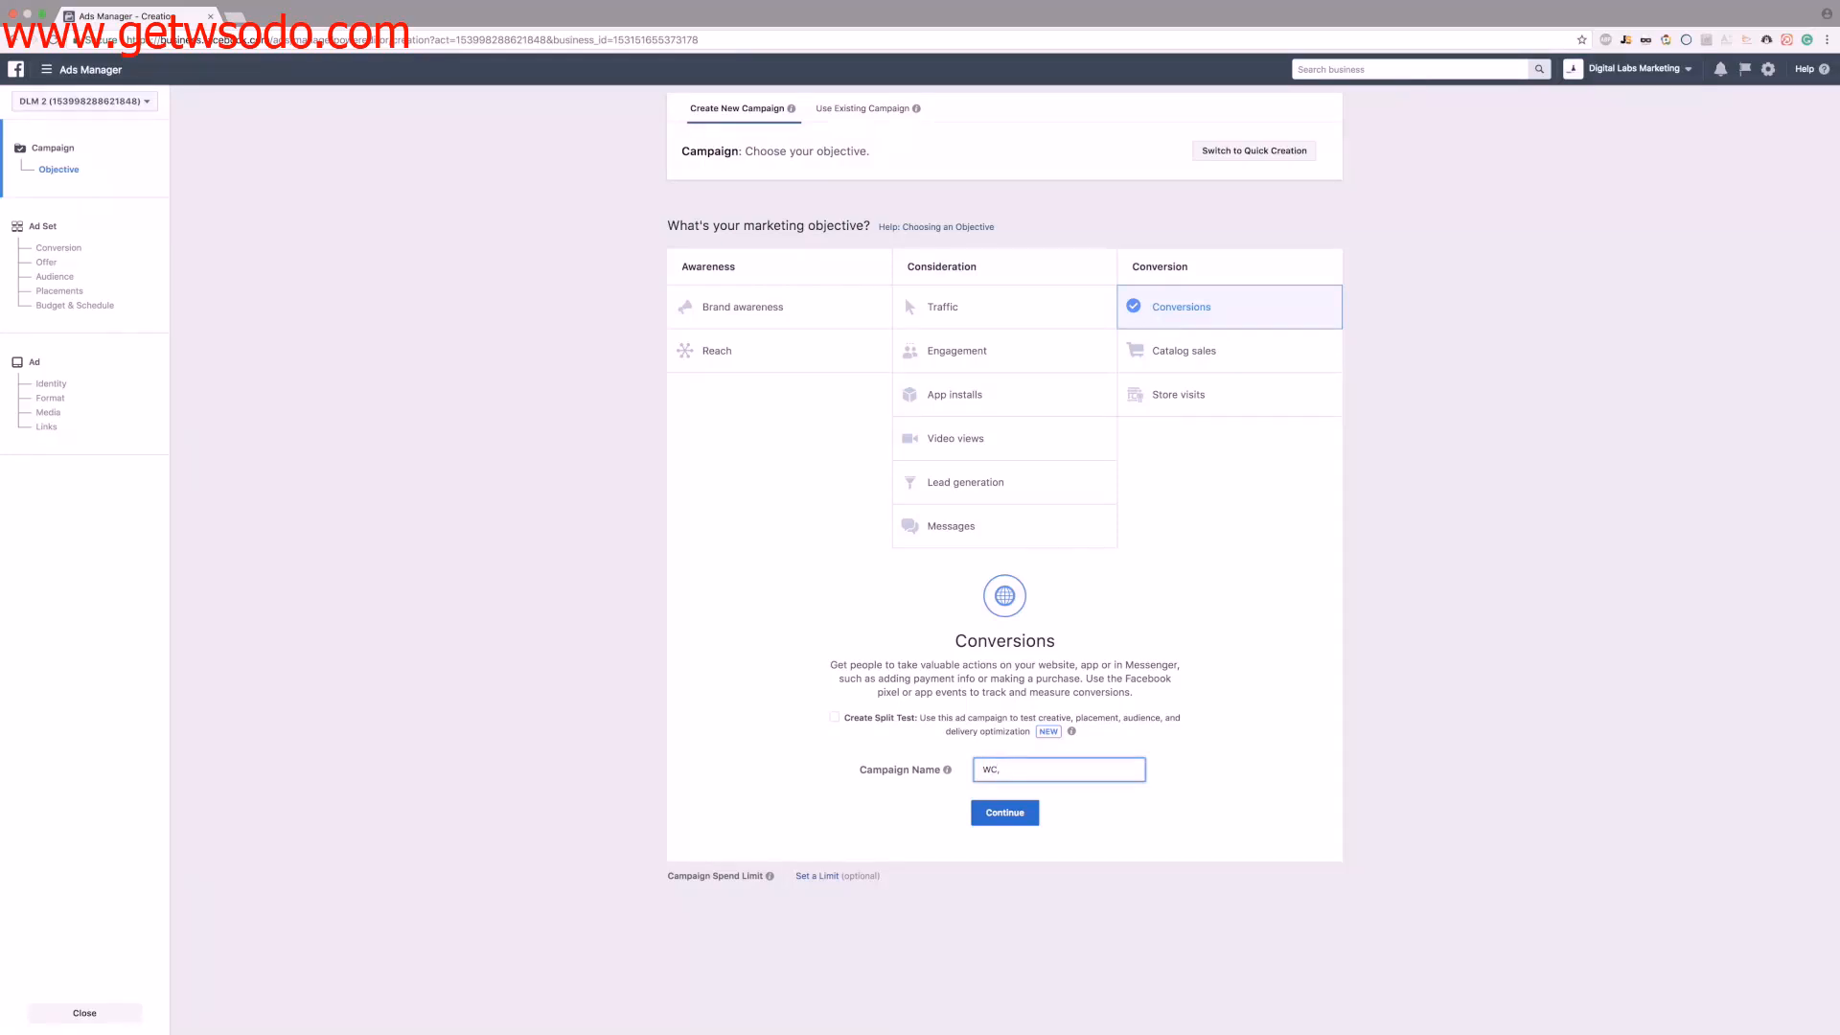
type(",Sports")
left_click(1005, 807)
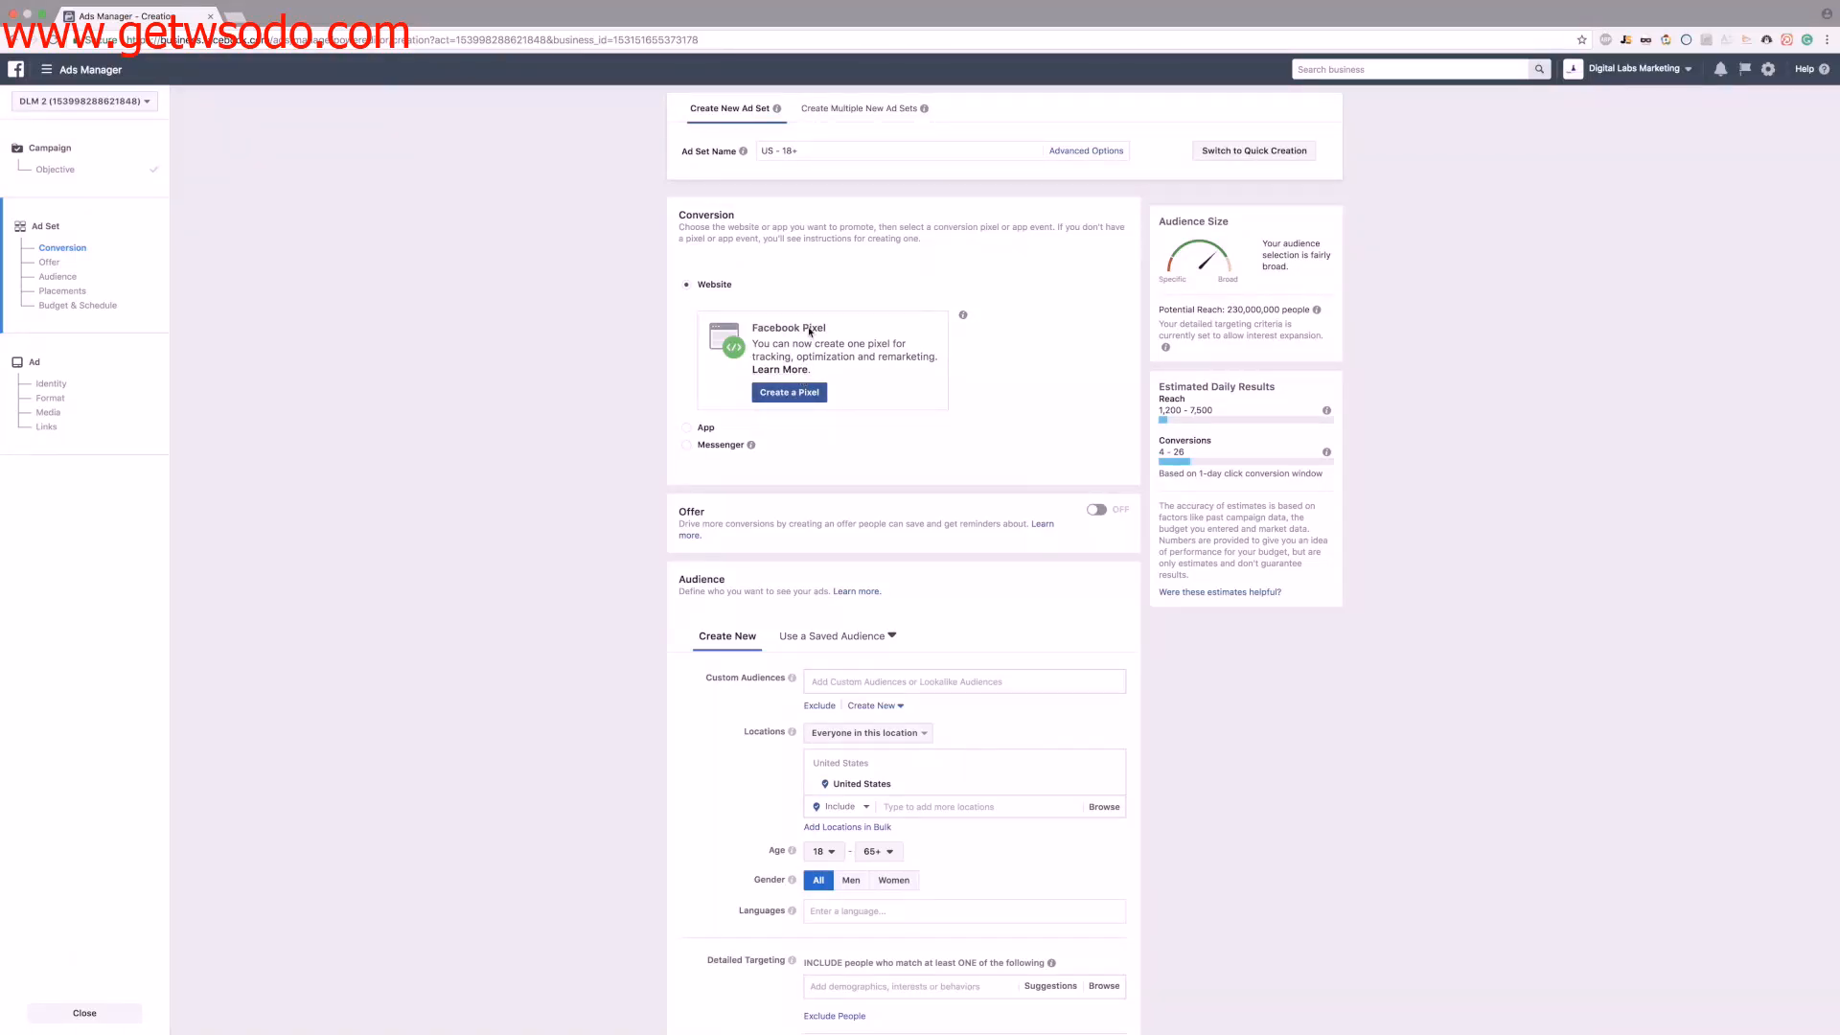
- Rename the new ad set as "45+M,Sport"
left_click(818, 150)
key("super+a")
type("45+M ")
type("Sport")
- Narrow the ad set's audience to men aged 45+ with an interest in Sports
left_click(830, 851)
scroll(833, 805, "down", 3)
scroll(834, 791, "down", 3)
left_click(833, 772)
left_click(850, 880)
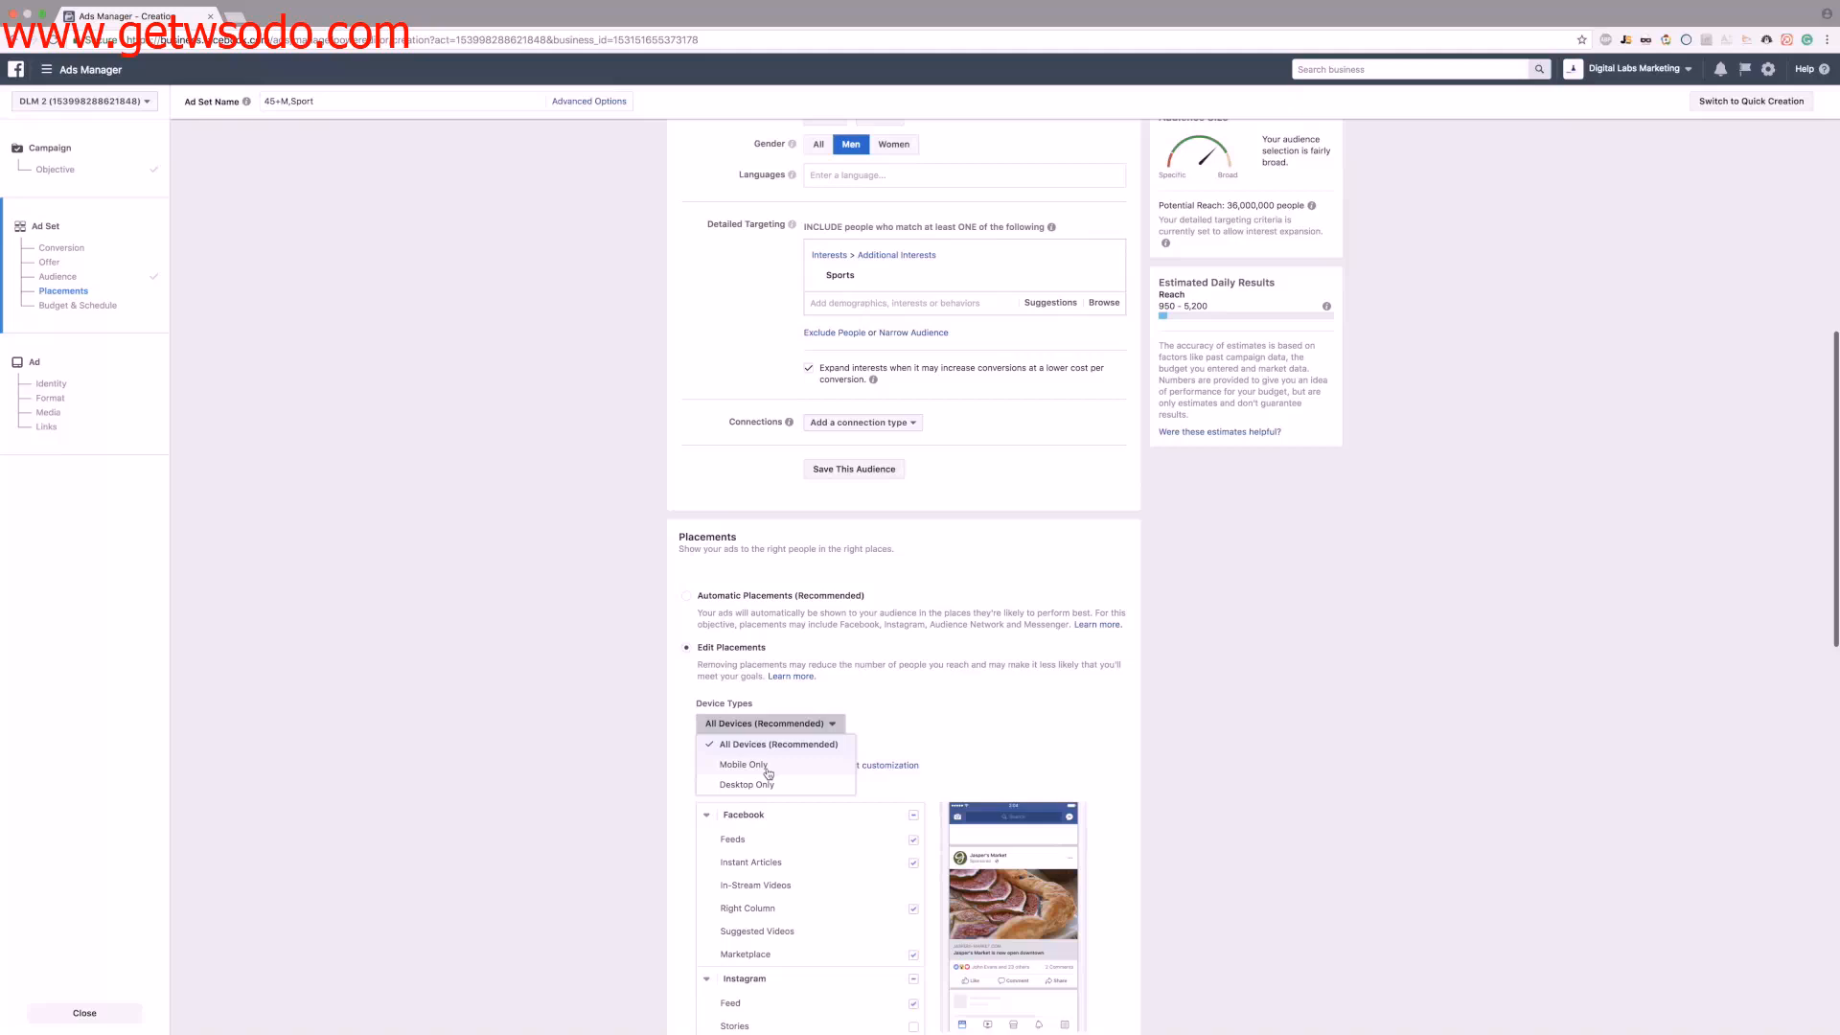
- Limit the edited placements to Mobile Only and Facebook Feeds, removing Instant Articles, Marketplace, Instagram, Audience Network and Messenger
left_click(757, 765)
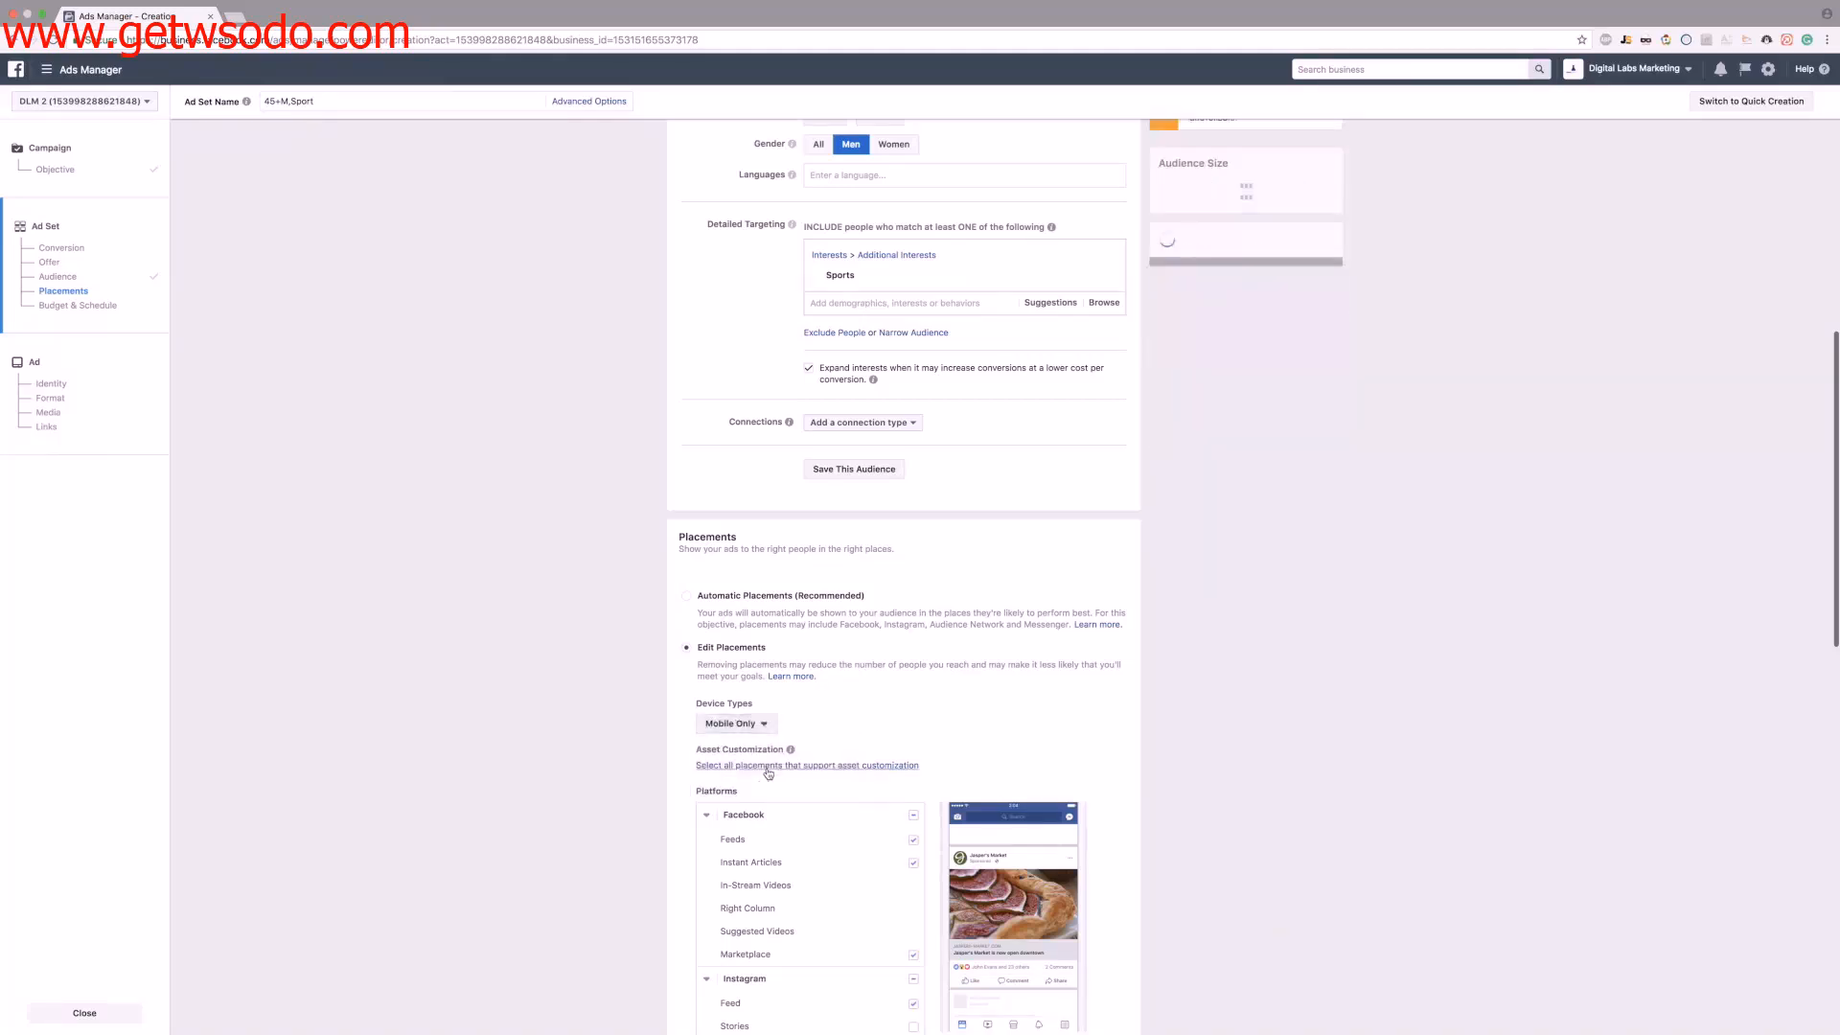
left_click(914, 863)
scroll(920, 865, "down", 2)
left_click(914, 841)
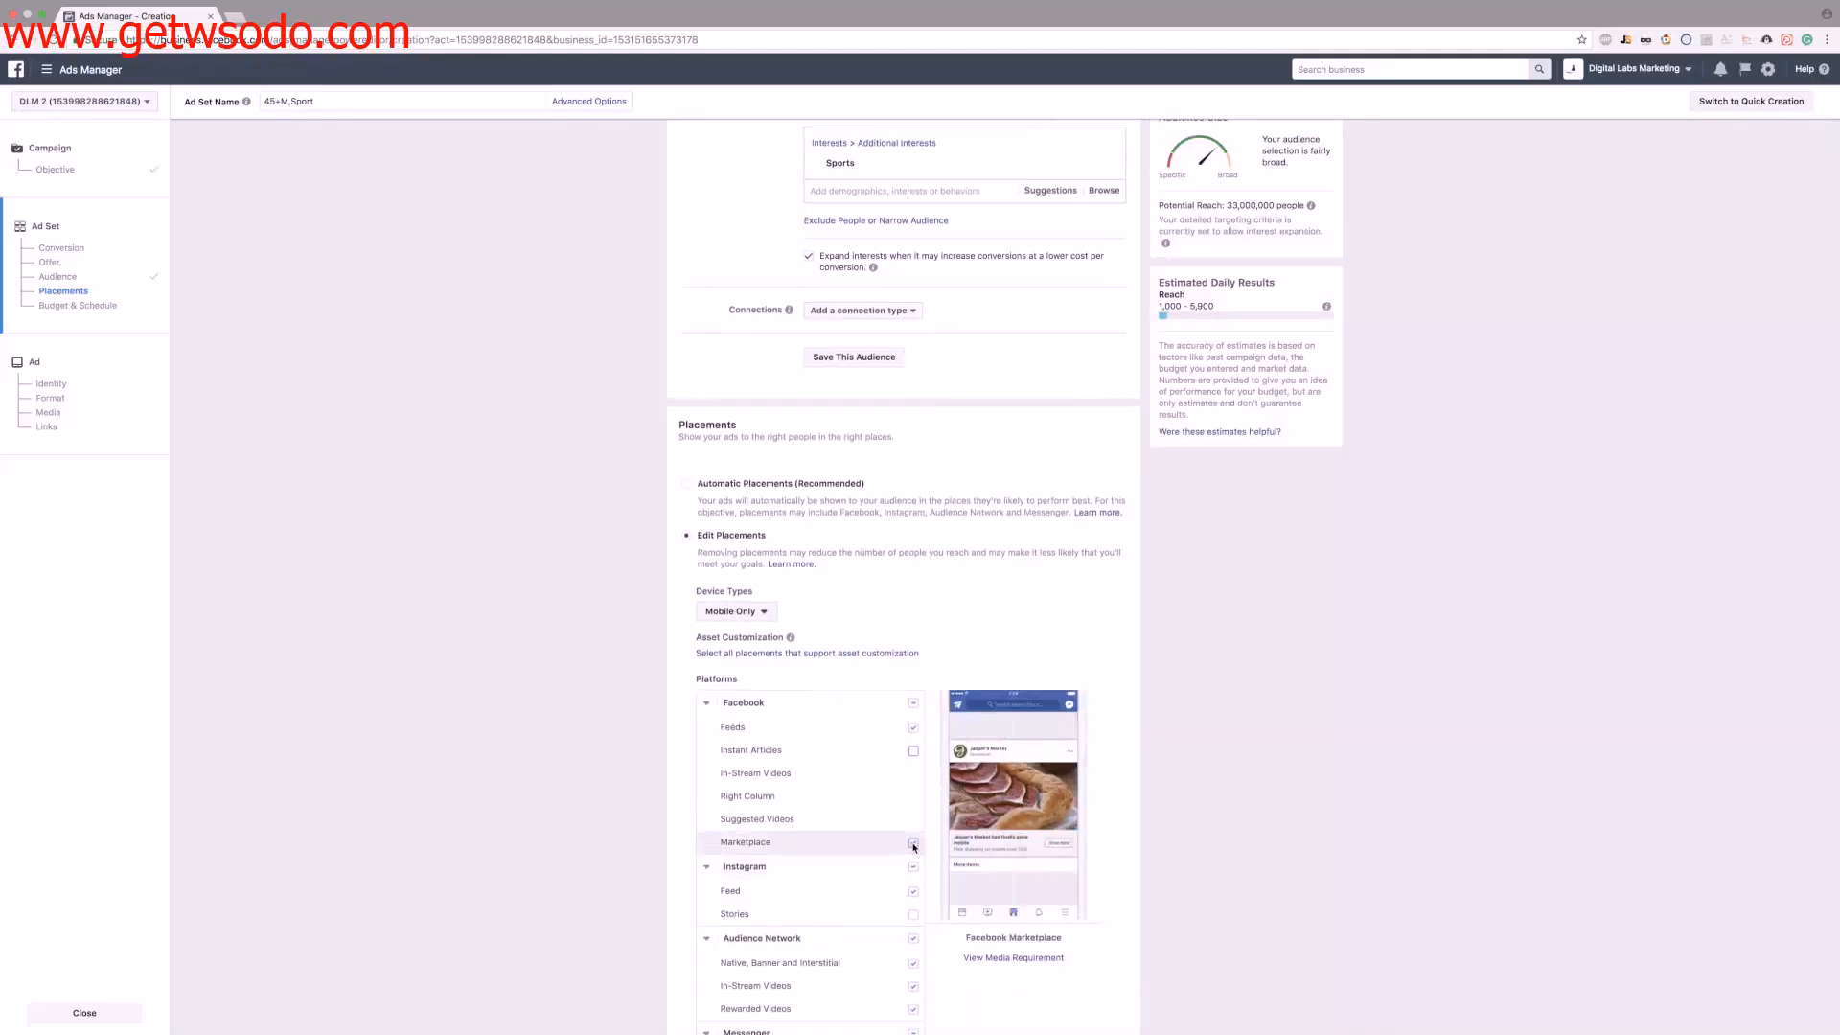
left_click(913, 875)
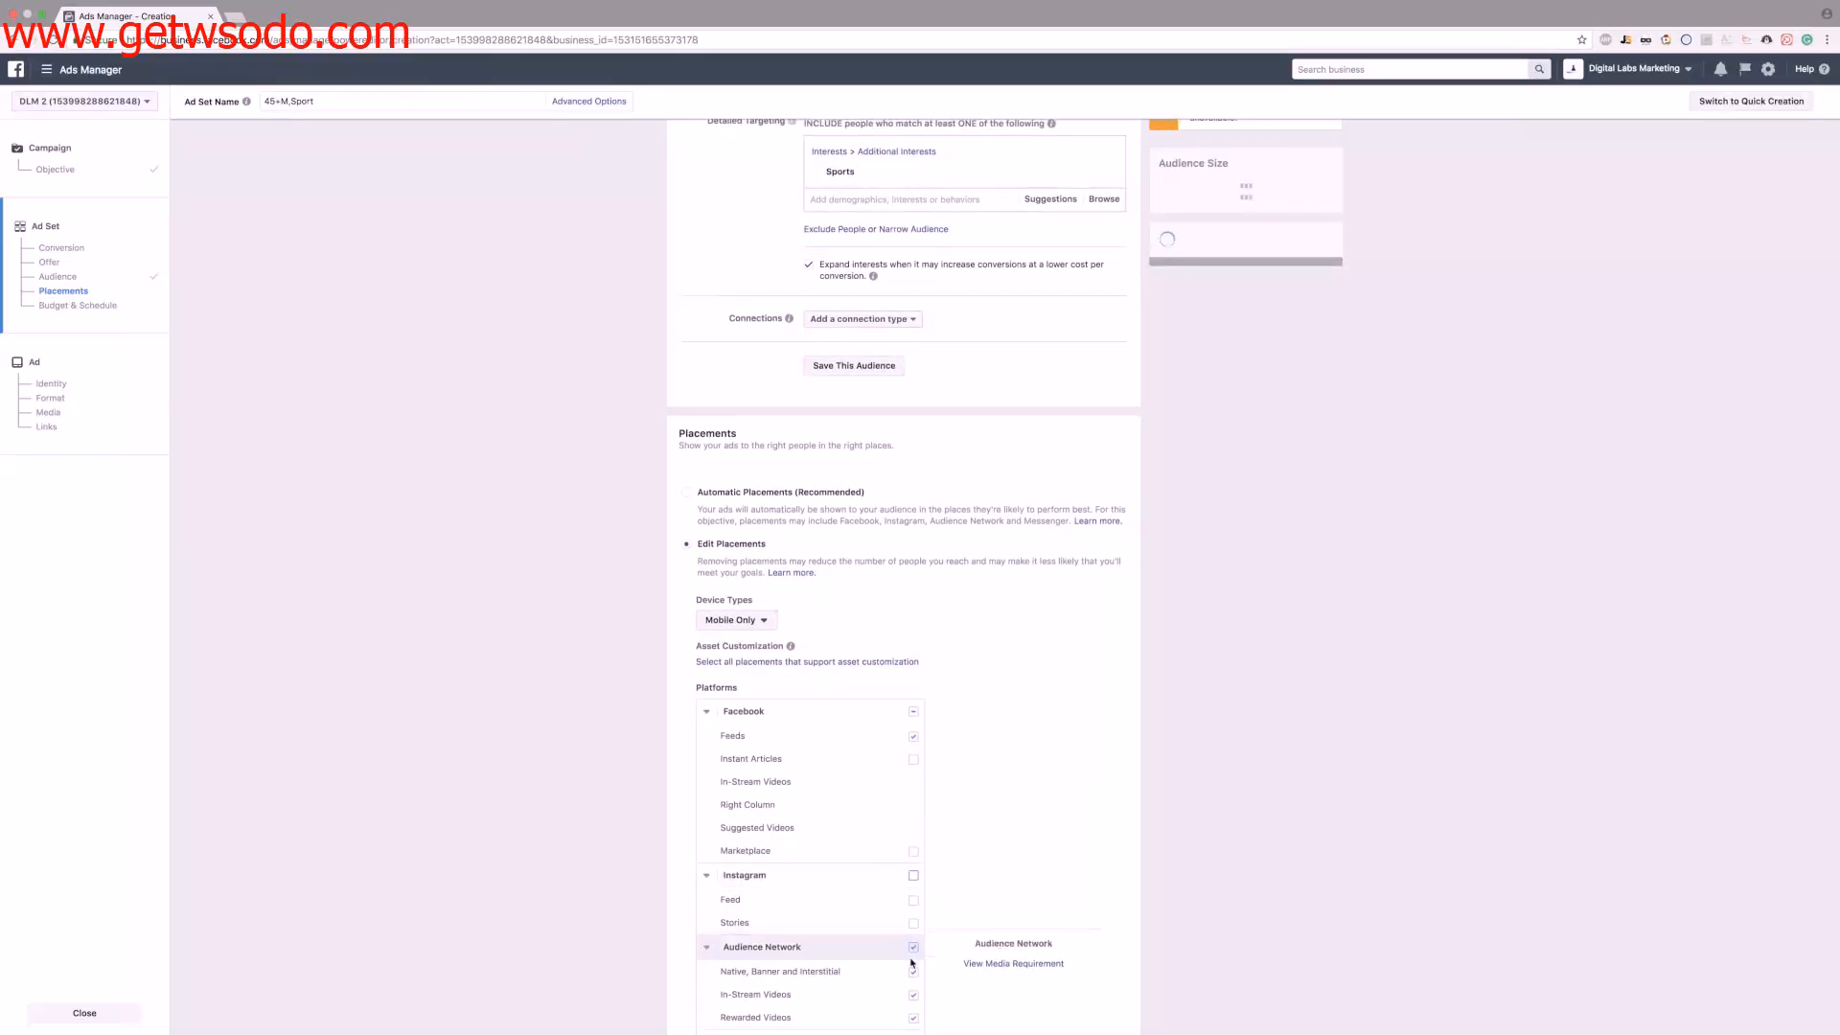
left_click(914, 947)
scroll(859, 936, "down", 3)
left_click(913, 860)
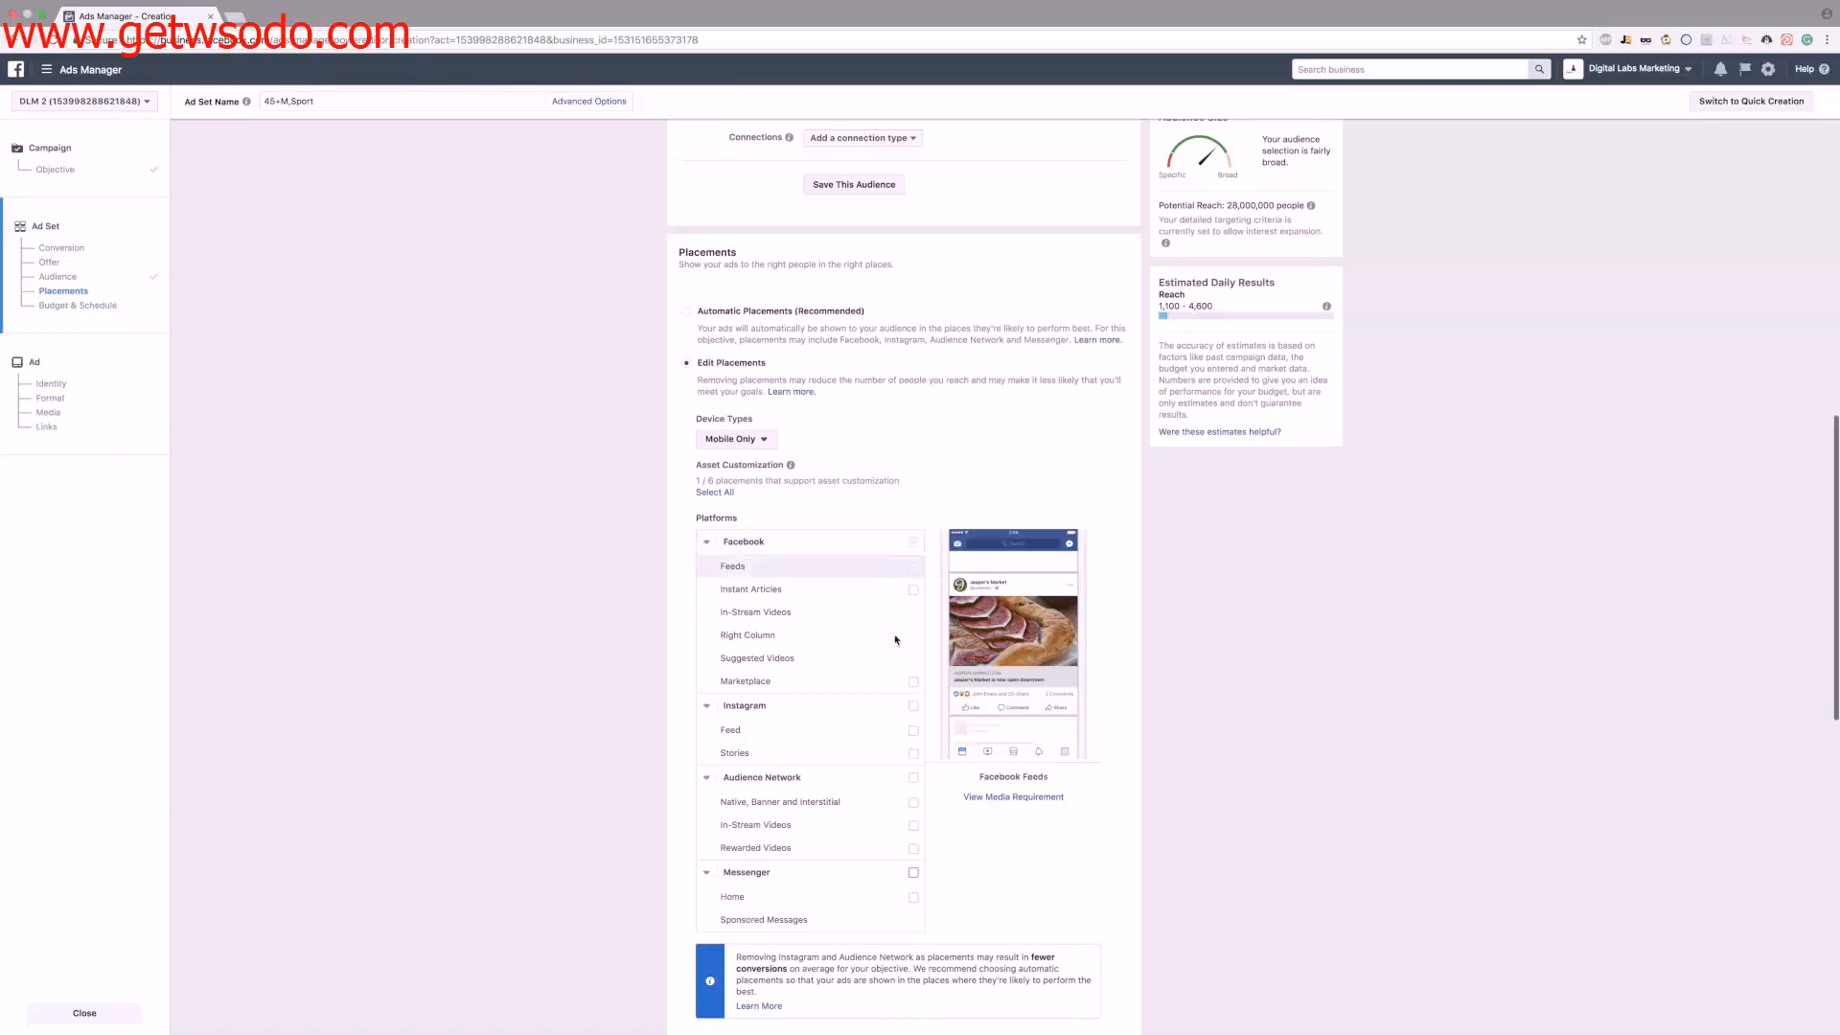
left_click(911, 711)
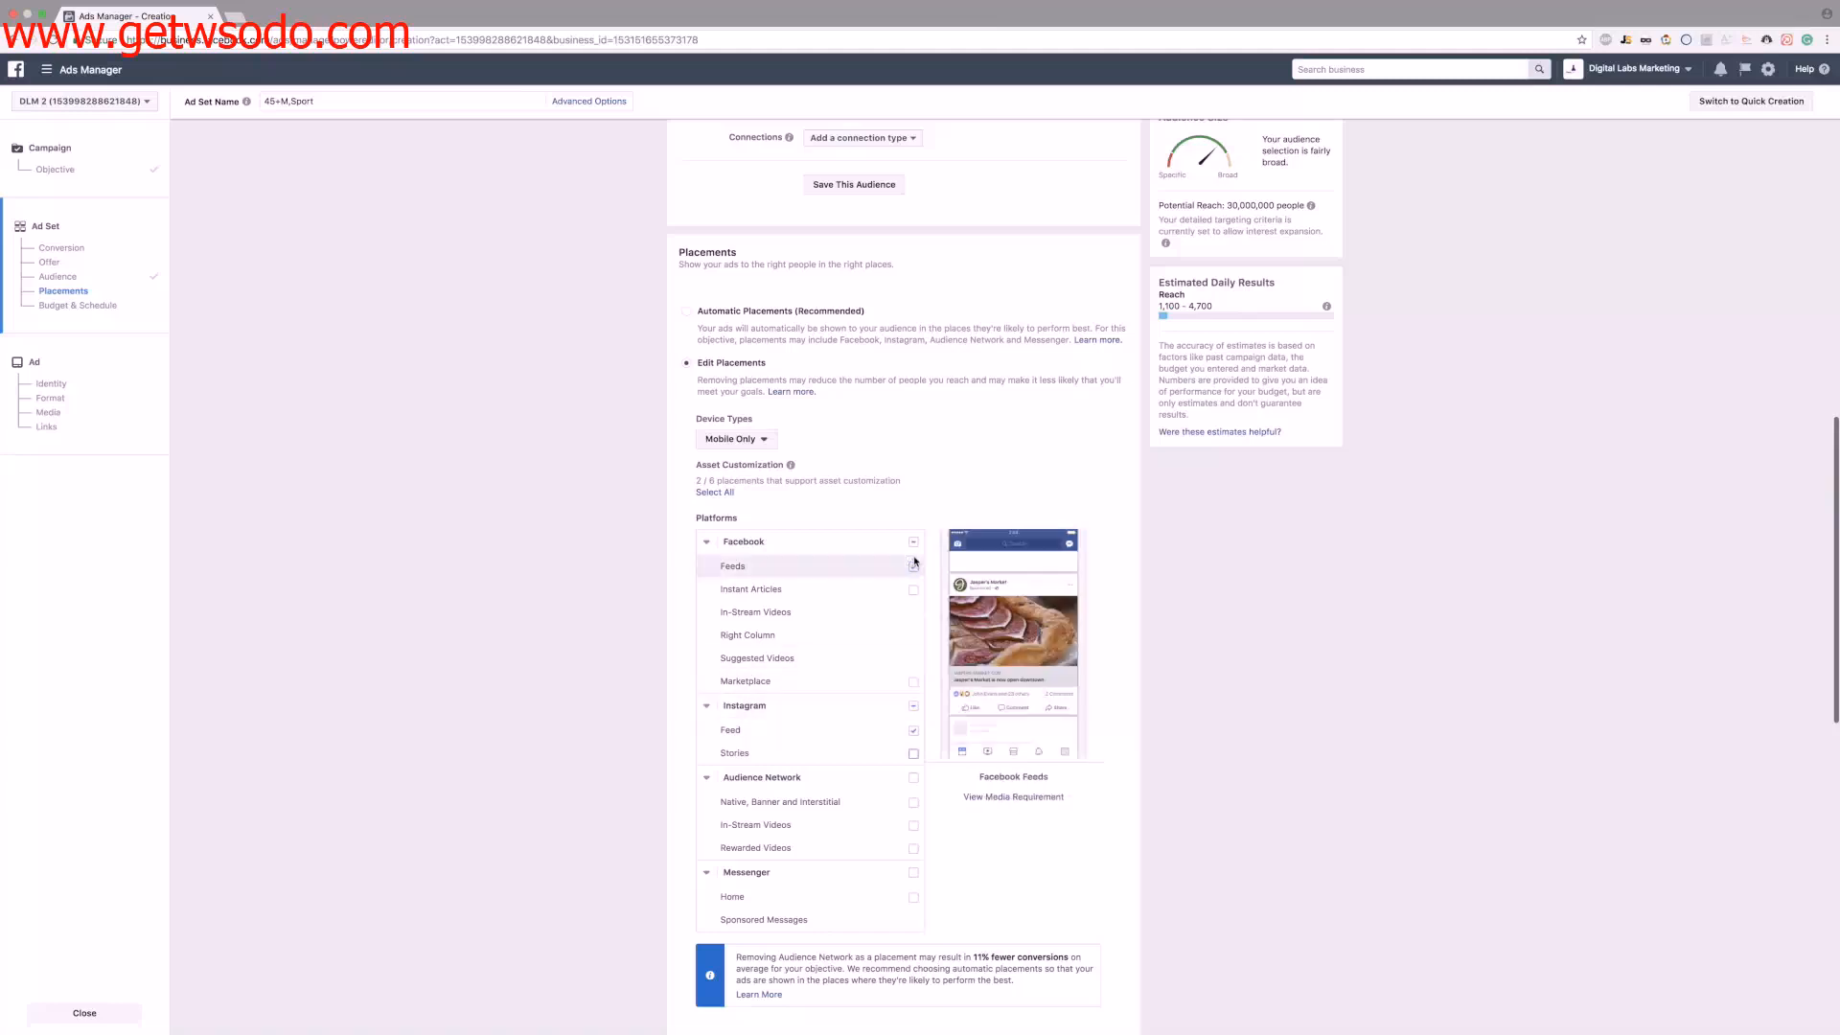
left_click(914, 707)
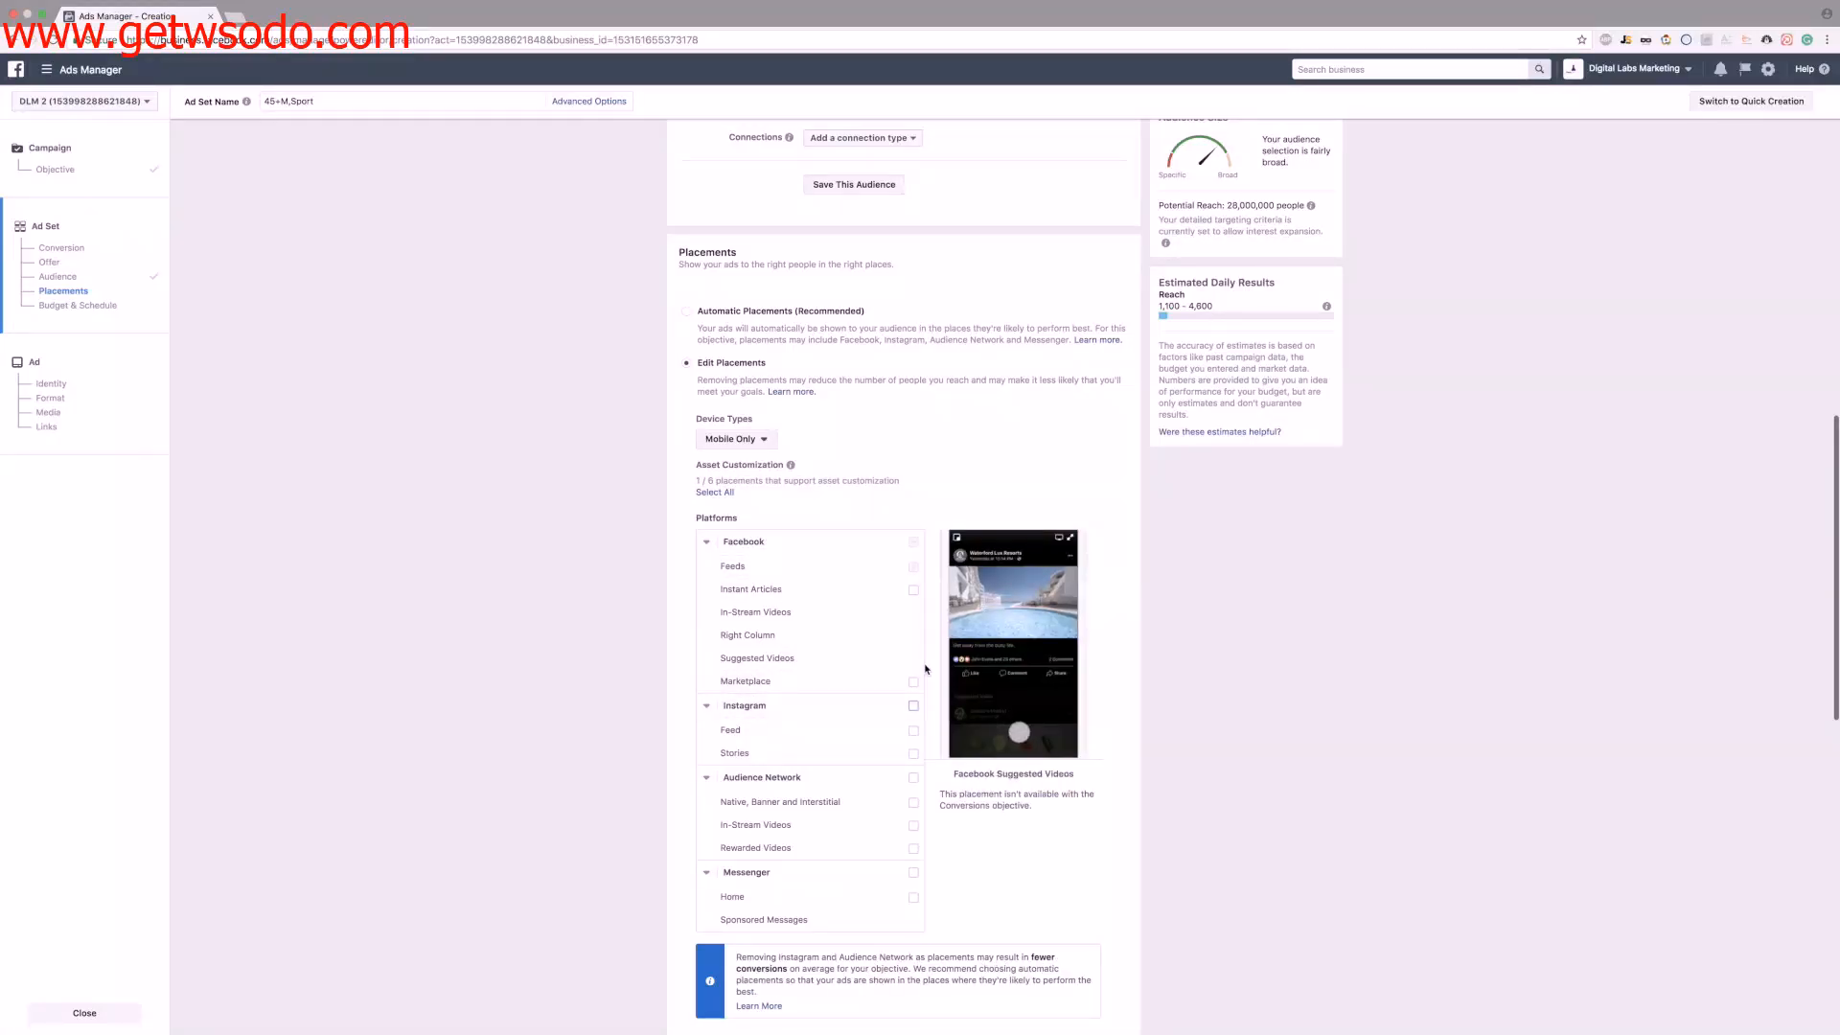
- Set the ad set's conversion window to 1 day click
scroll(862, 623, "down", 10)
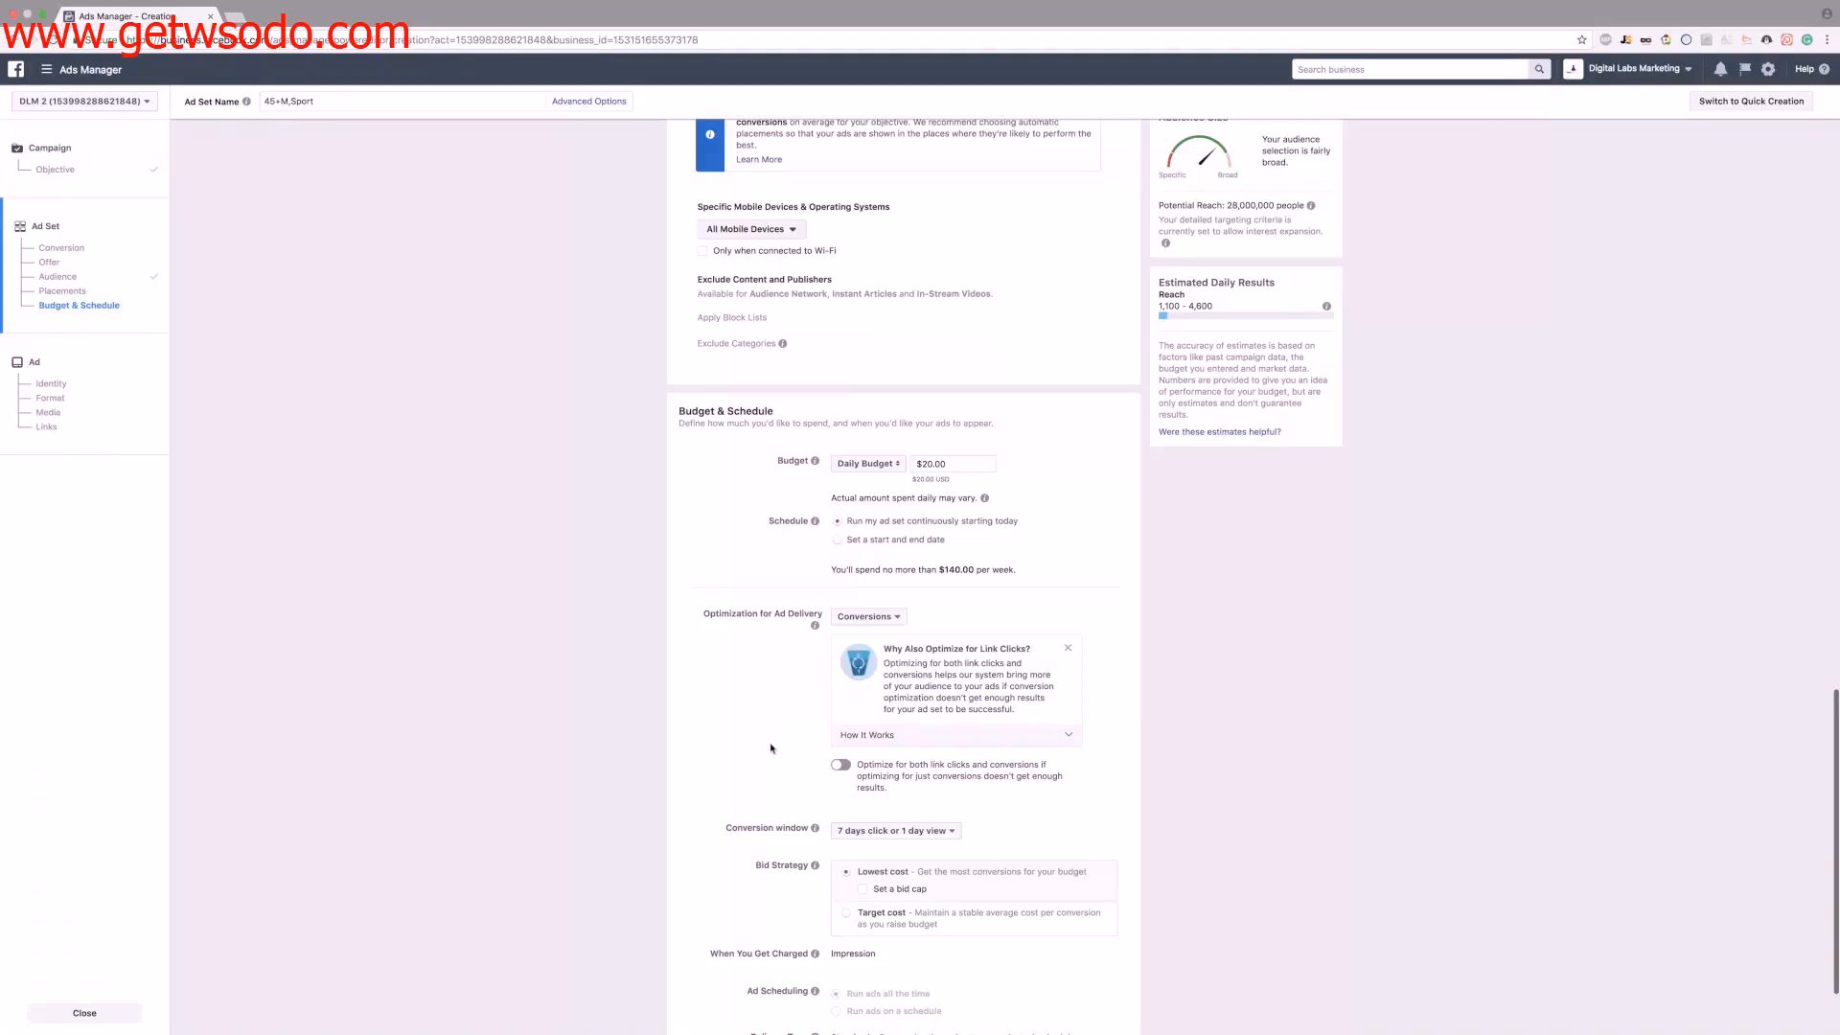
left_click(901, 830)
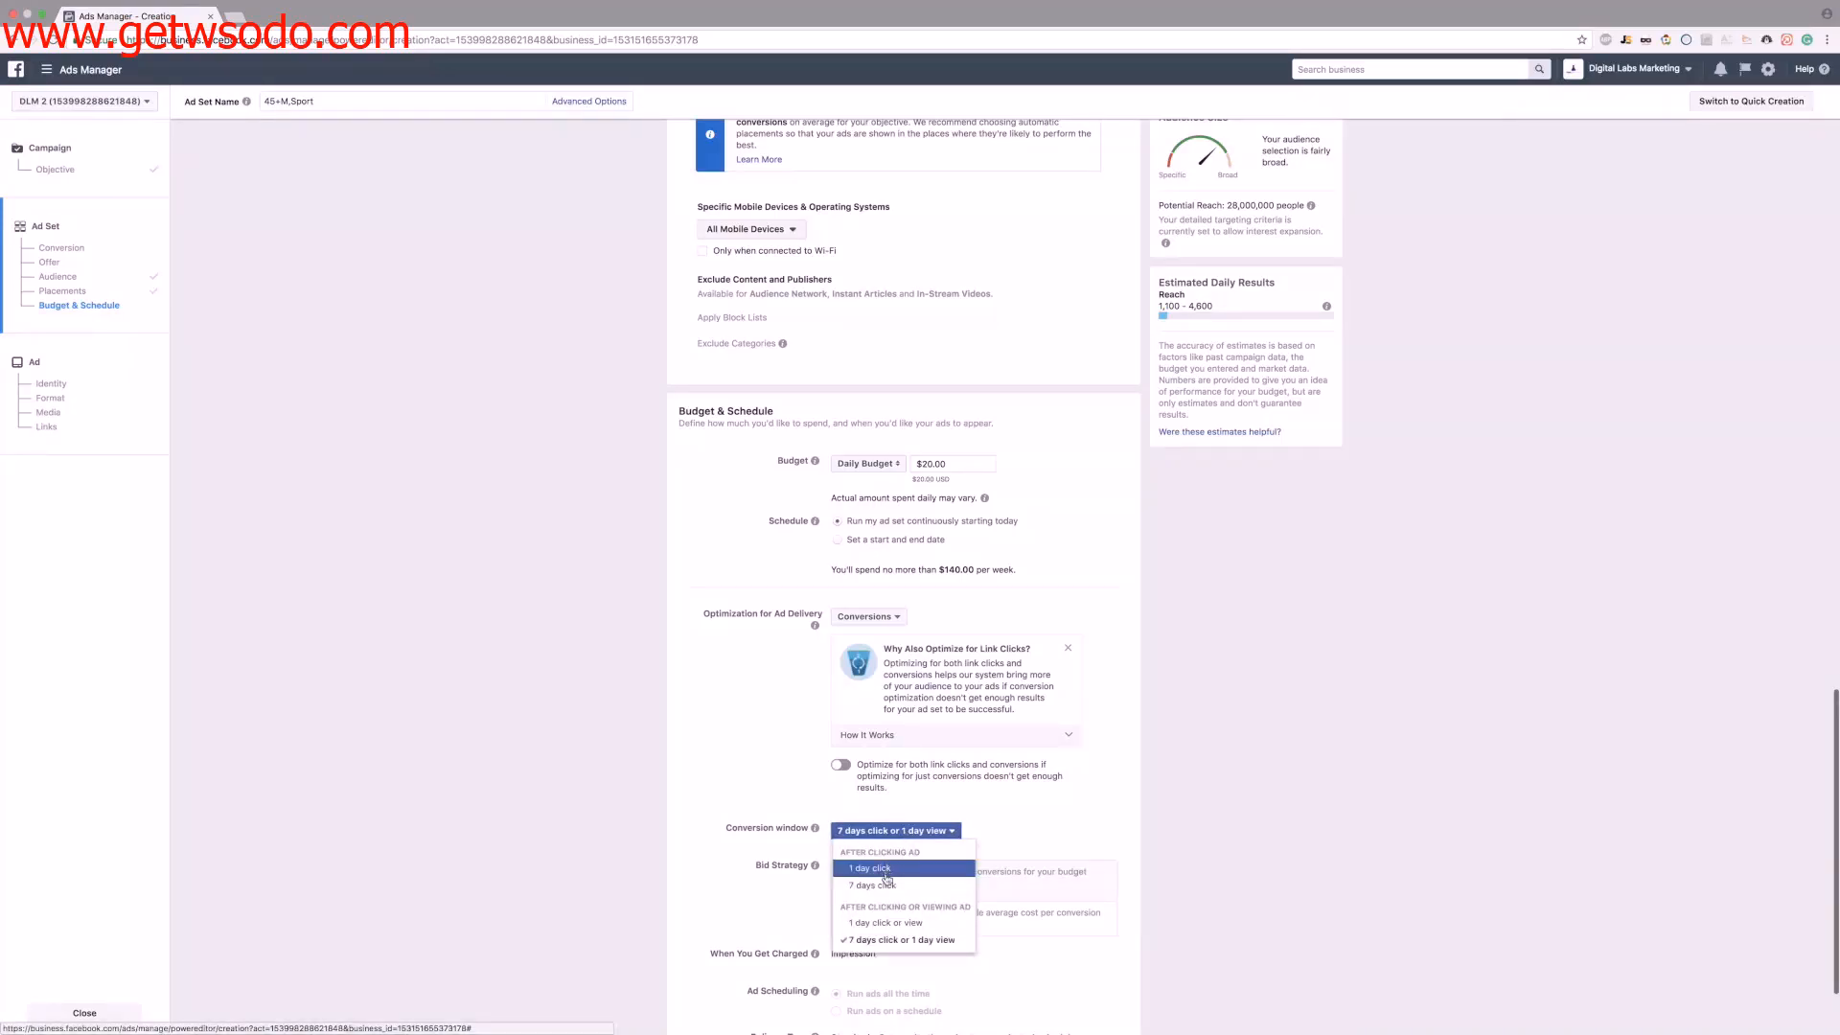
left_click(886, 872)
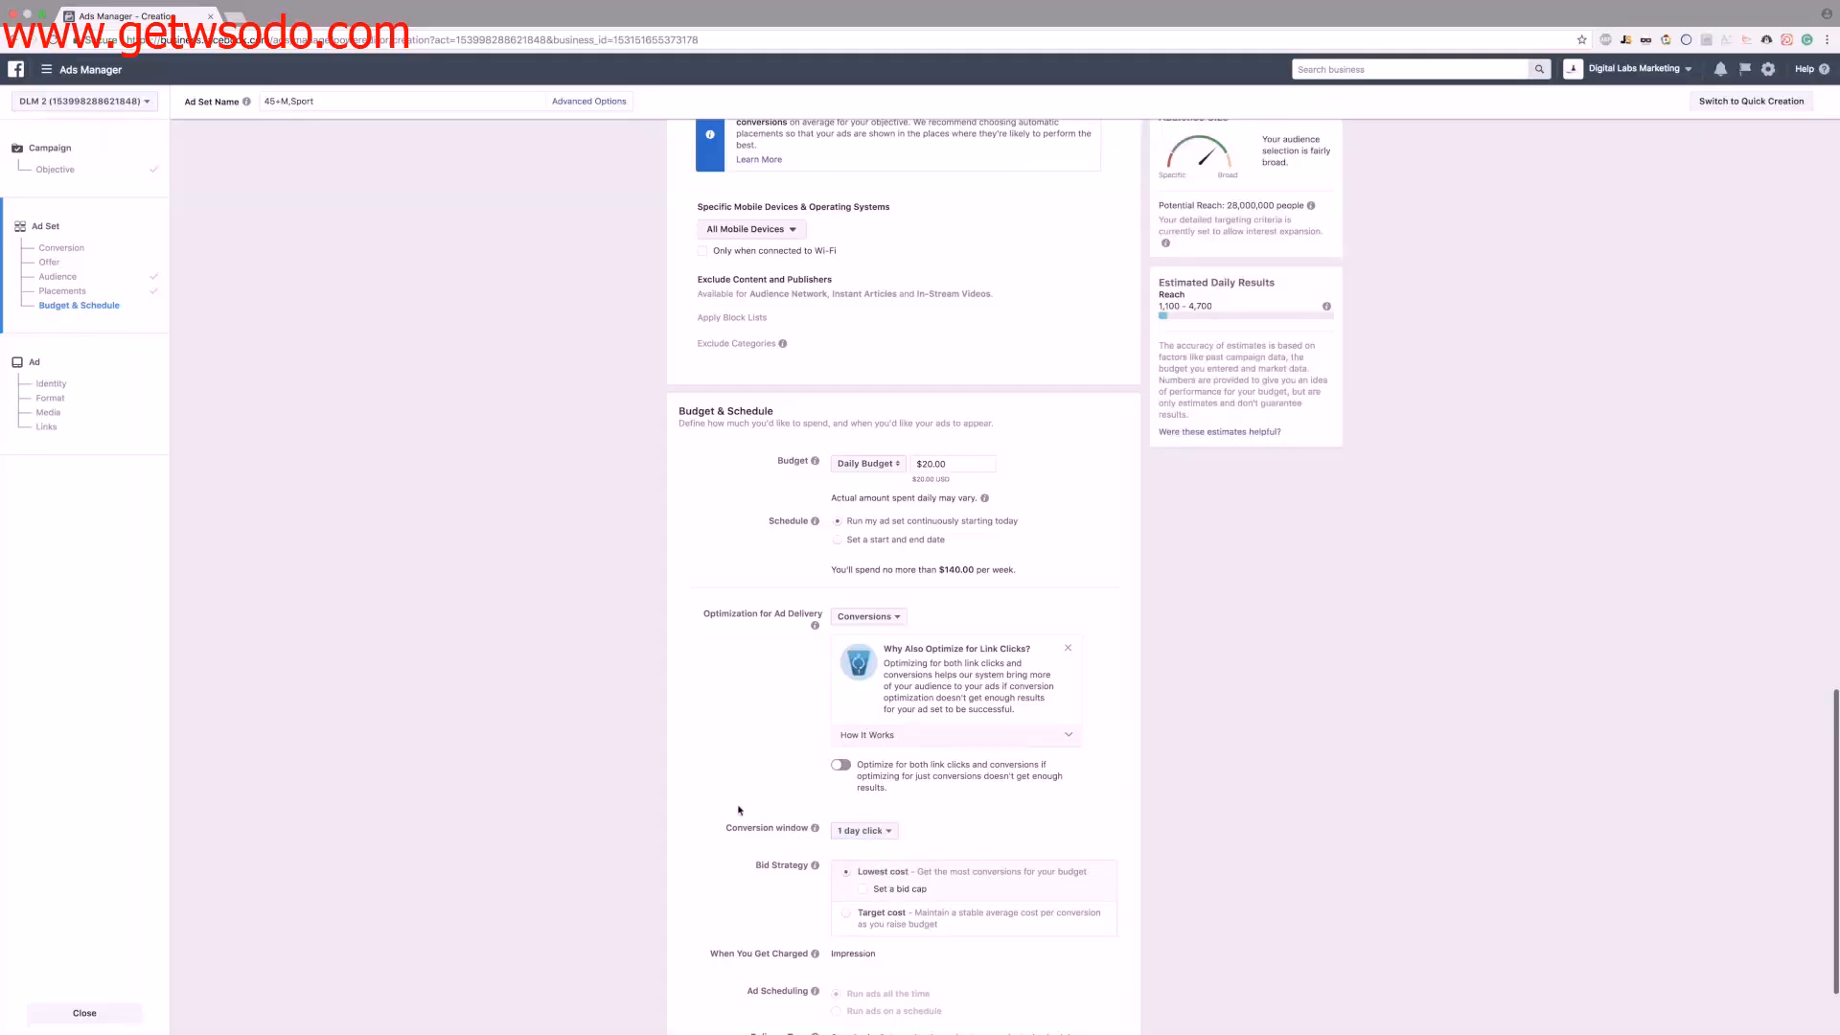
scroll(748, 834, "down", 1)
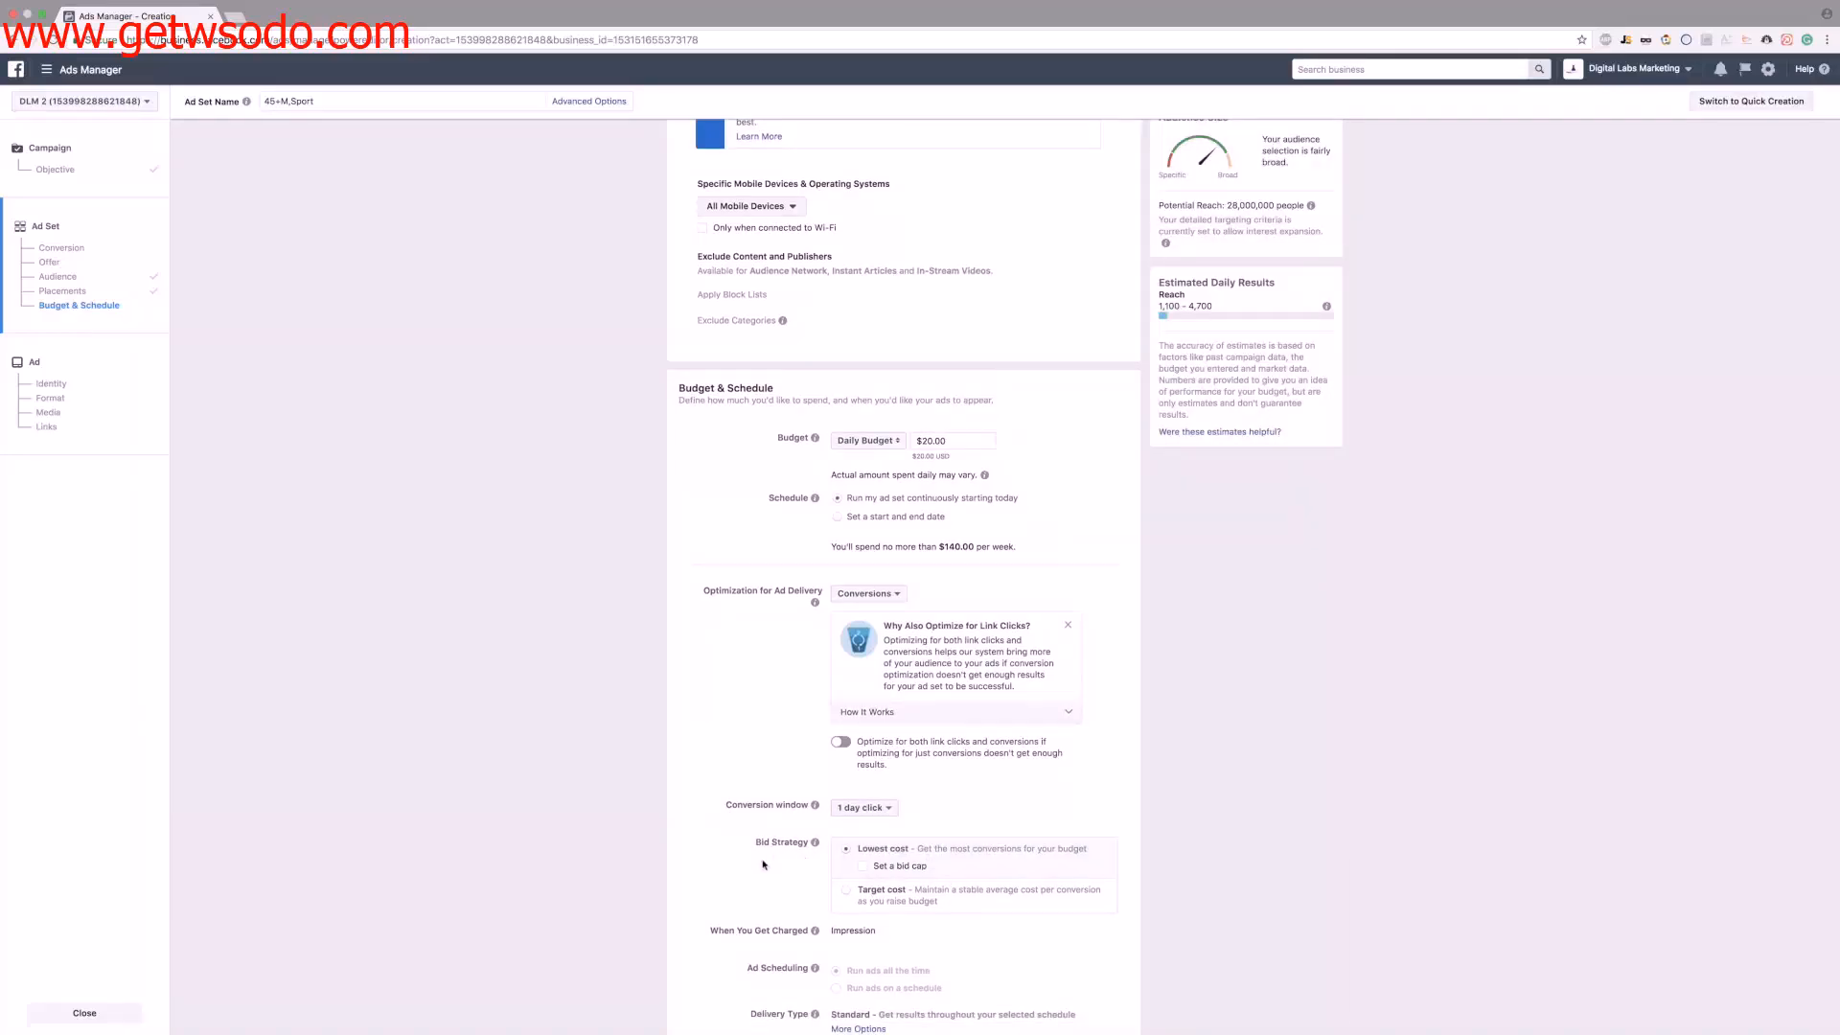
scroll(937, 915, "down", 3)
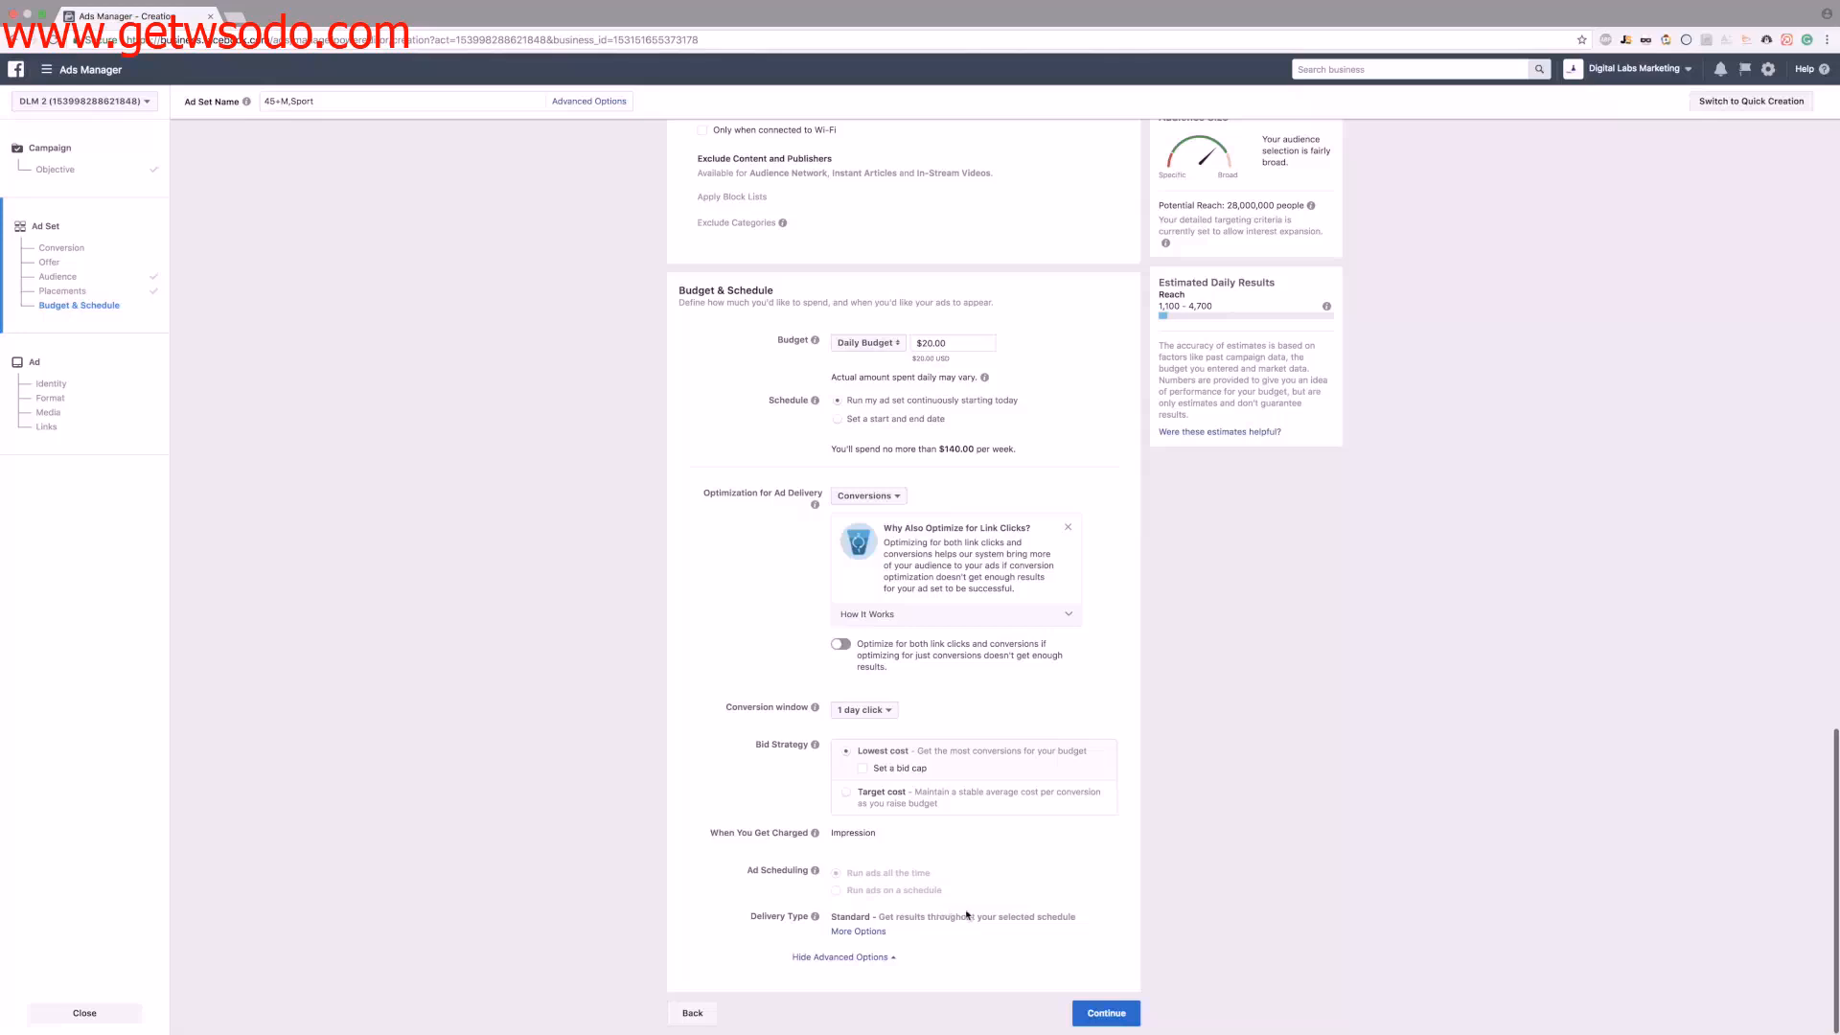
- Continue to the conversion ad and use the existing "Finally! Make hard boiled eggs with no mess!" post as its creative
left_click(1107, 1013)
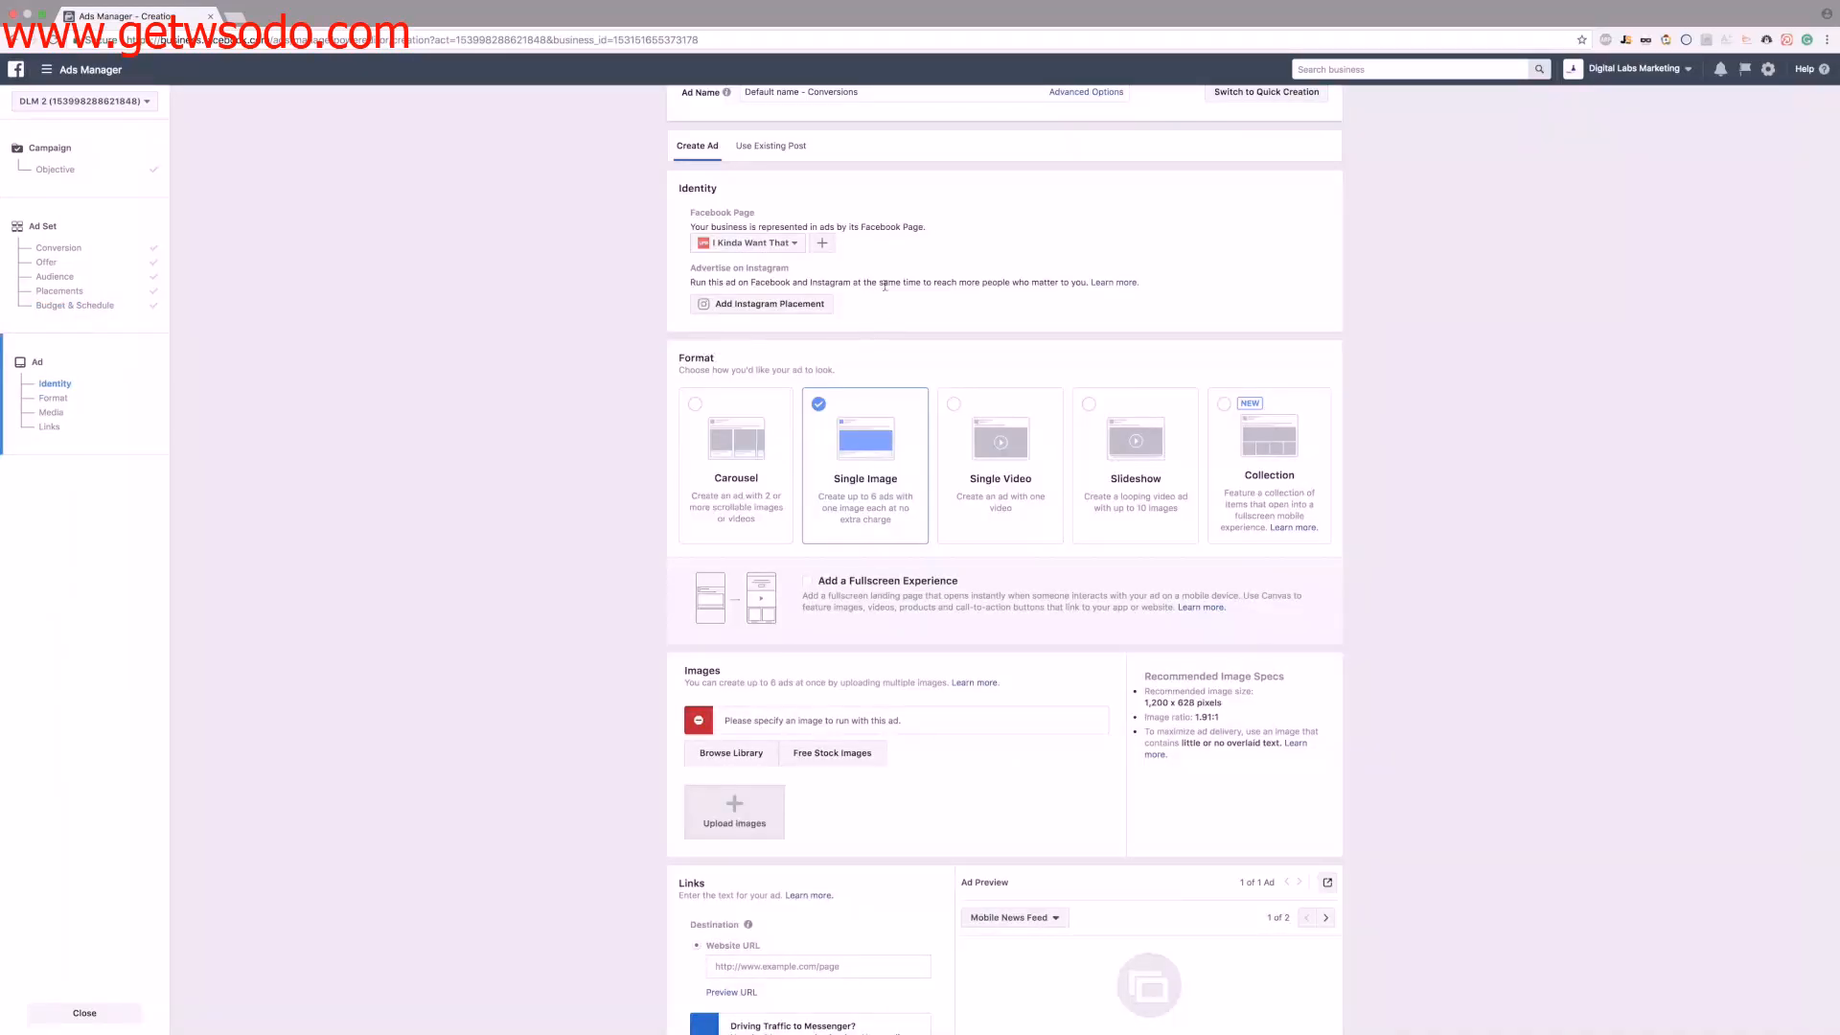
left_click(759, 149)
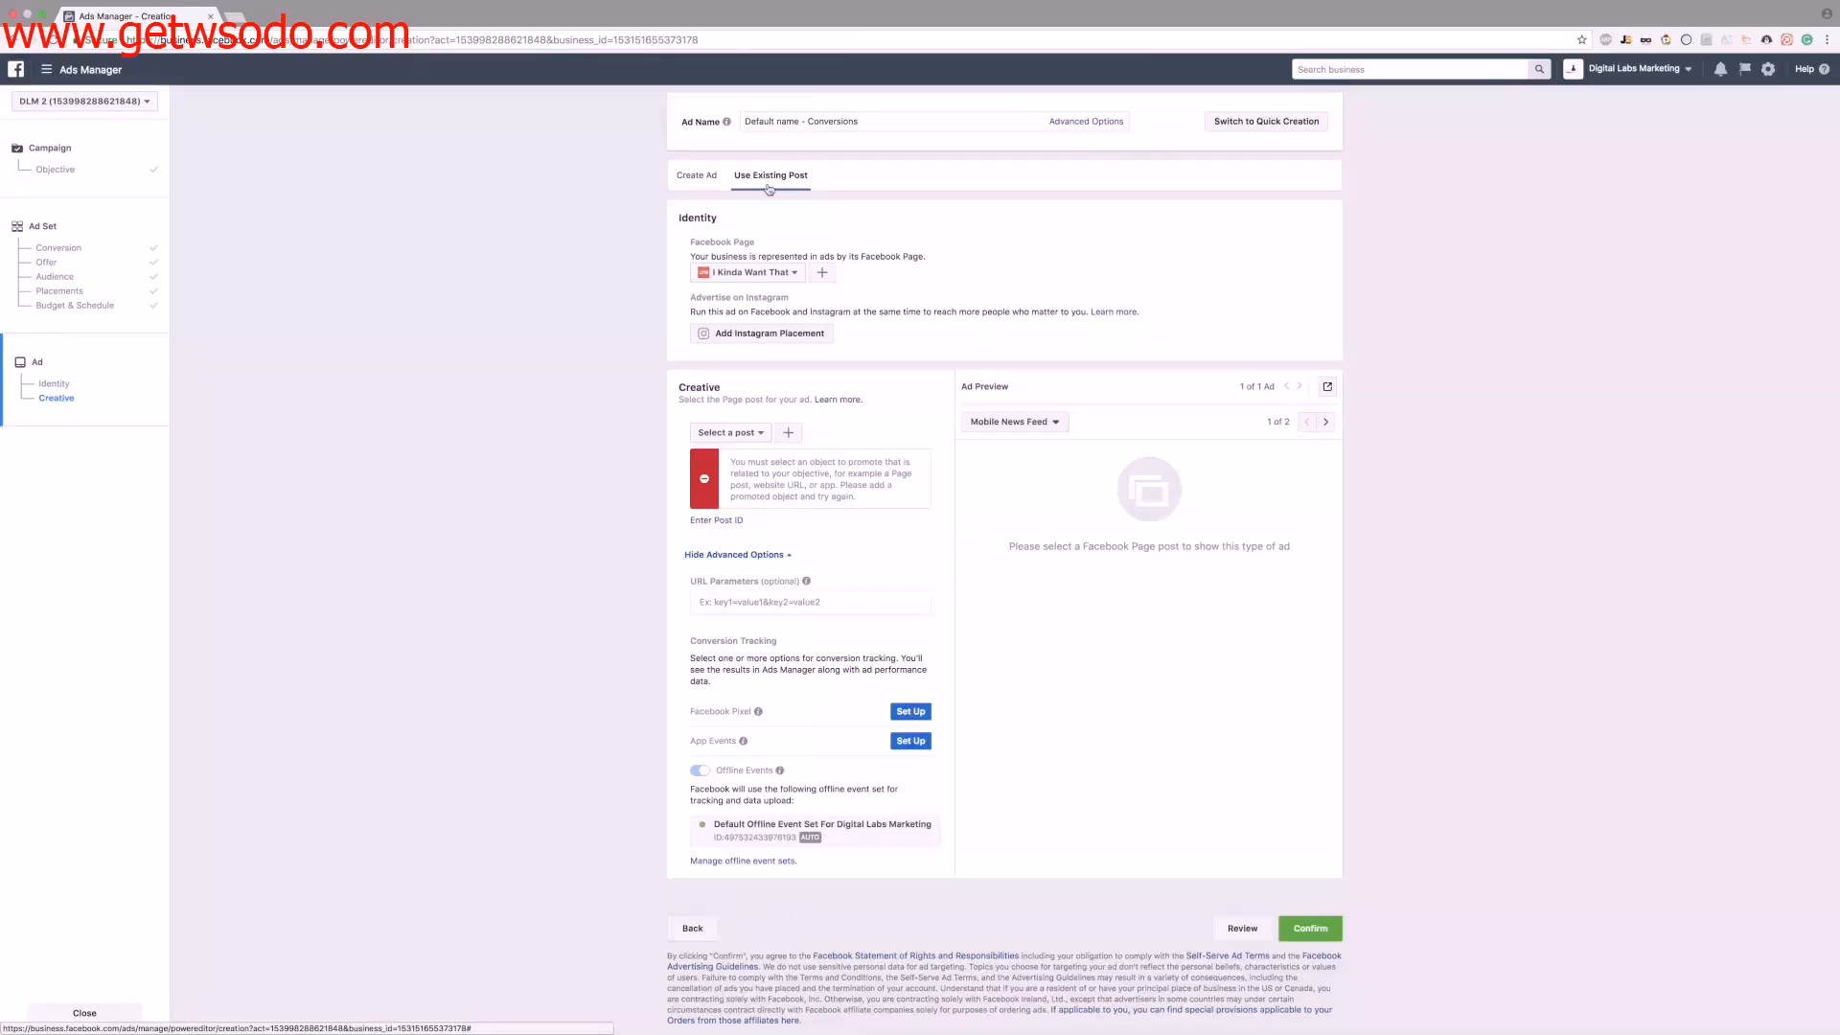
left_click(746, 433)
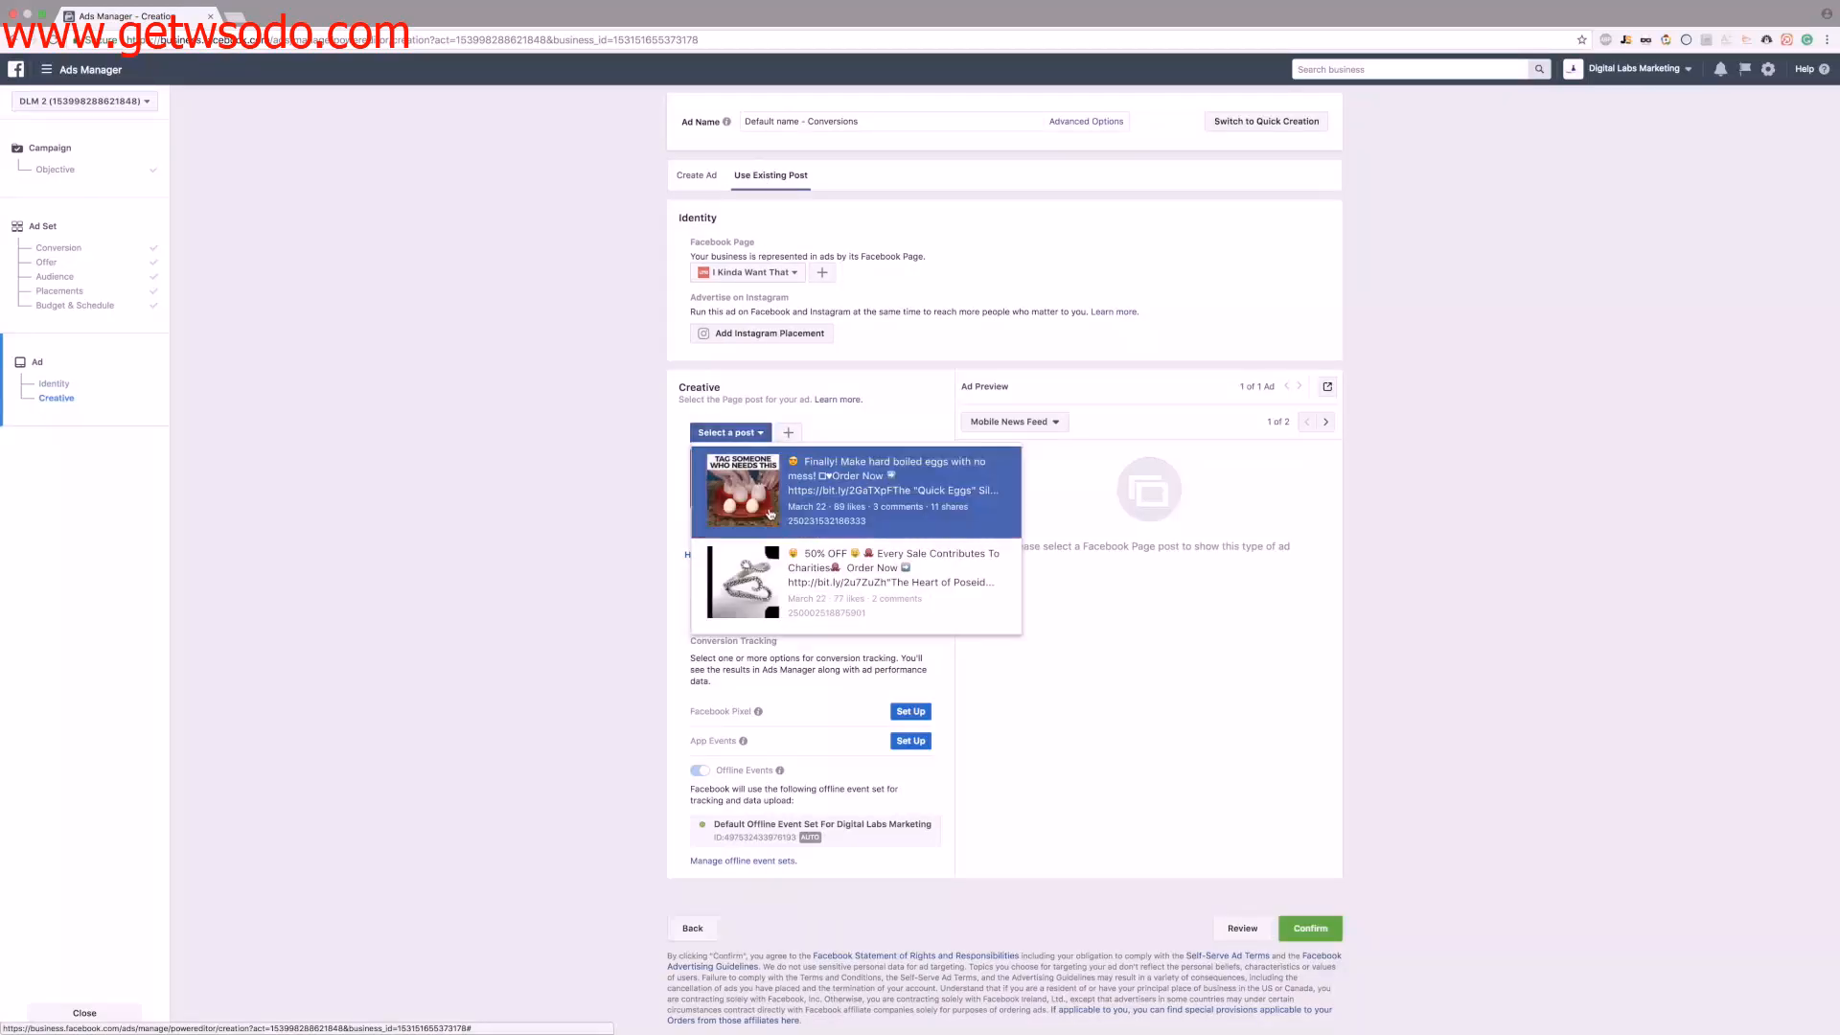
left_click(770, 515)
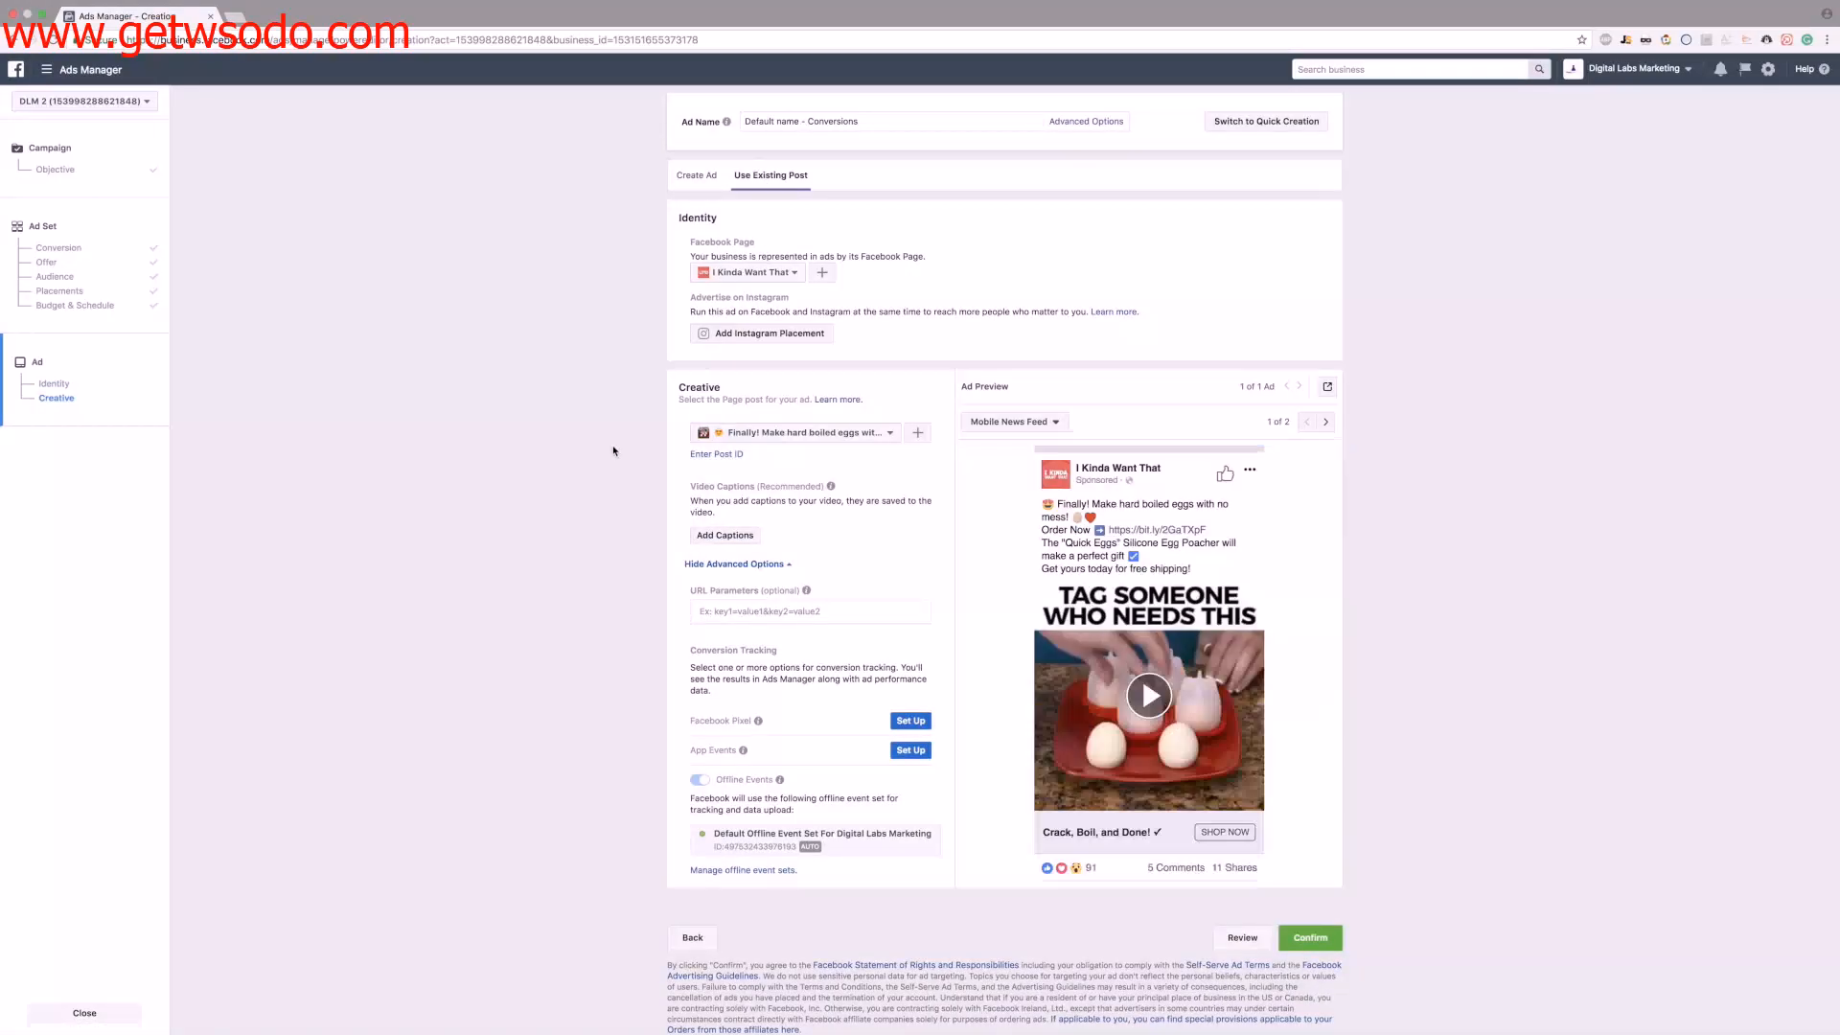